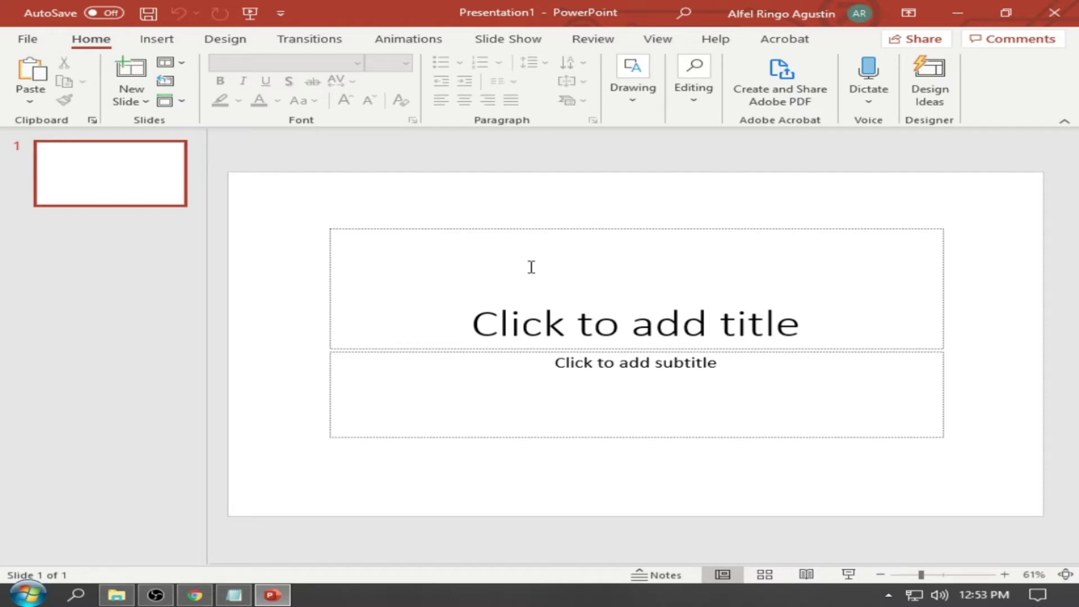
- Delete the title and subtitle placeholders from slide 1
click(613, 231)
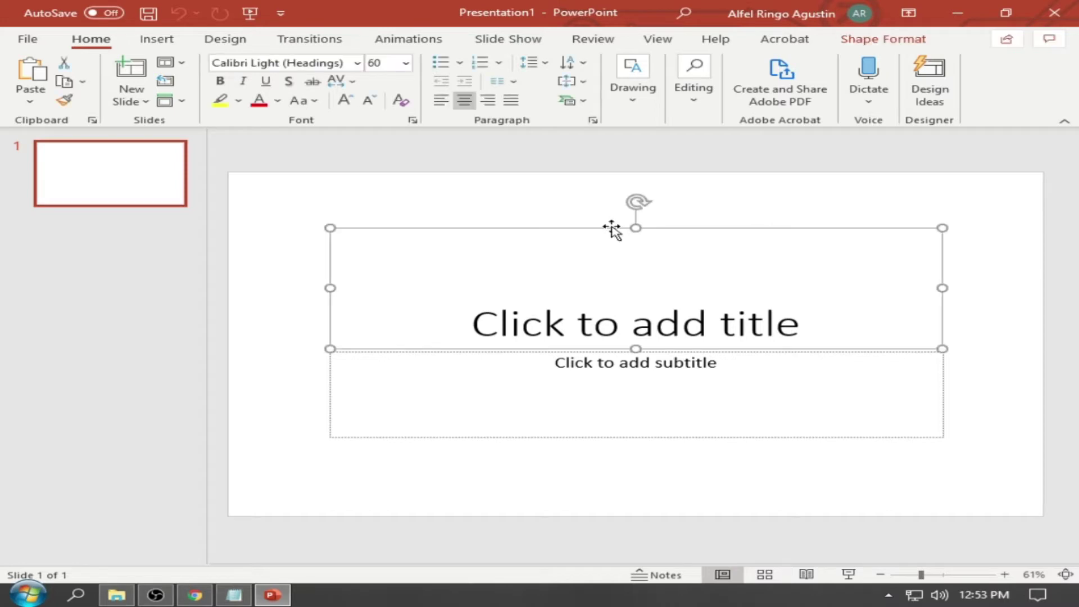
key(Delete)
click(619, 353)
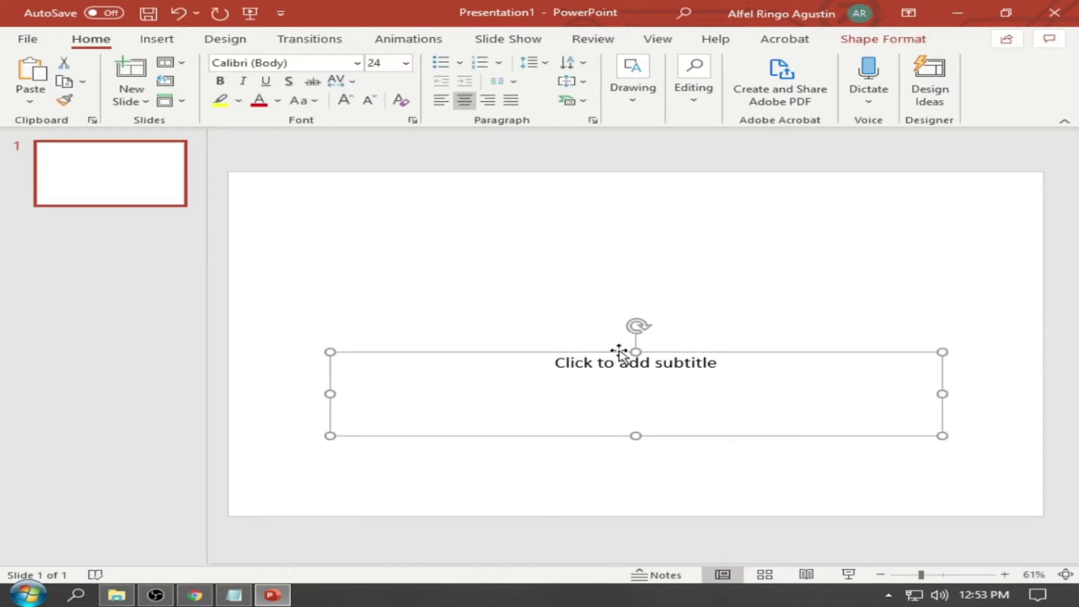
key(Delete)
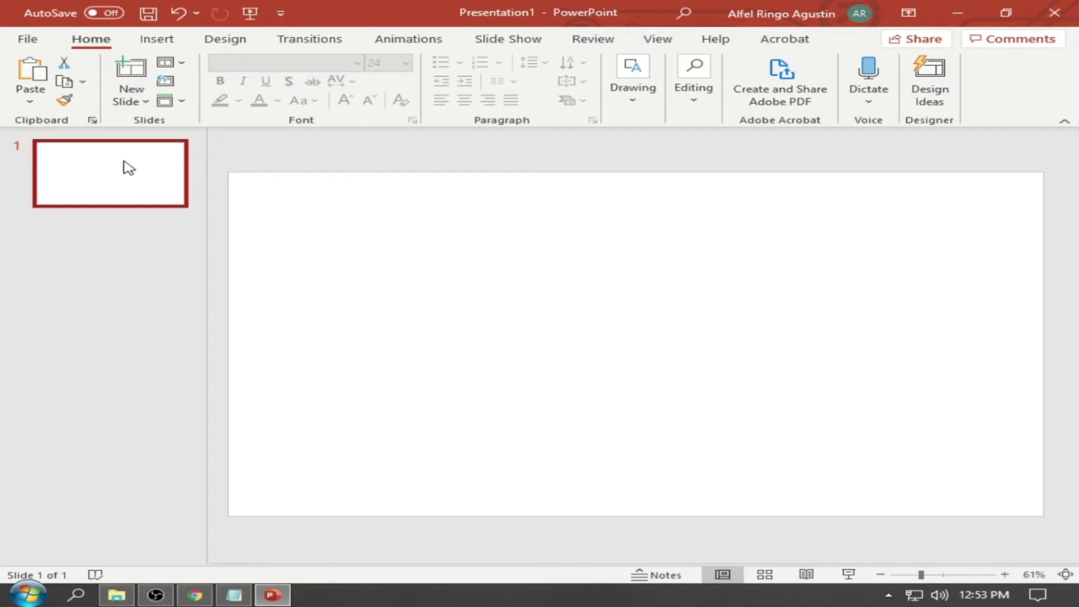
- Copy the empty slide 1 and paste it below as slide 2
right_click(145, 206)
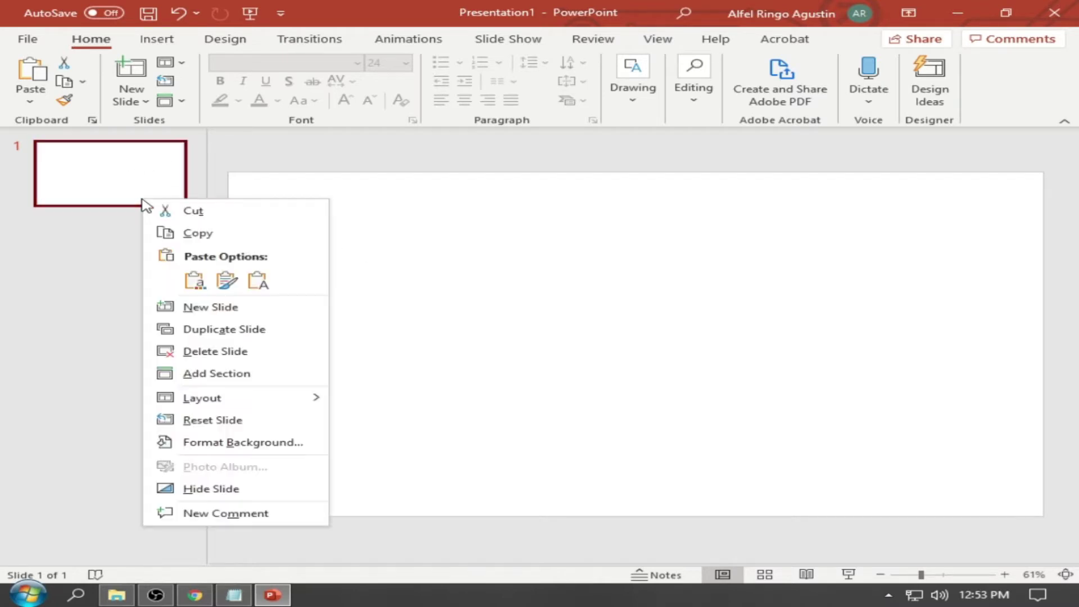
click(196, 241)
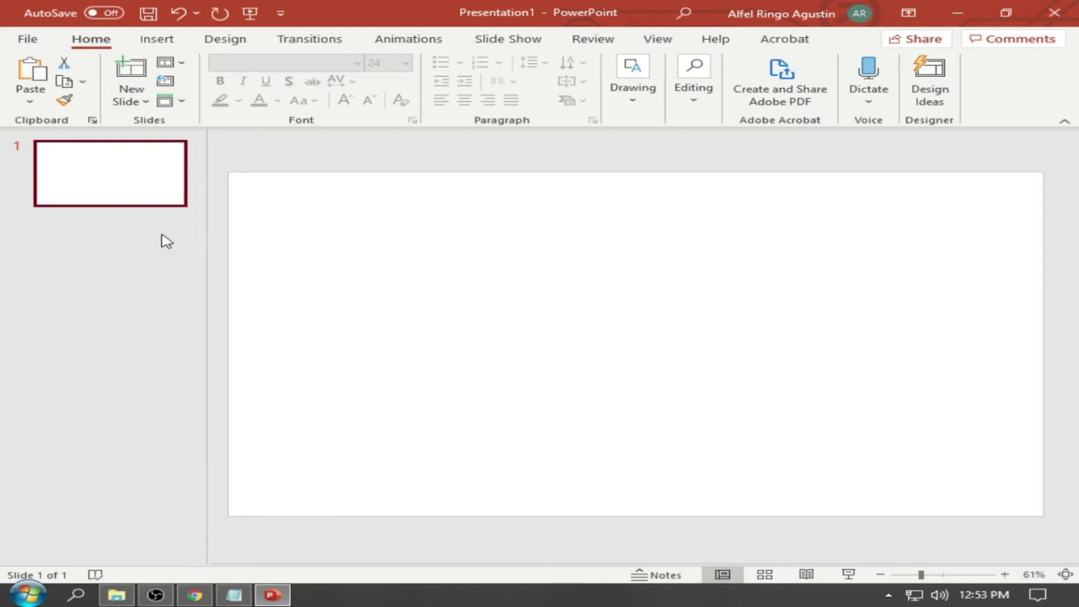
right_click(125, 224)
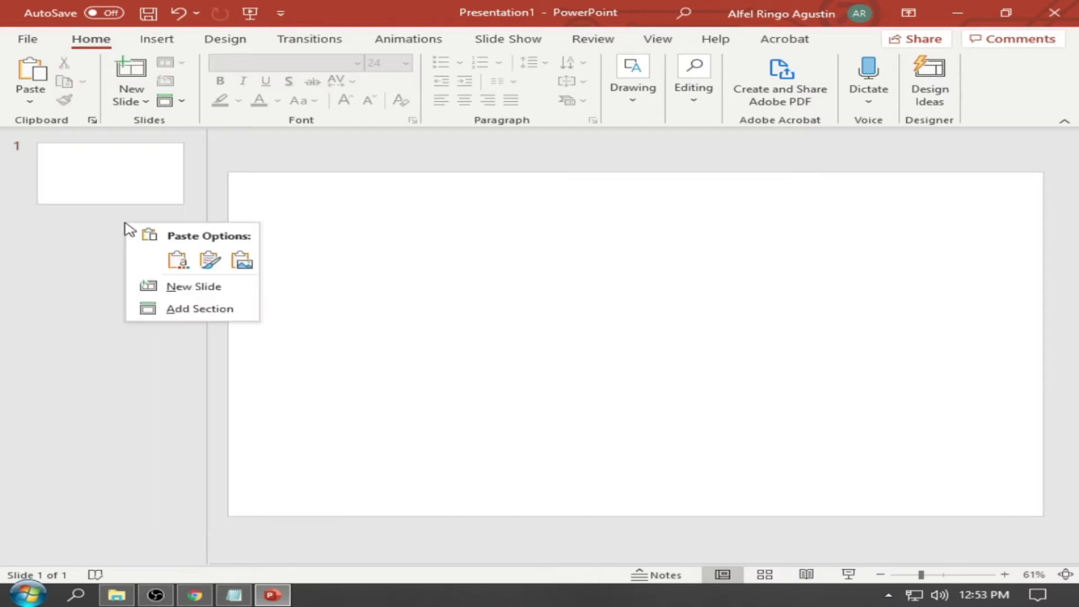
click(178, 259)
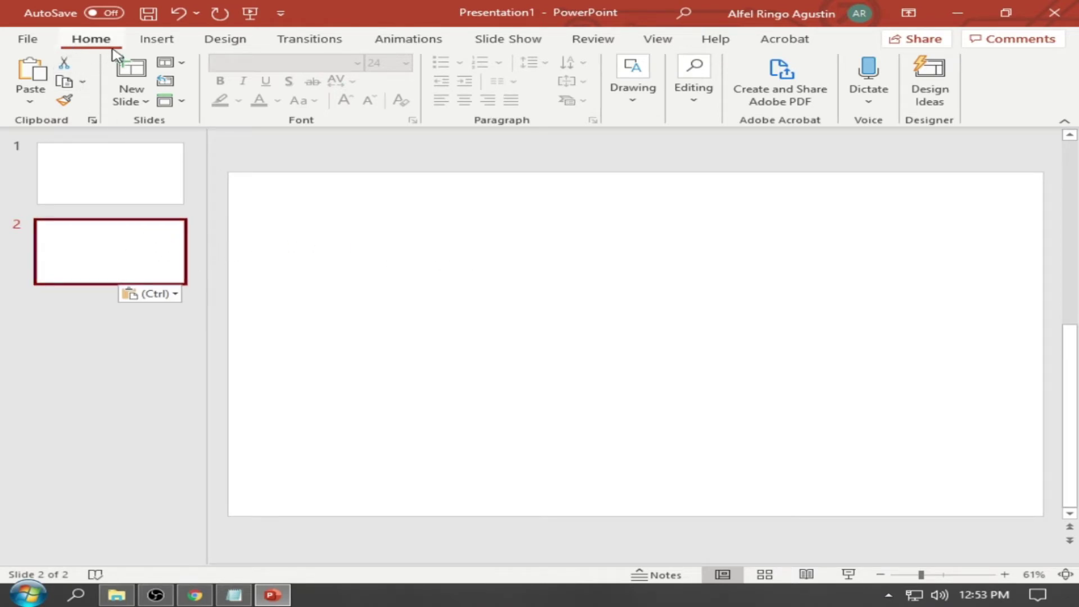
- Insert an orange-outlined WordArt reading 'Your text here' on slide 2
click(169, 45)
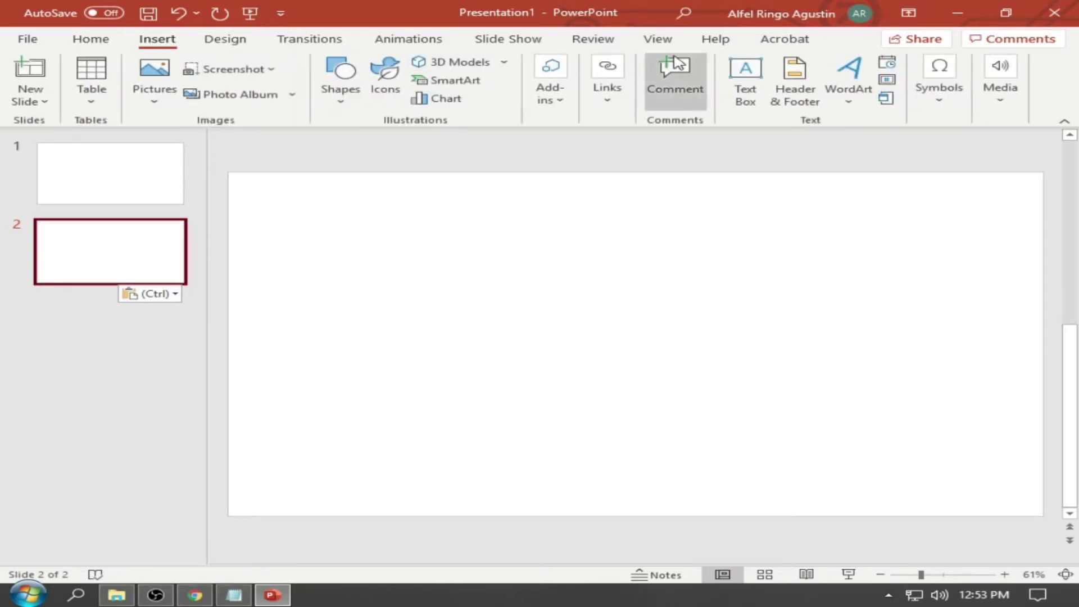
click(845, 92)
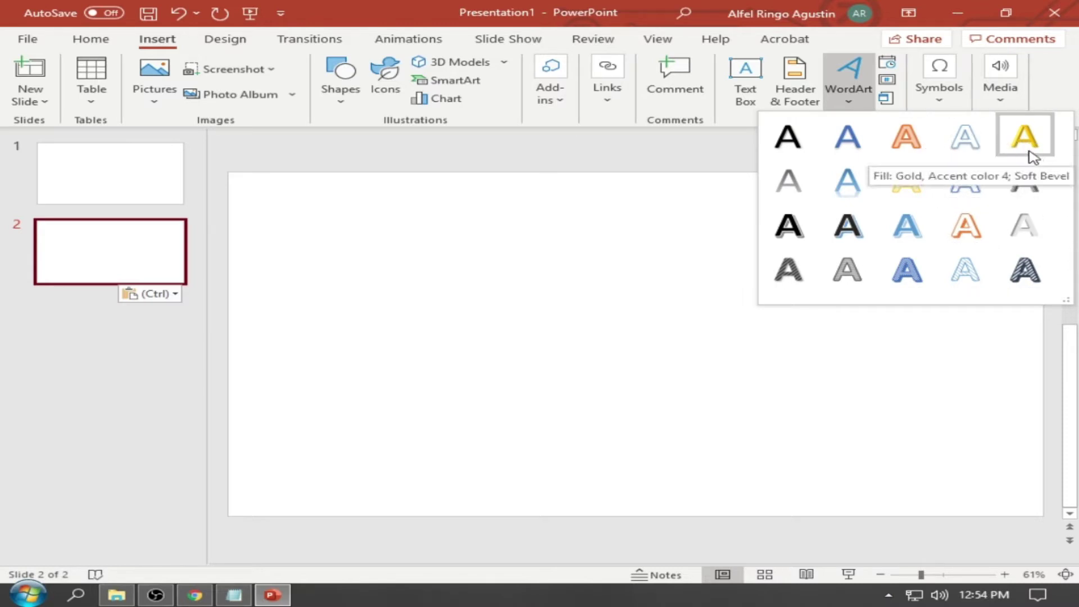
click(987, 231)
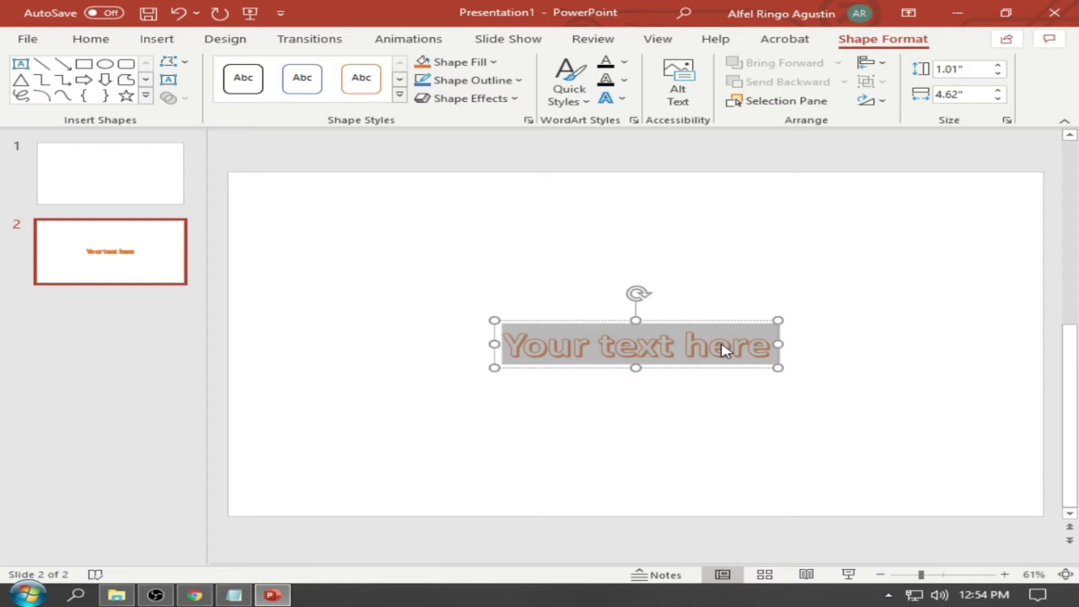
- Replace the WordArt placeholder text with JAMES and enlarge its font size
key(BackSpace)
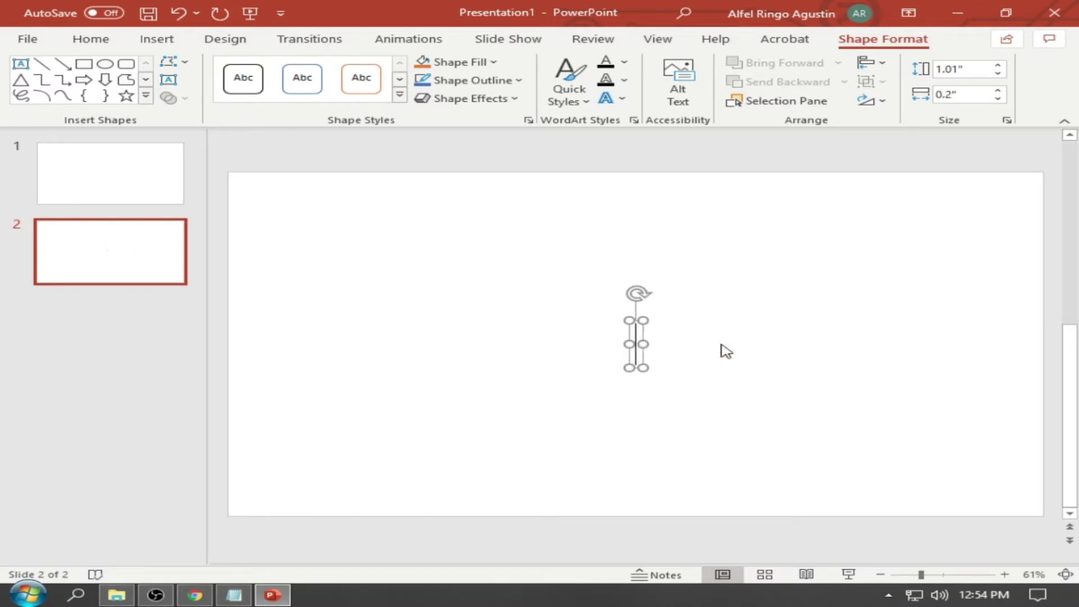
text(JAMES)
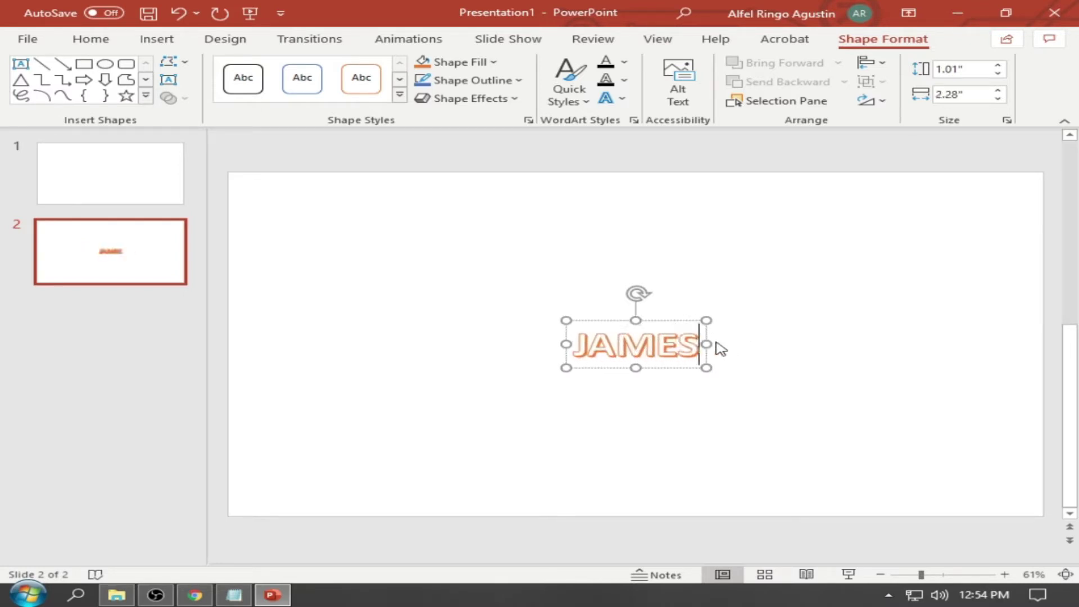
key(ctrl+a)
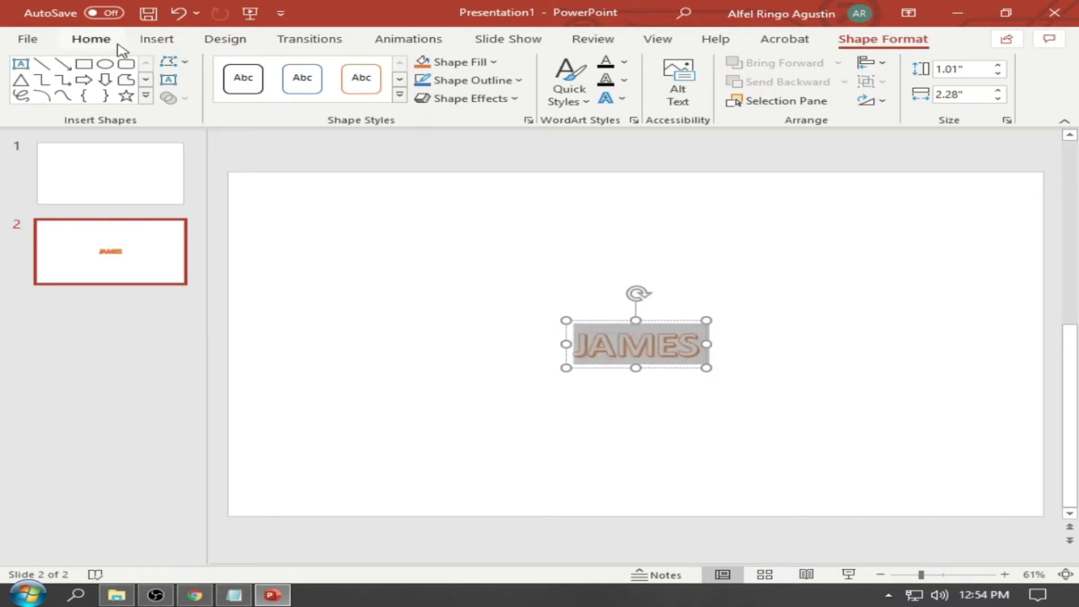
click(96, 40)
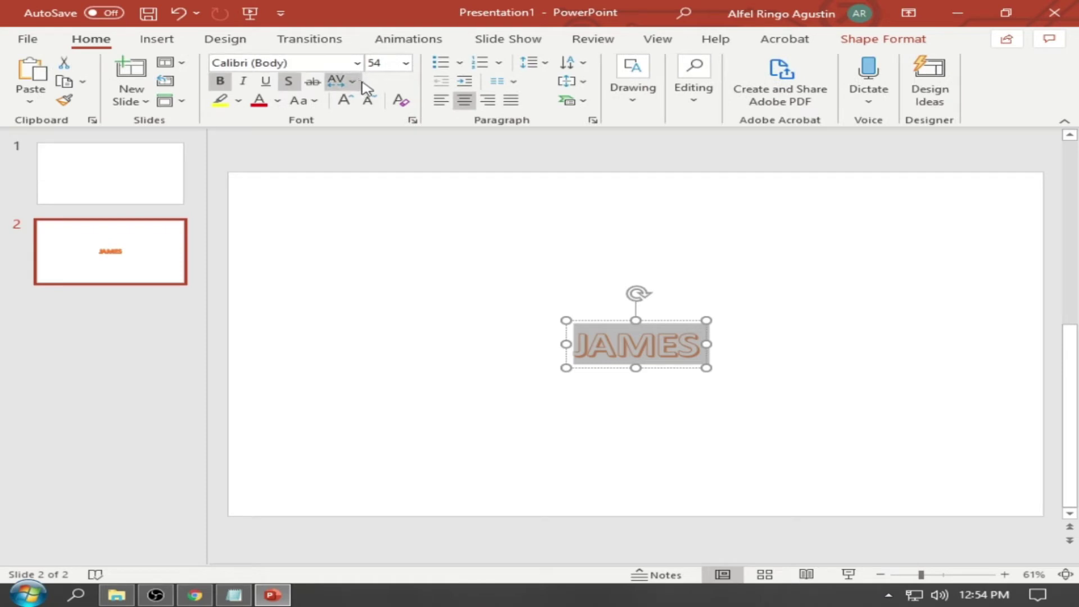
click(345, 101)
click(345, 101)
click(345, 101)
click(345, 102)
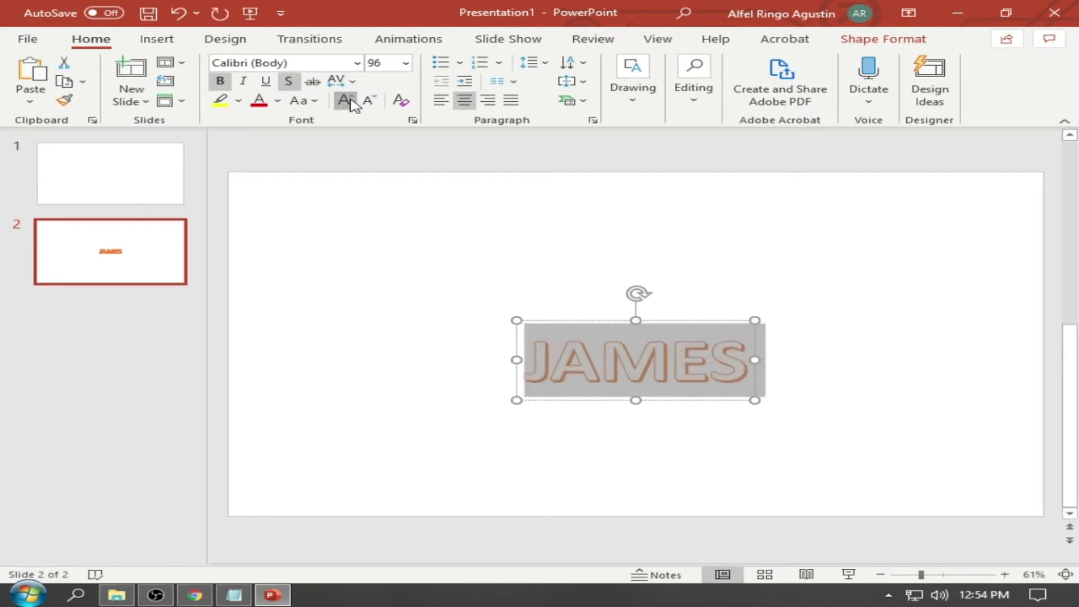
click(346, 101)
click(345, 102)
text(199)
- Set JAMES to 239 pt and position the box near the centre of slide 2
drag(738, 321, 719, 248)
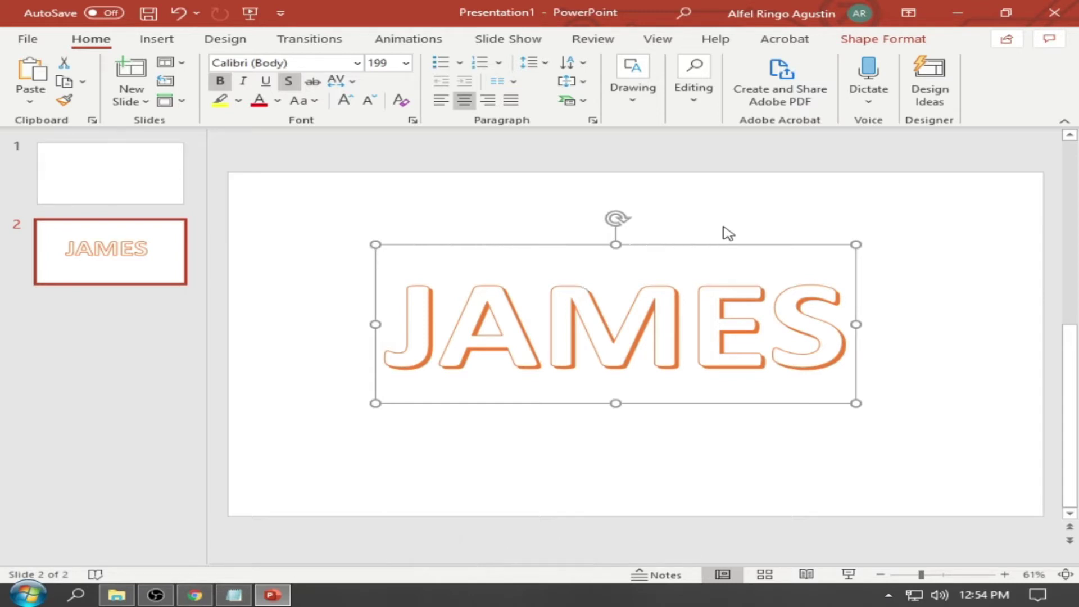
key(ctrl+z)
key(ctrl+z)
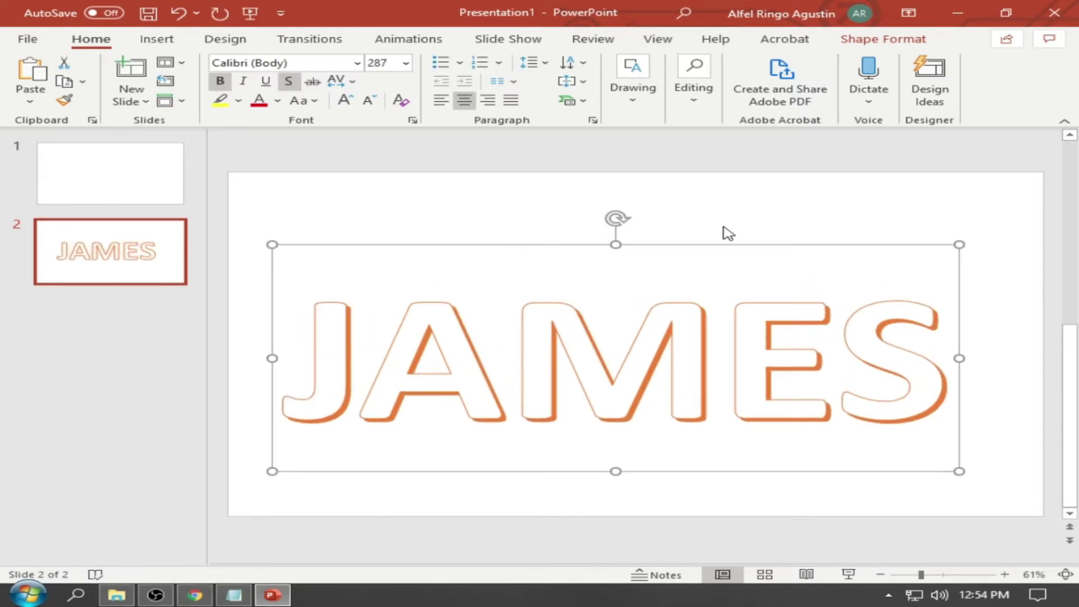
key(ctrl+shift+comma)
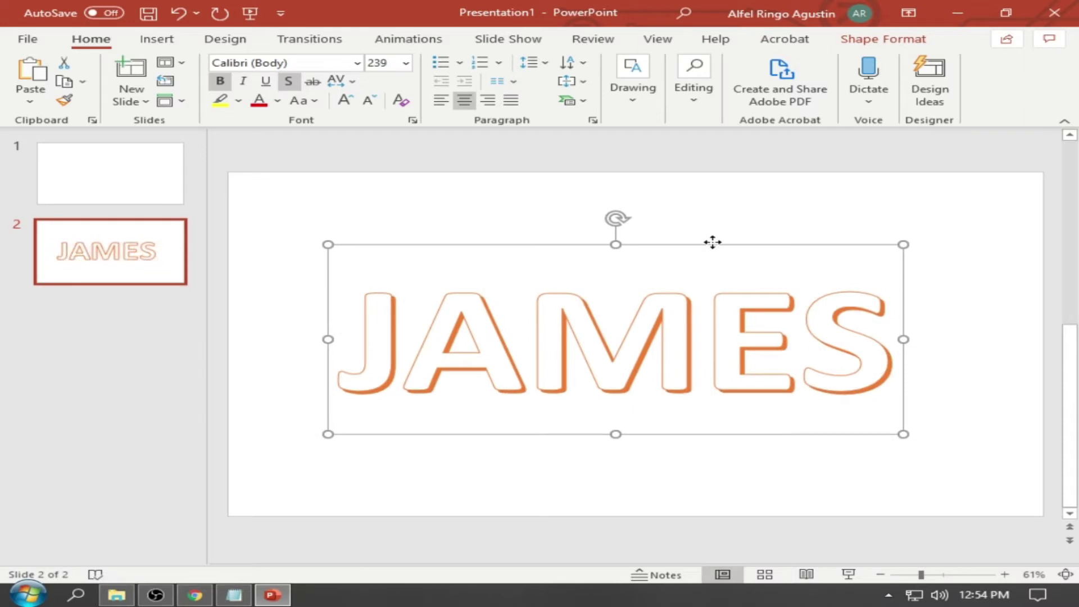
mouse_move(713, 242)
mouse_down()
mouse_move(759, 227)
mouse_move(729, 249)
mouse_up()
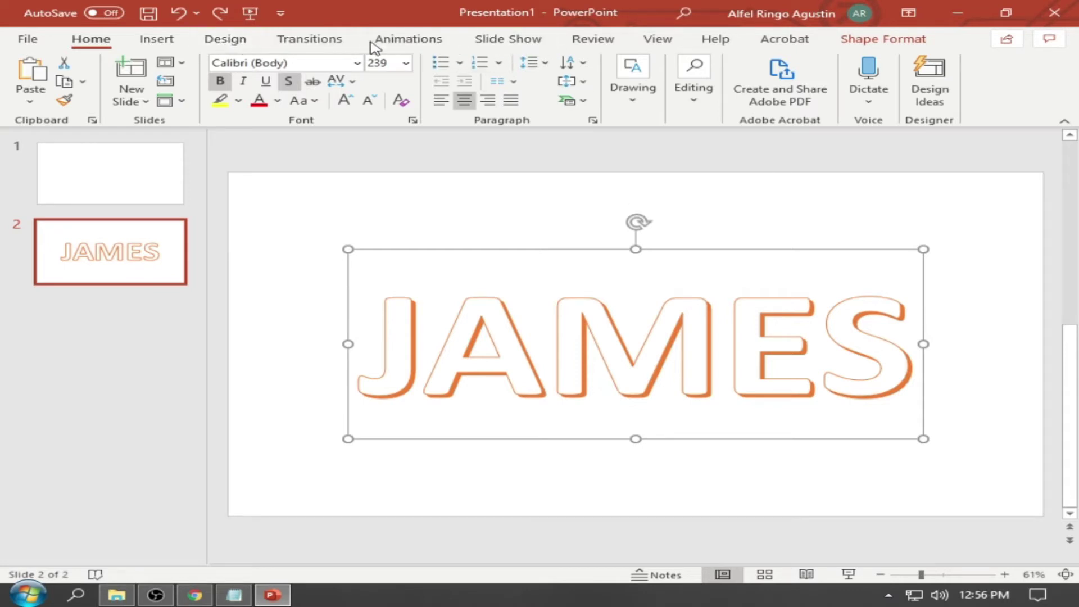
- Give JAMES the Bounce entrance animation, starting With Previous
click(400, 50)
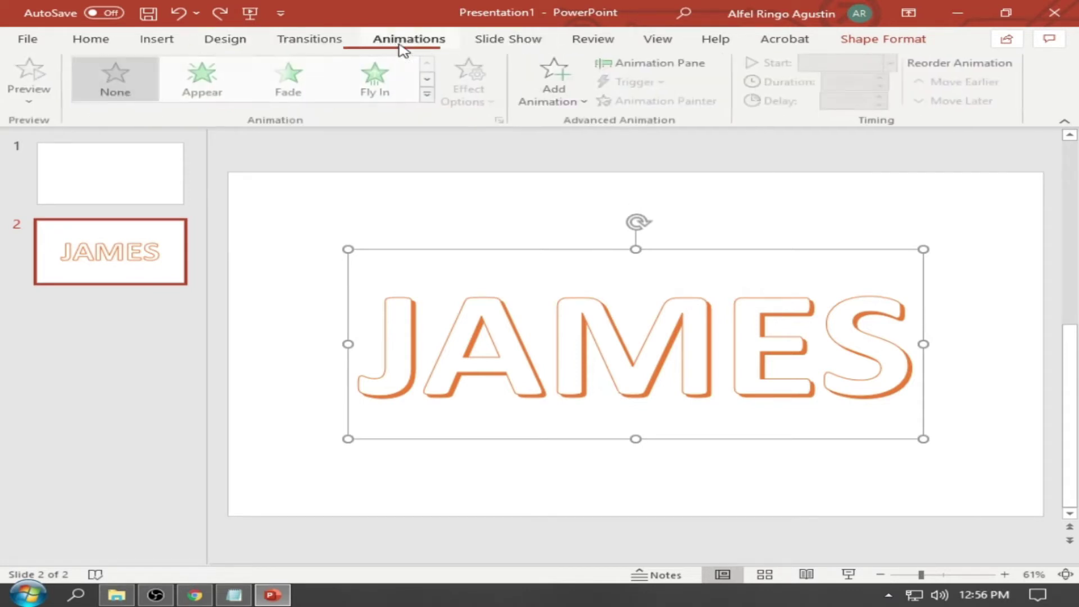
click(431, 98)
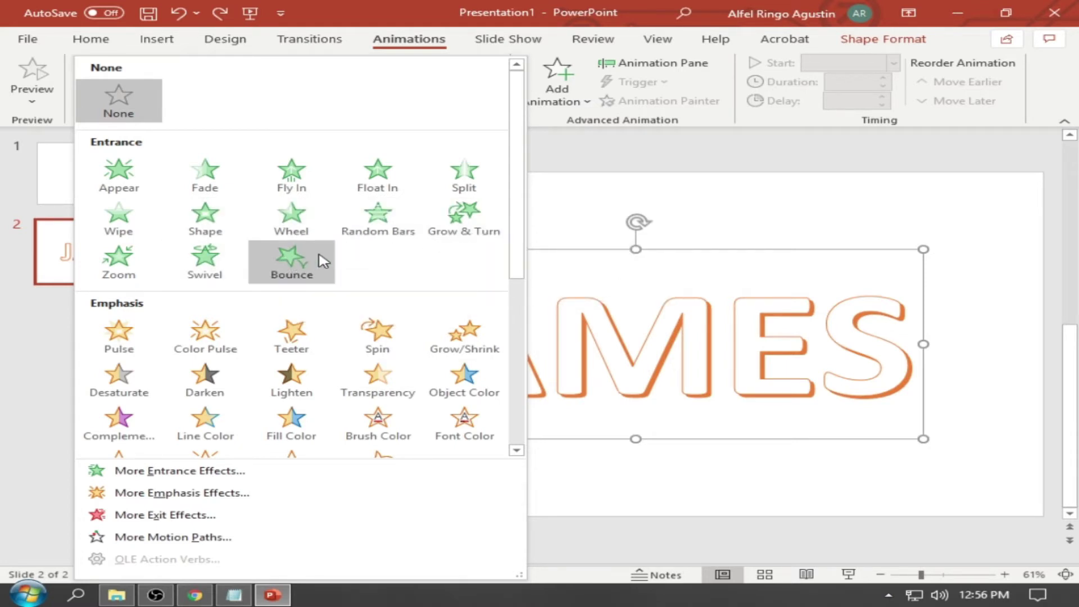
click(300, 262)
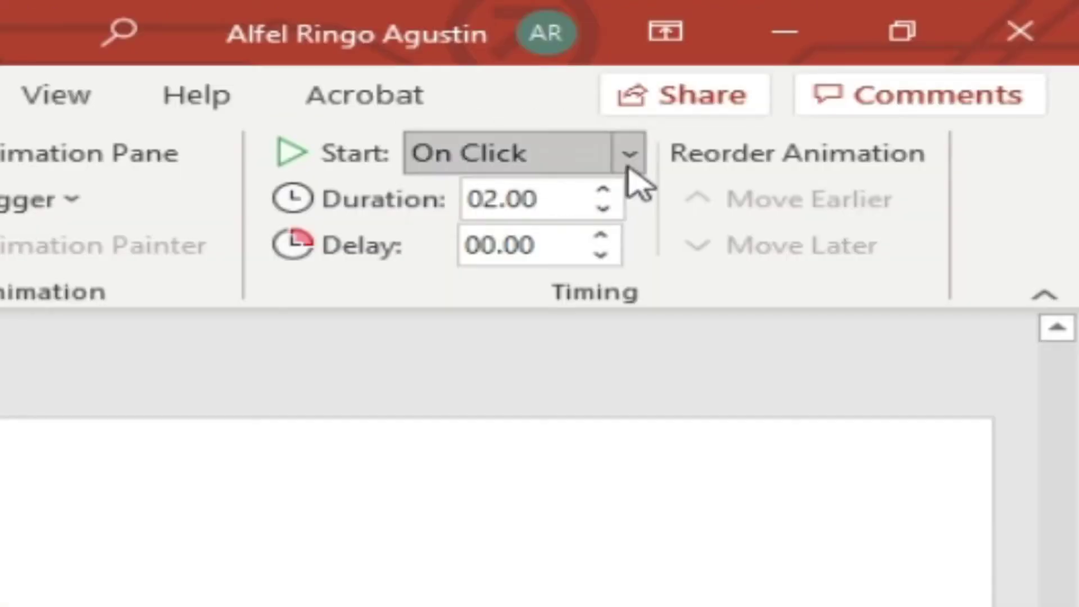
click(631, 162)
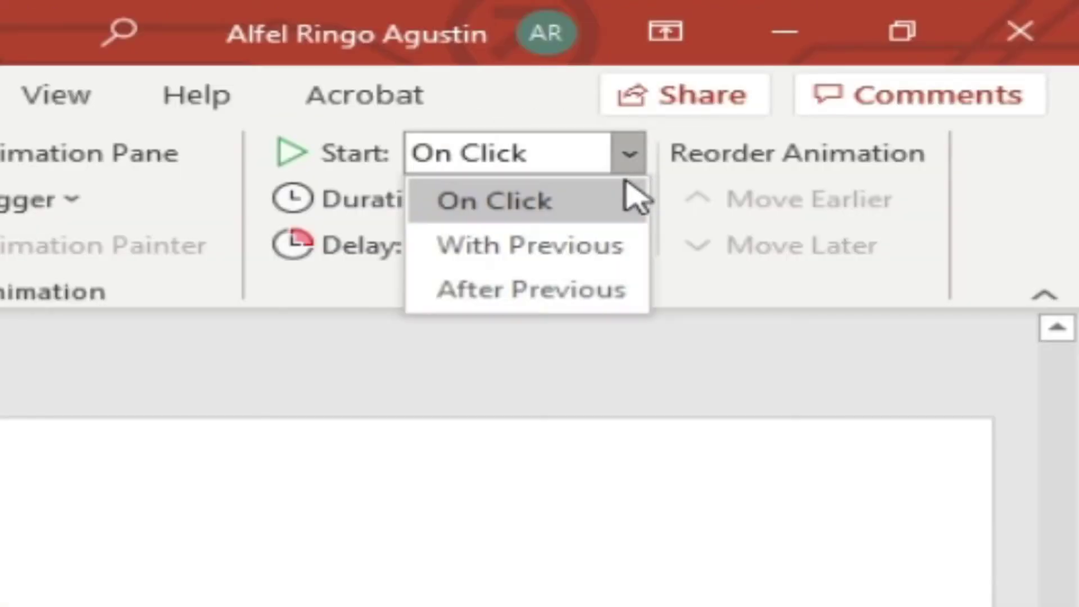
click(597, 260)
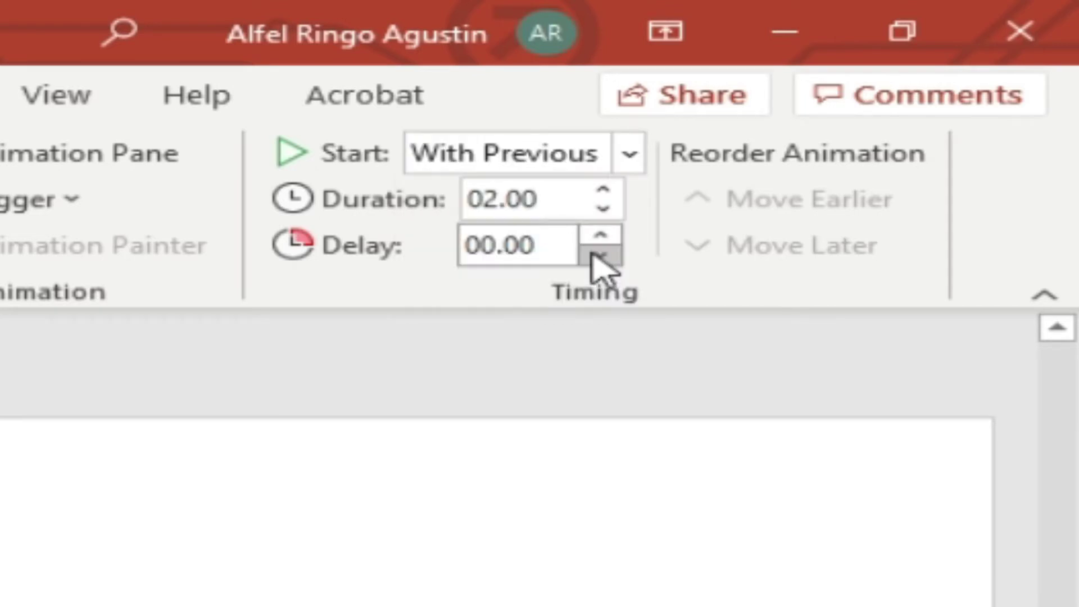
- Set the Bounce duration to 01.00, preview it, and deselect the text
click(607, 209)
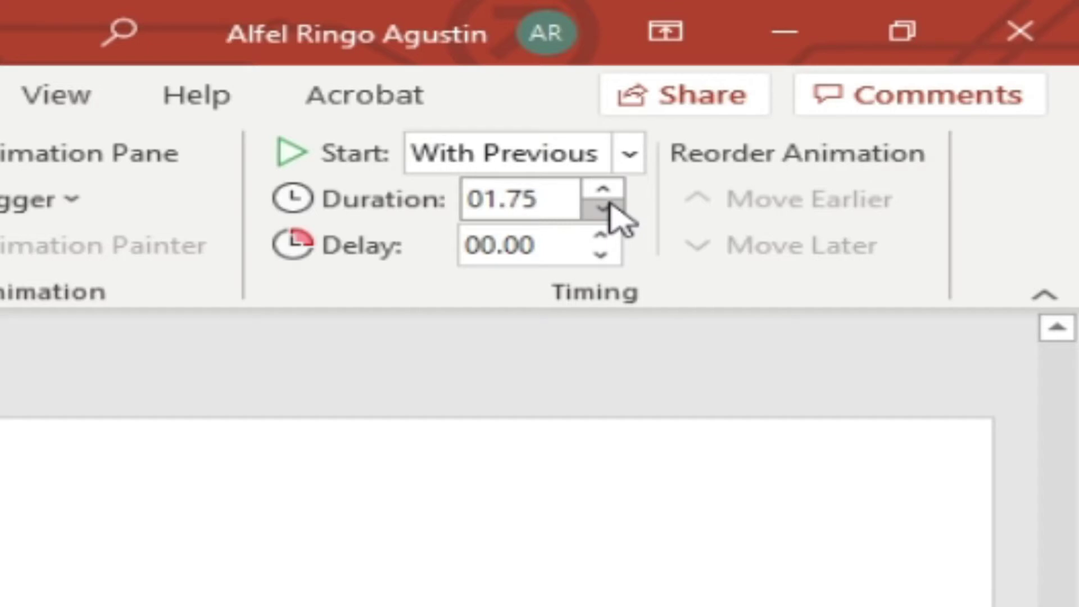
click(607, 209)
click(607, 209)
click(607, 209)
click(607, 209)
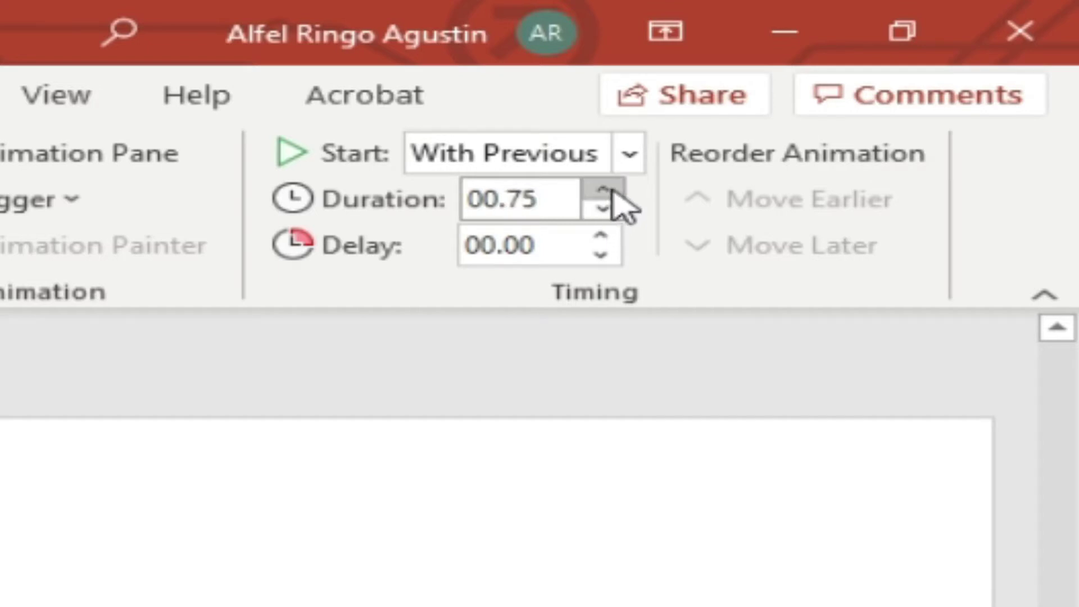
click(606, 188)
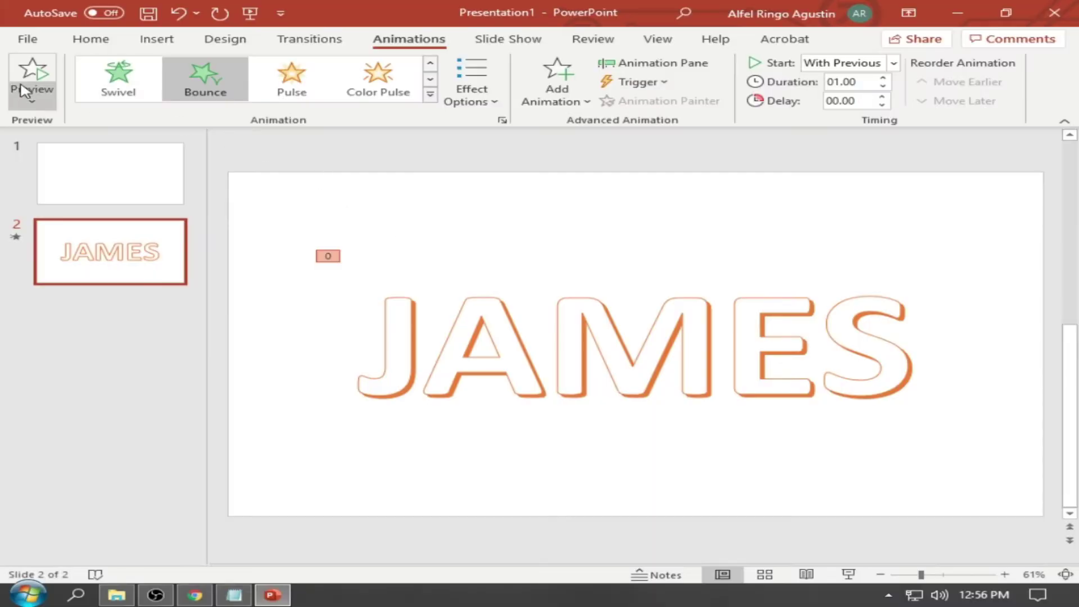
click(28, 82)
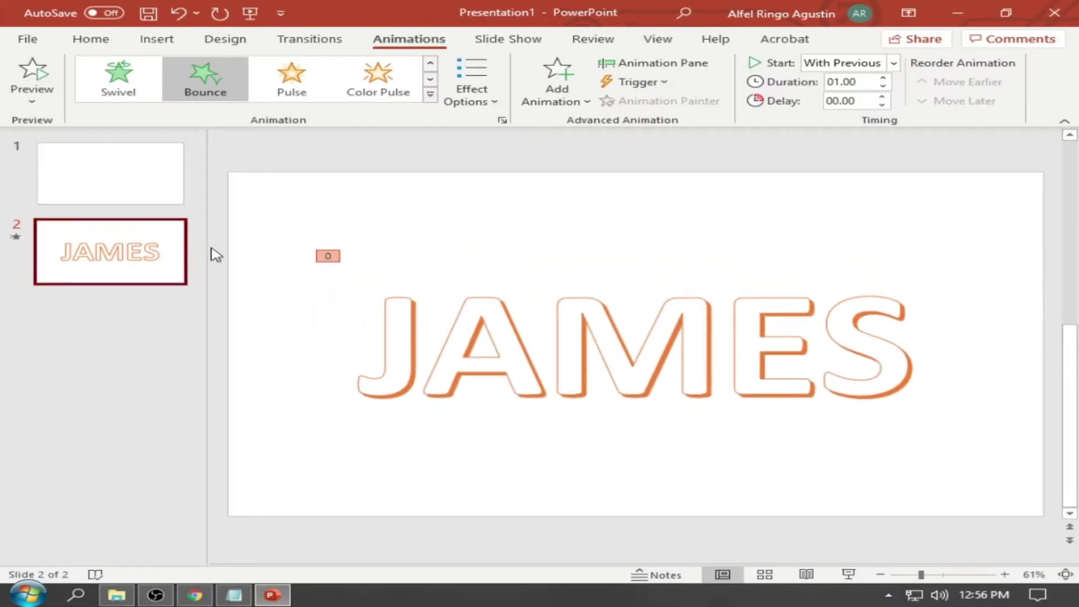
click(292, 311)
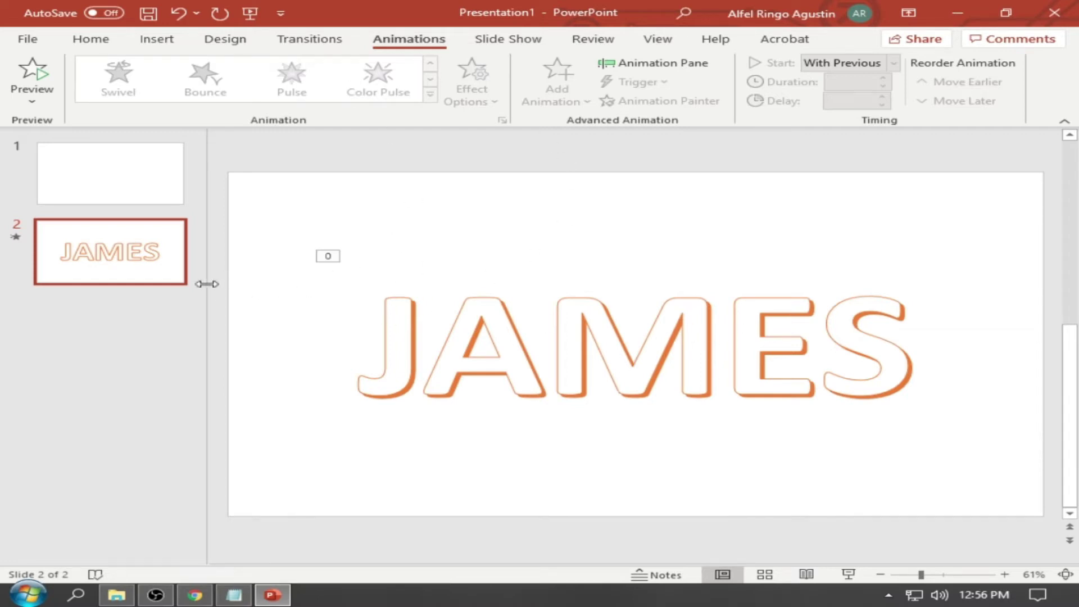
- Copy the JAMES slide 2 and paste it repeatedly to create slides 3 through 5
right_click(174, 284)
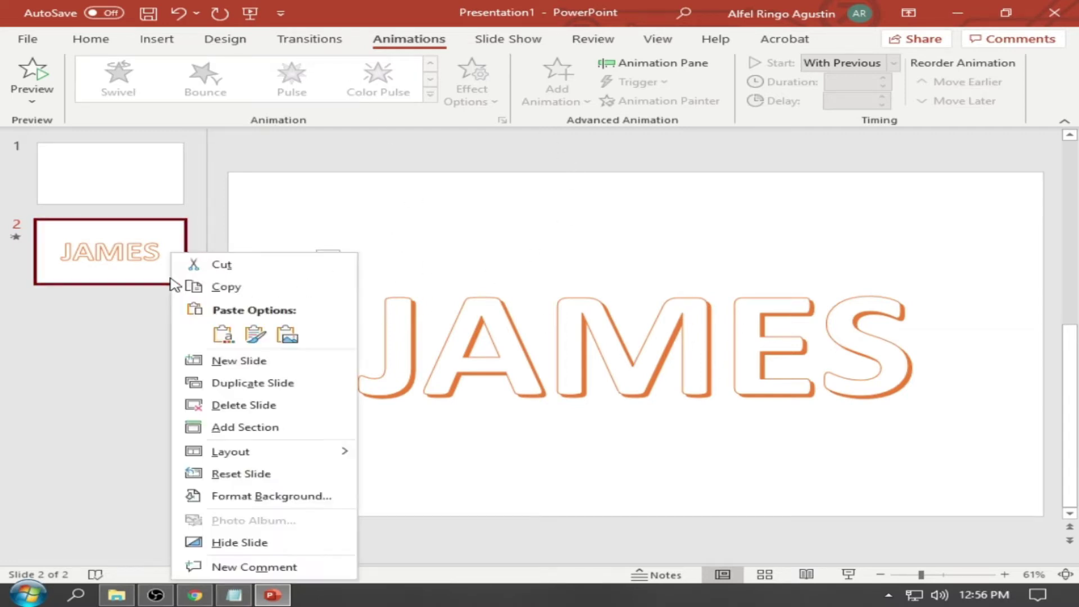
click(219, 290)
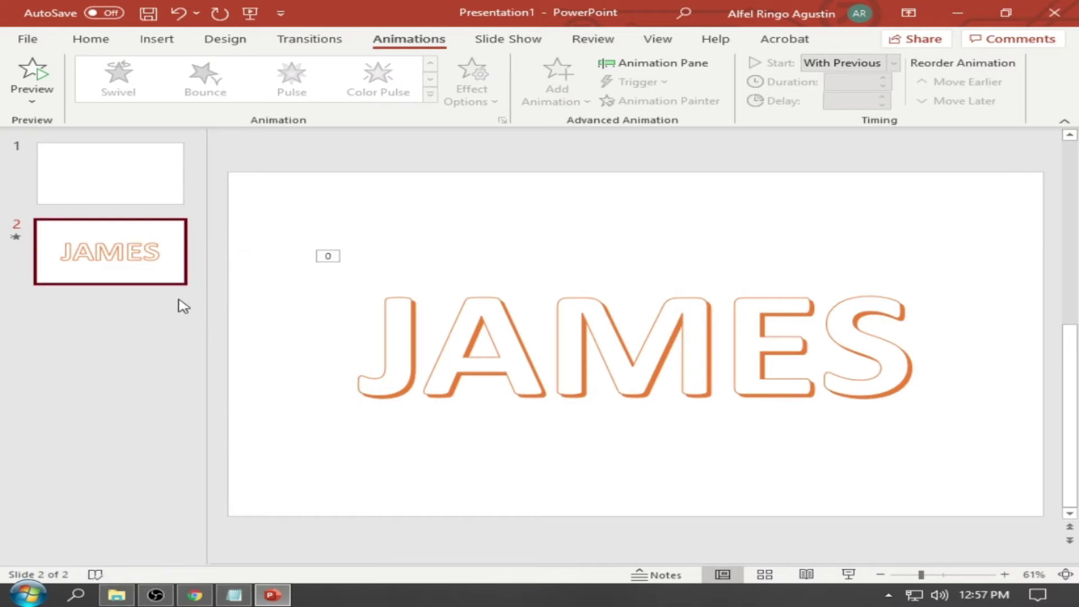
right_click(143, 315)
click(190, 350)
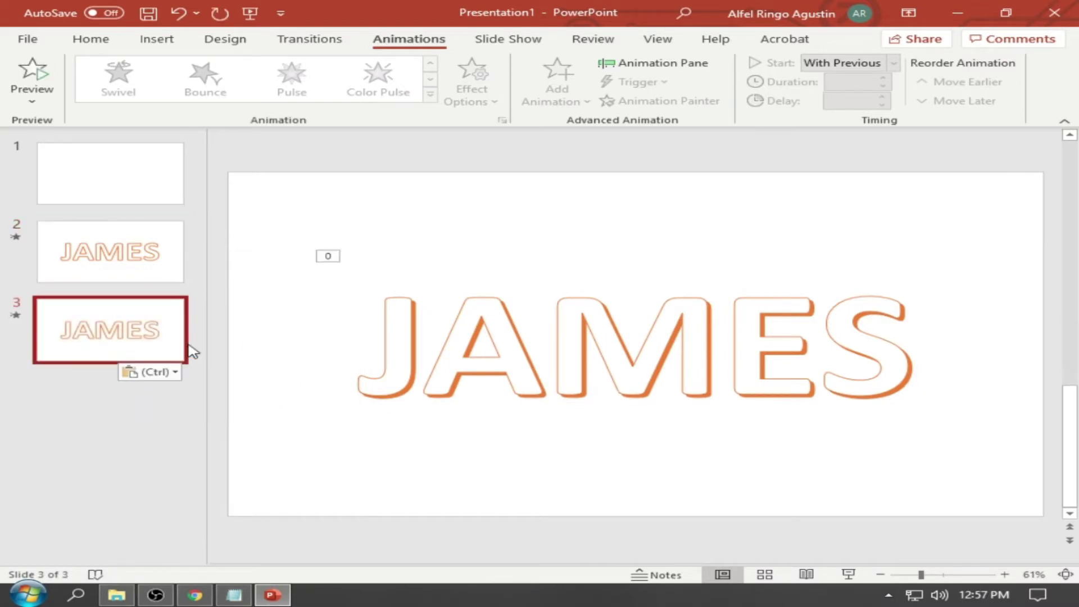
key(ctrl)
click(135, 416)
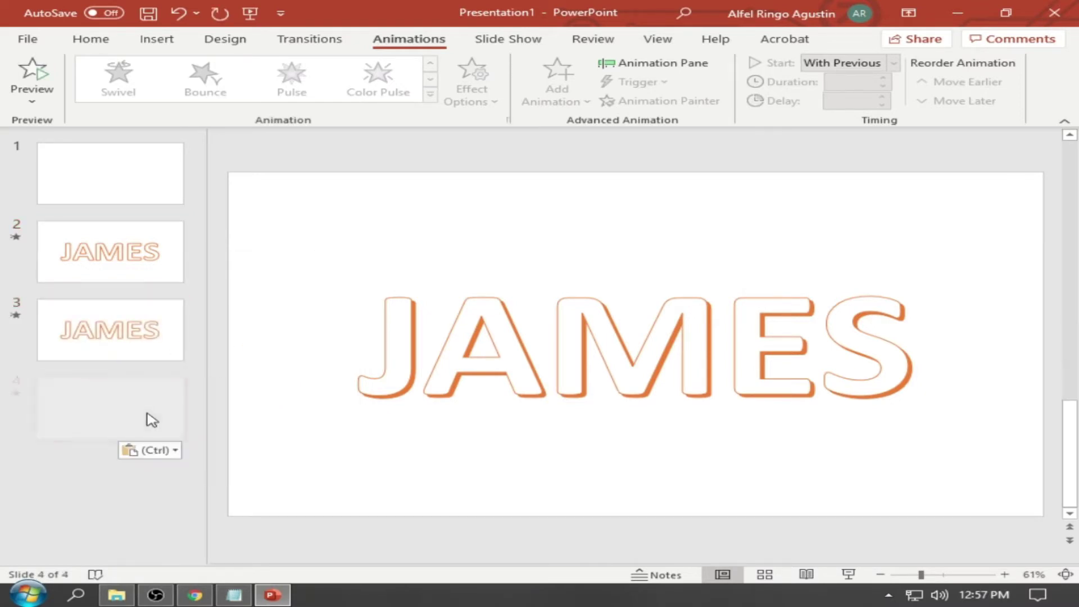
key(ctrl)
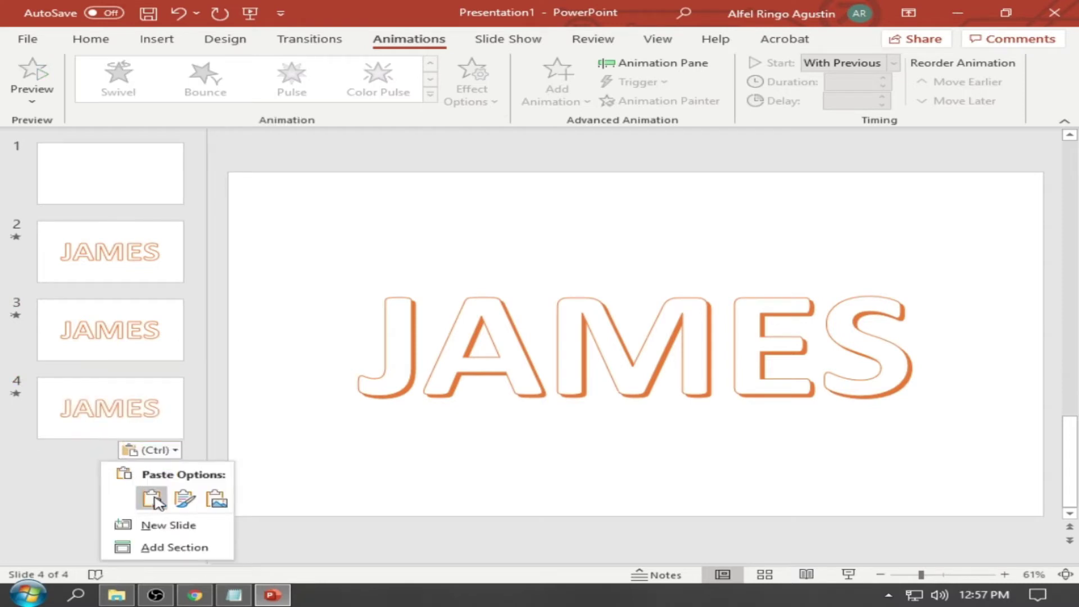
click(152, 499)
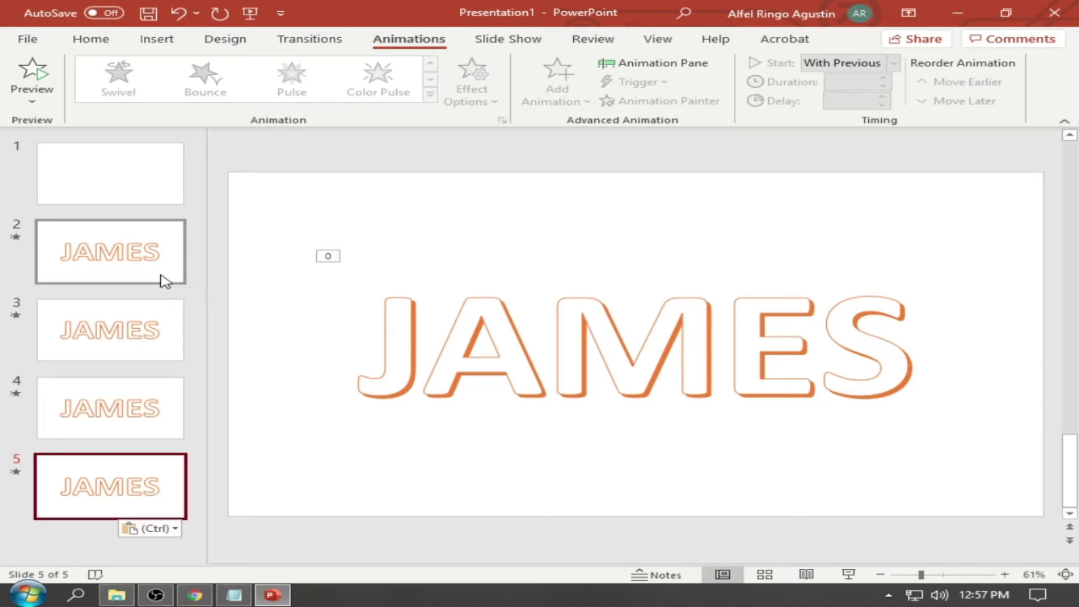
- Duplicate the four JAMES slides 2–5 so the deck reaches 9 slides
ctrl+click(160, 280)
ctrl+click(160, 318)
ctrl+click(162, 432)
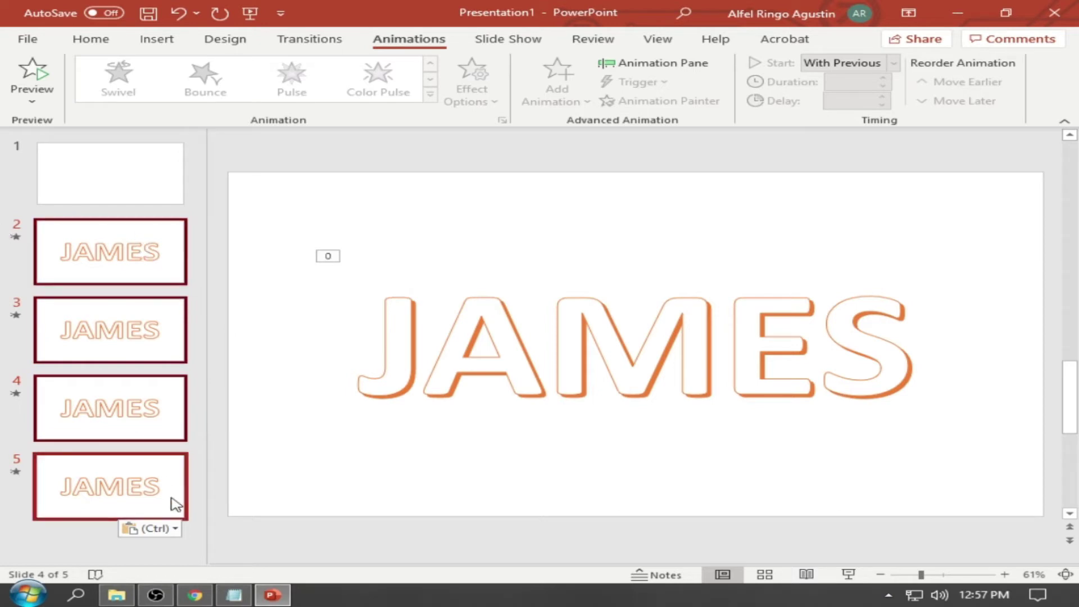
right_click(190, 356)
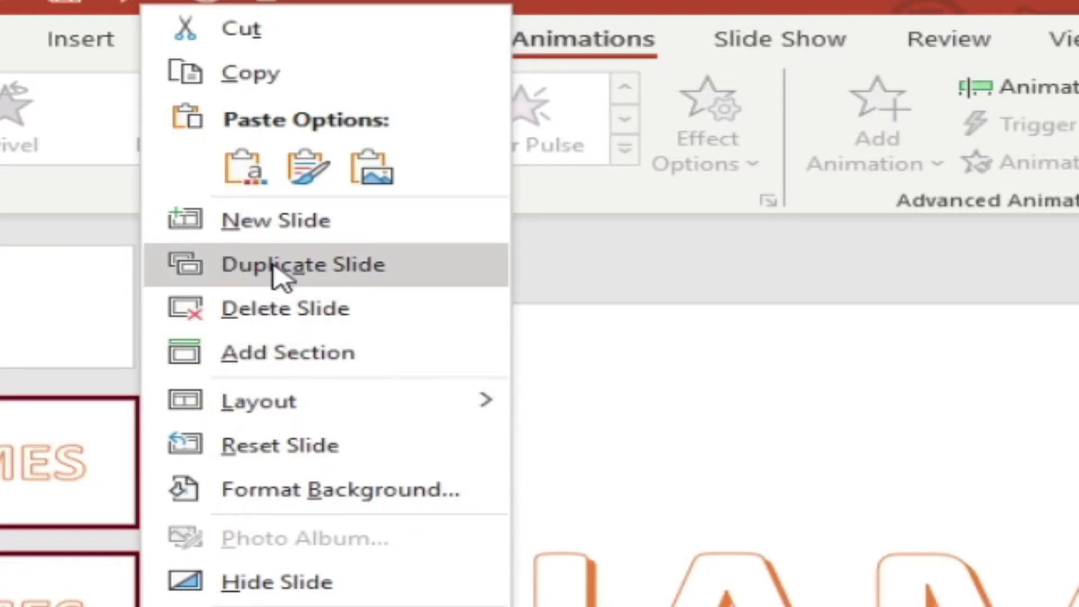
click(295, 264)
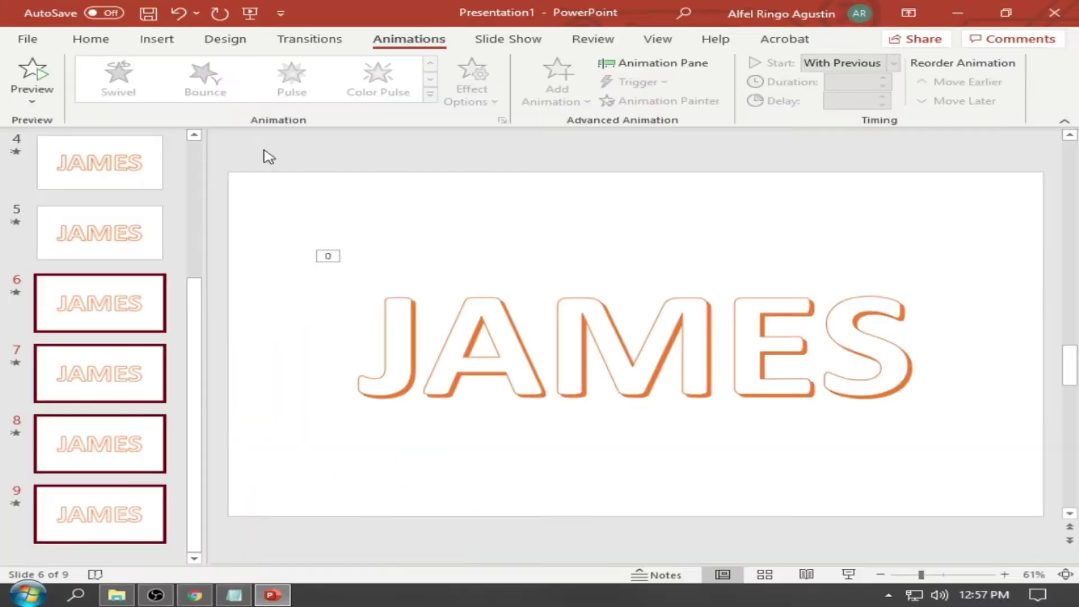
scroll(120, 315, up, 2)
scroll(120, 315, up, 1)
scroll(96, 264, down, 1)
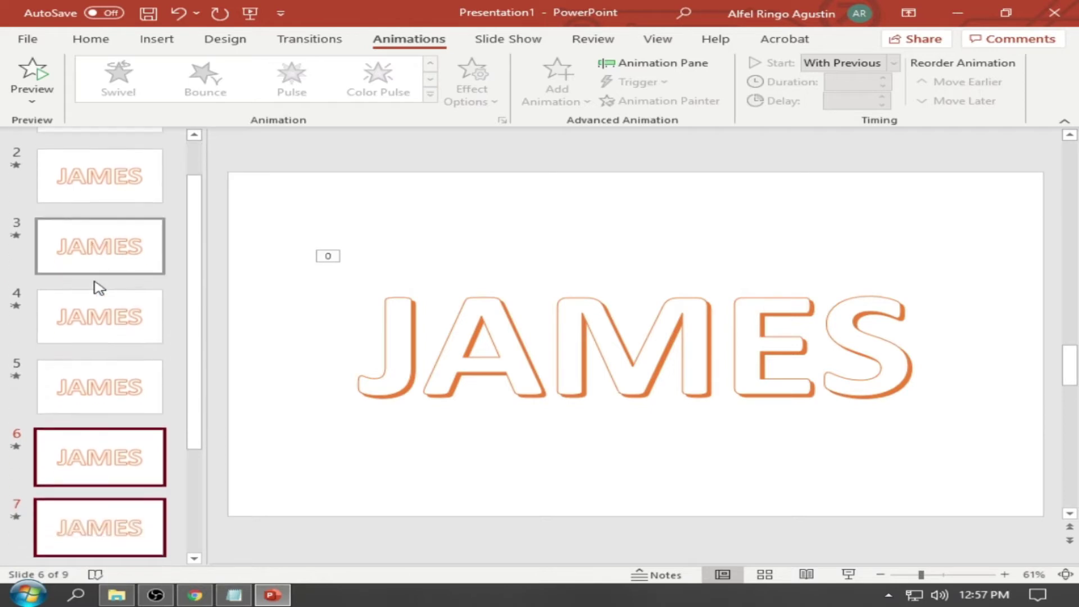
scroll(104, 447, down, 1)
scroll(104, 464, down, 1)
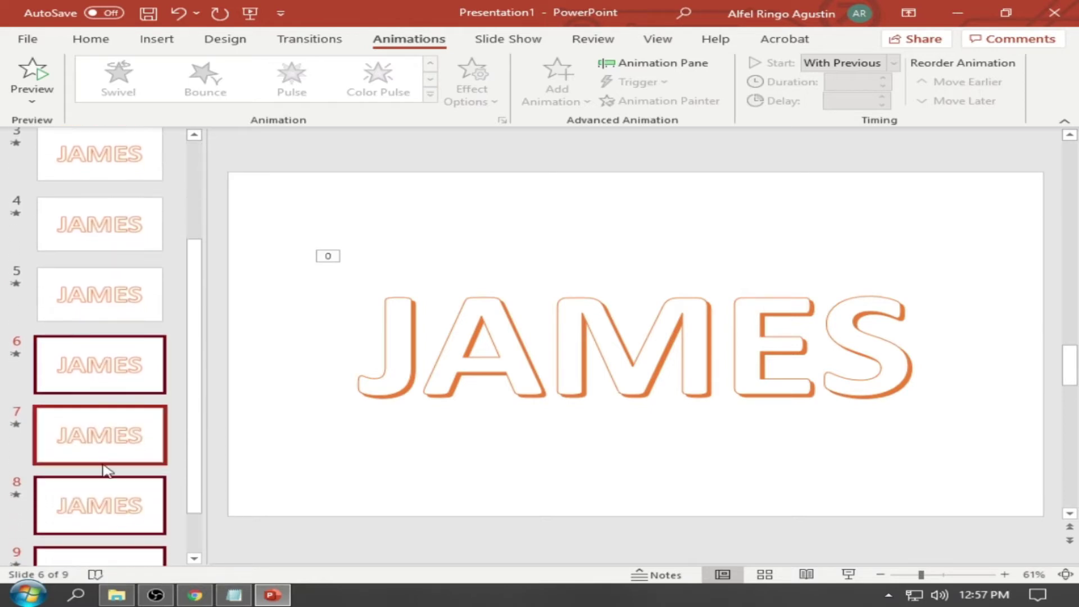
scroll(108, 469, down, 1)
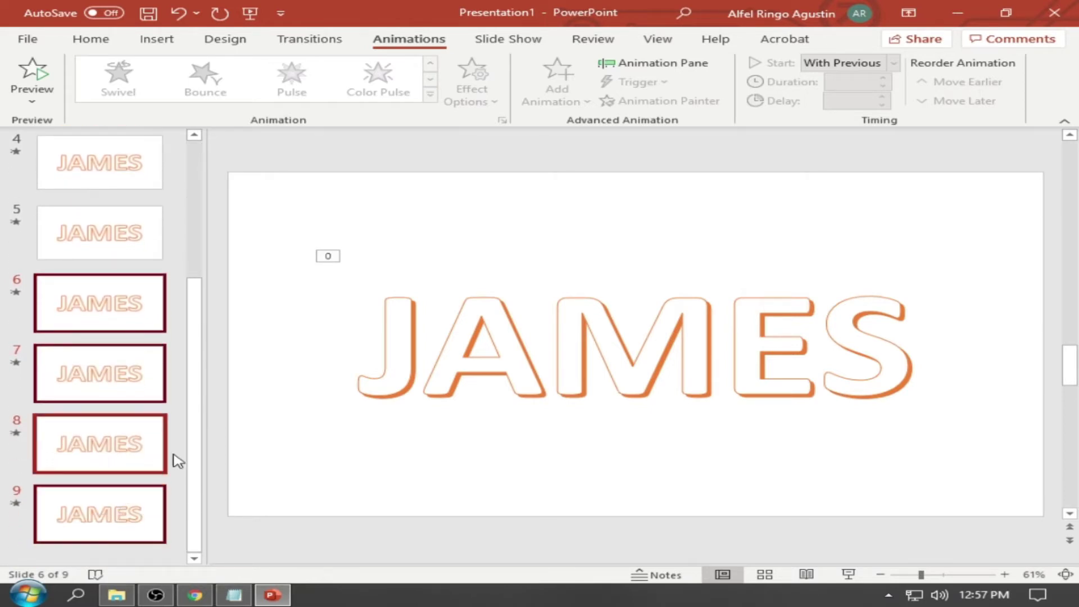
- Change the WordArt on slide 3 from JAMES to JOHN
drag(200, 448, 188, 316)
click(186, 310)
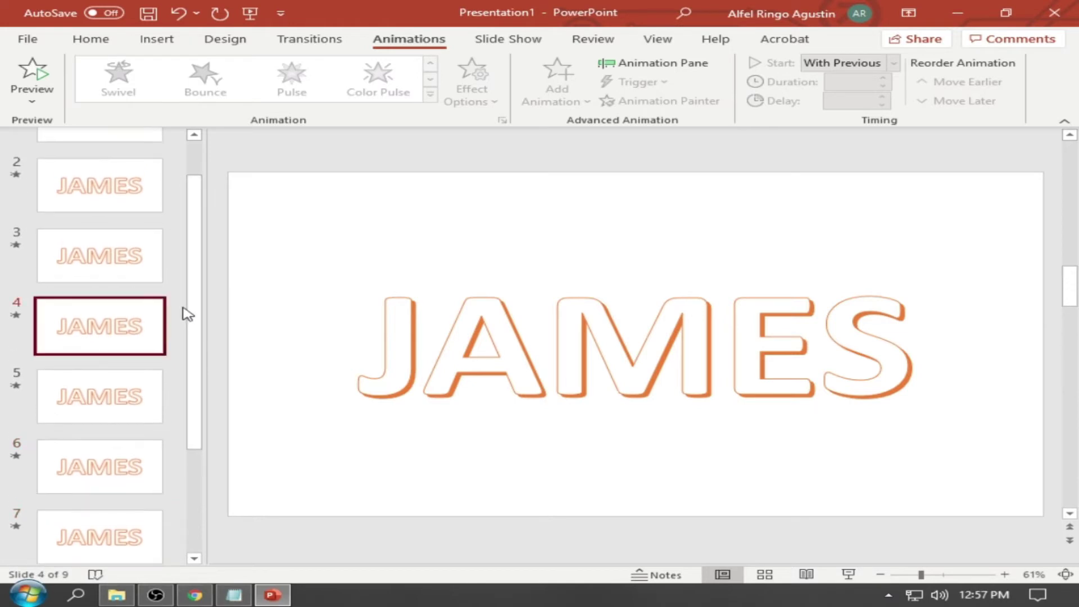
scroll(174, 301, up, 1)
key(Up)
key(Up)
click(137, 311)
click(492, 323)
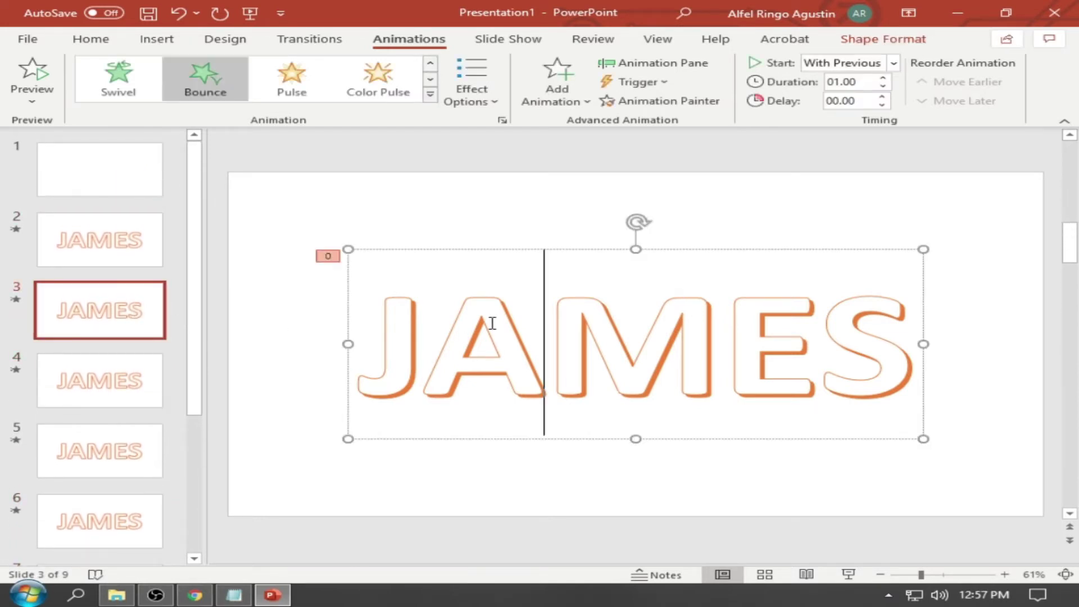
text(a)
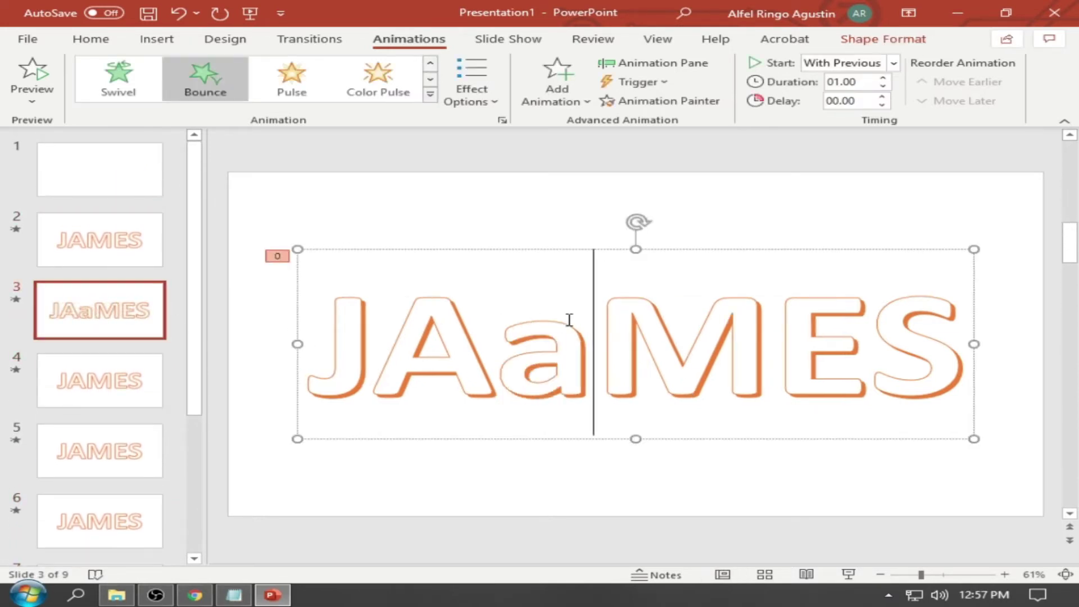
double_click(570, 322)
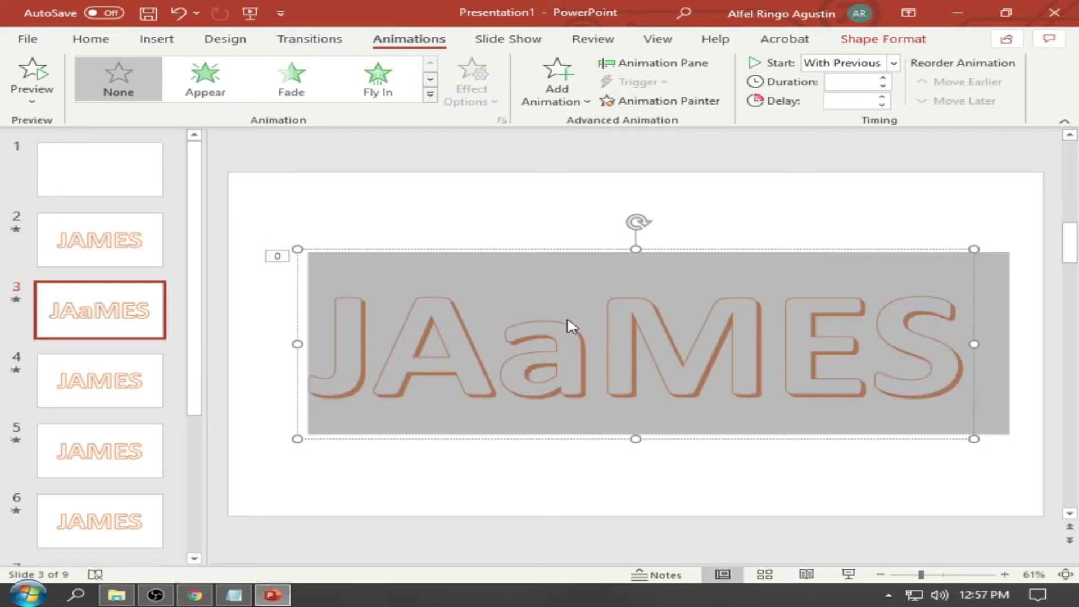
text(JOHN)
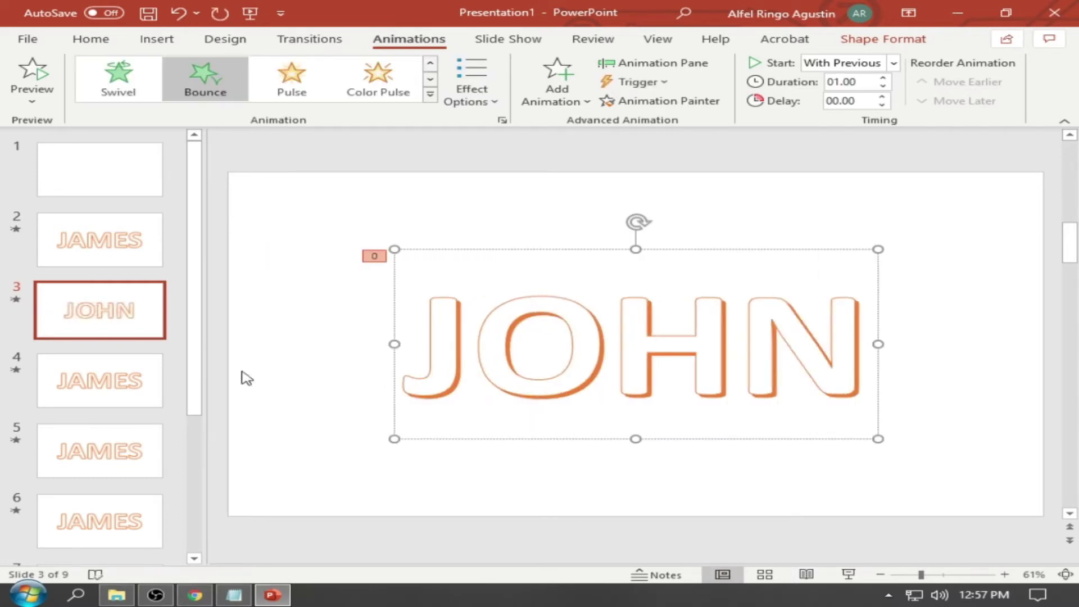
- Rename slides 4, 5 and 6 to PETER, MAE and JOY
click(133, 380)
click(547, 335)
double_click(546, 341)
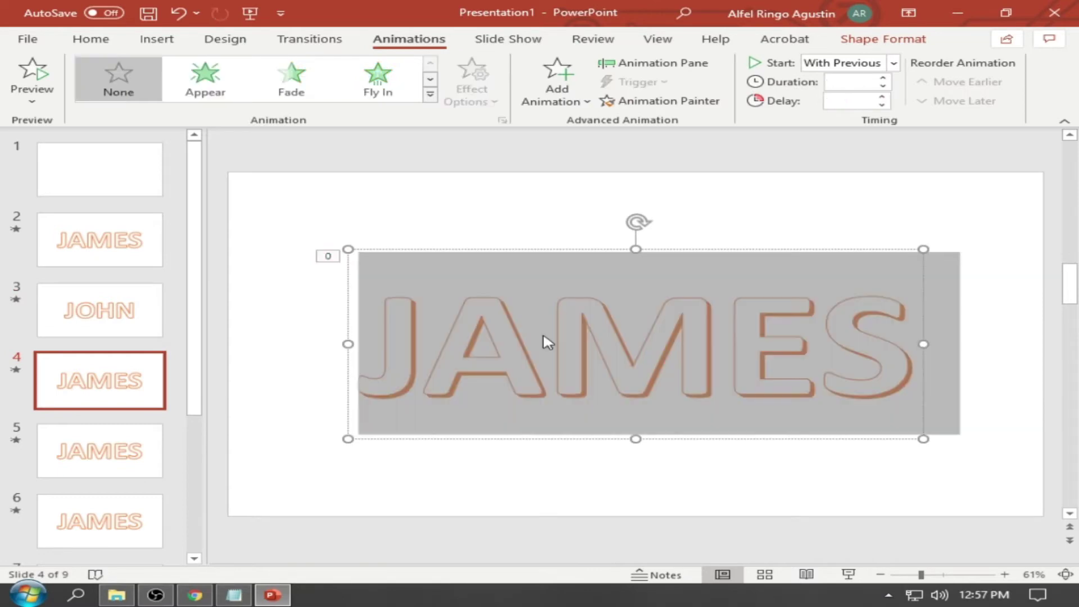
text(PETER)
click(99, 450)
double_click(558, 365)
text(MAE)
click(99, 521)
double_click(615, 376)
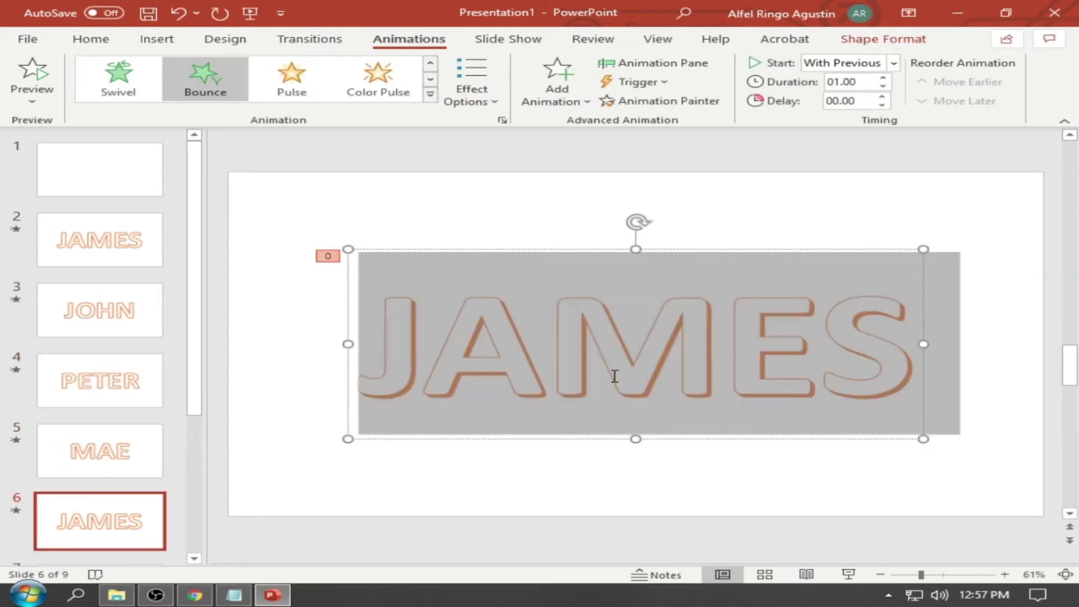
text(JOY)
- Rename slides 7, 8 and 9 to APPLE, PRINCE and PEDRO
scroll(120, 421, down, 3)
click(120, 418)
double_click(511, 371)
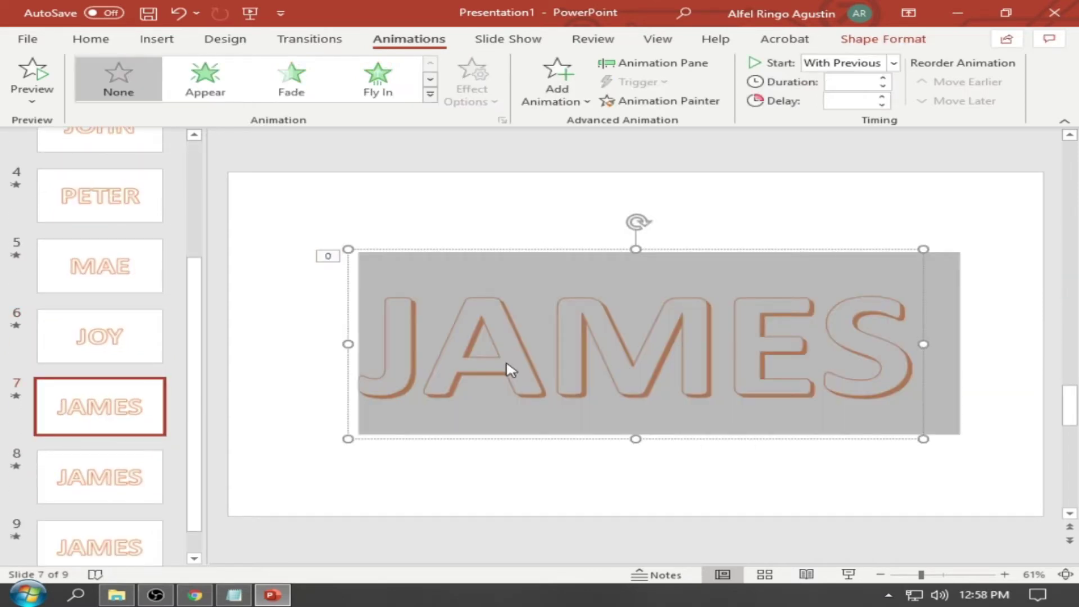
text(APPLE)
scroll(99, 444, down, 1)
click(99, 444)
double_click(606, 367)
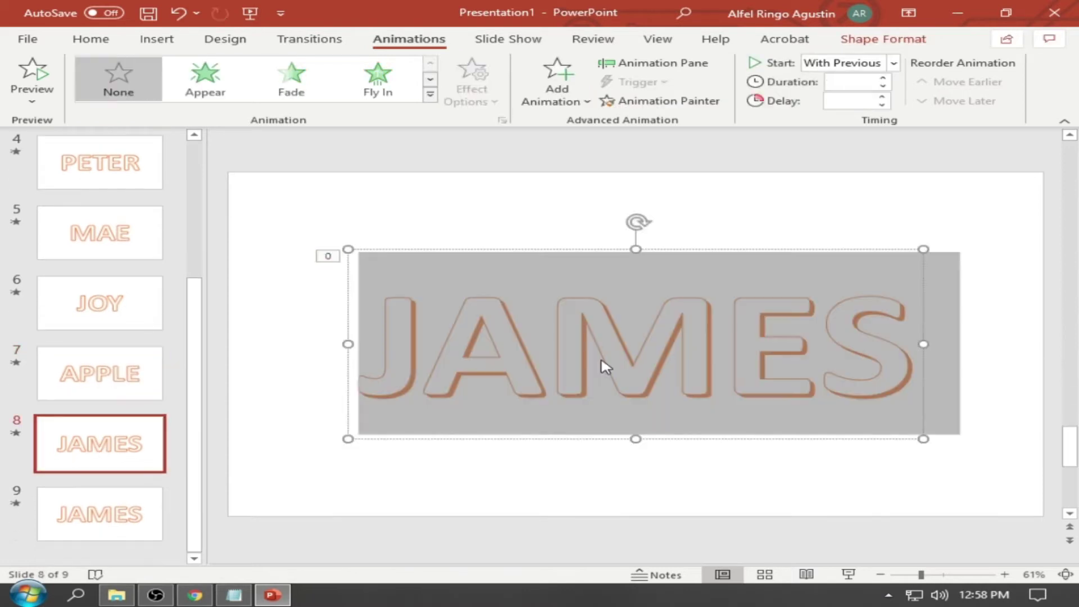
text(PRINCE)
click(100, 514)
double_click(553, 368)
text(PEDR)
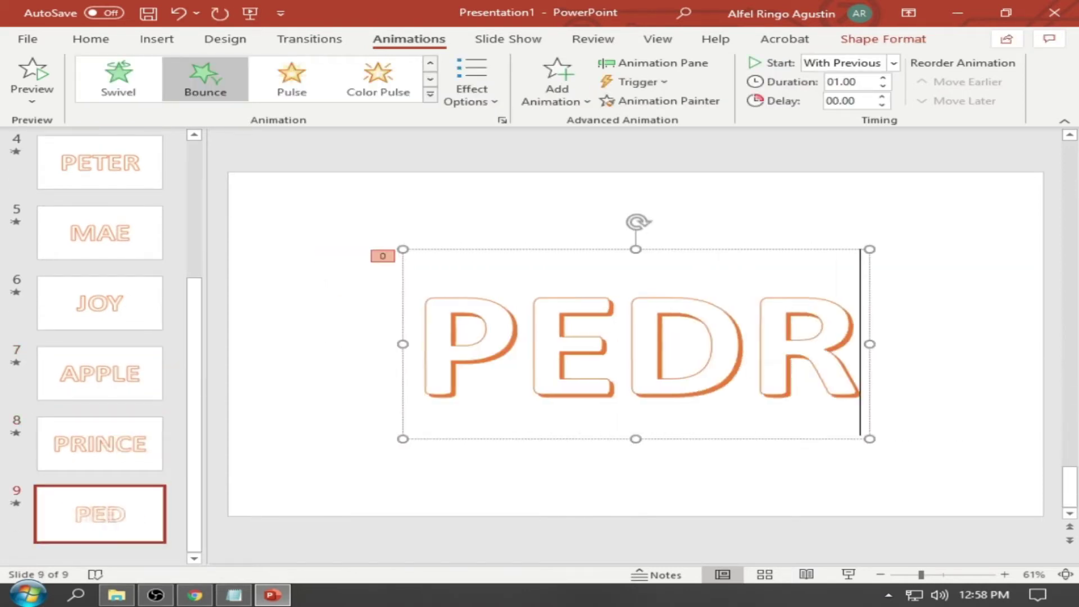
text(O)
- Return to the blank slide 1
scroll(72, 422, up, 3)
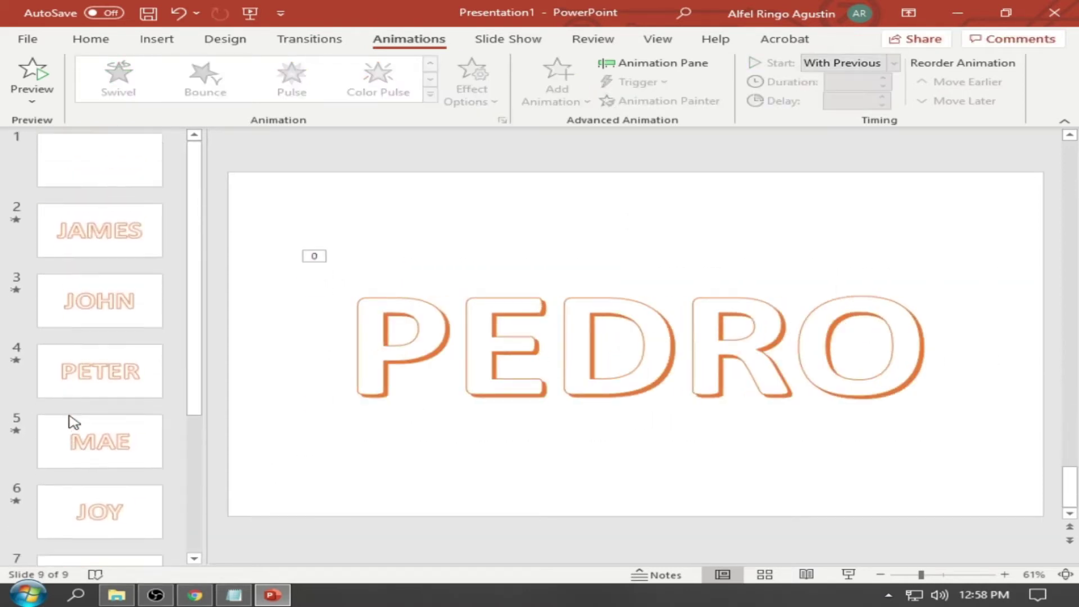
scroll(73, 422, up, 1)
click(116, 191)
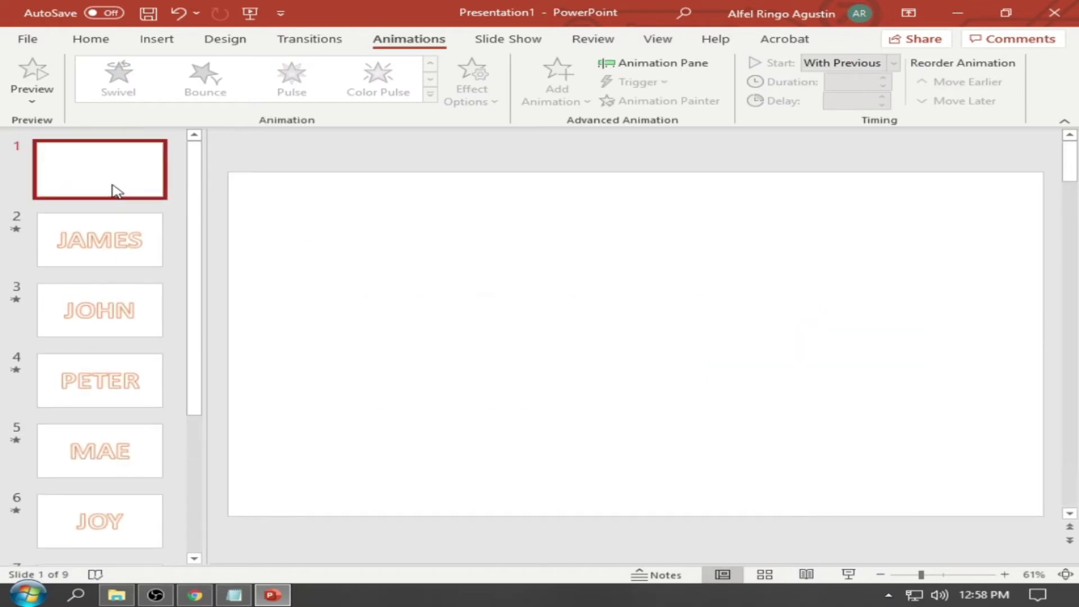
click(96, 249)
click(116, 185)
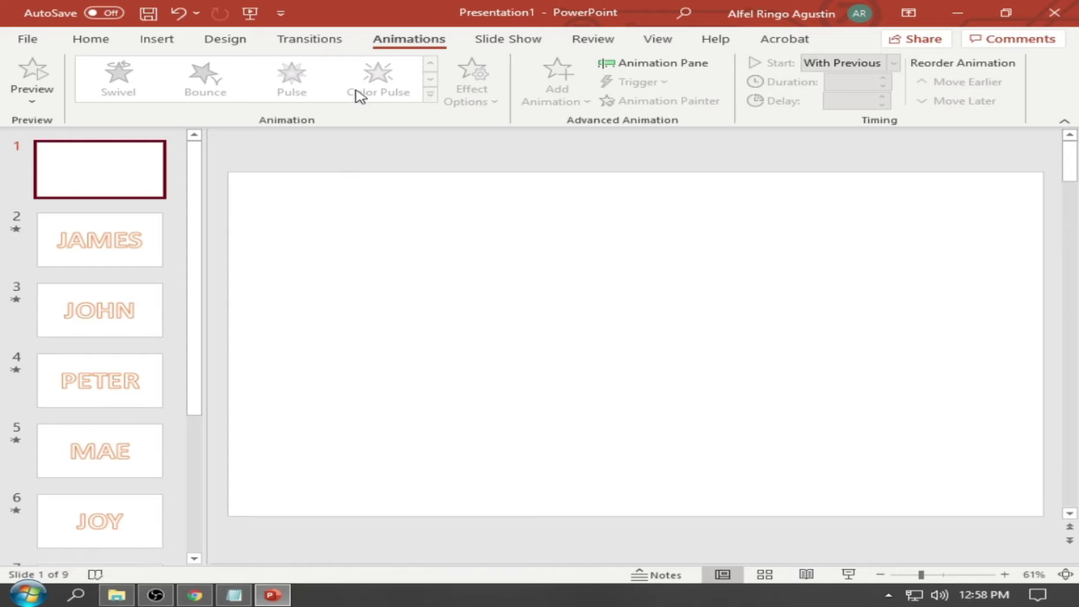
click(613, 283)
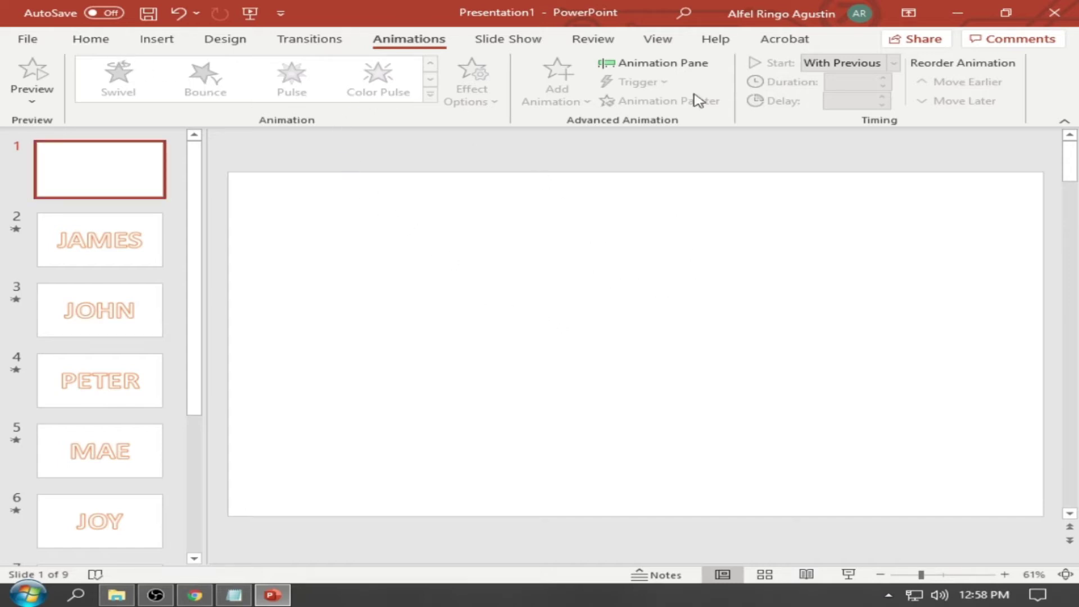
click(101, 40)
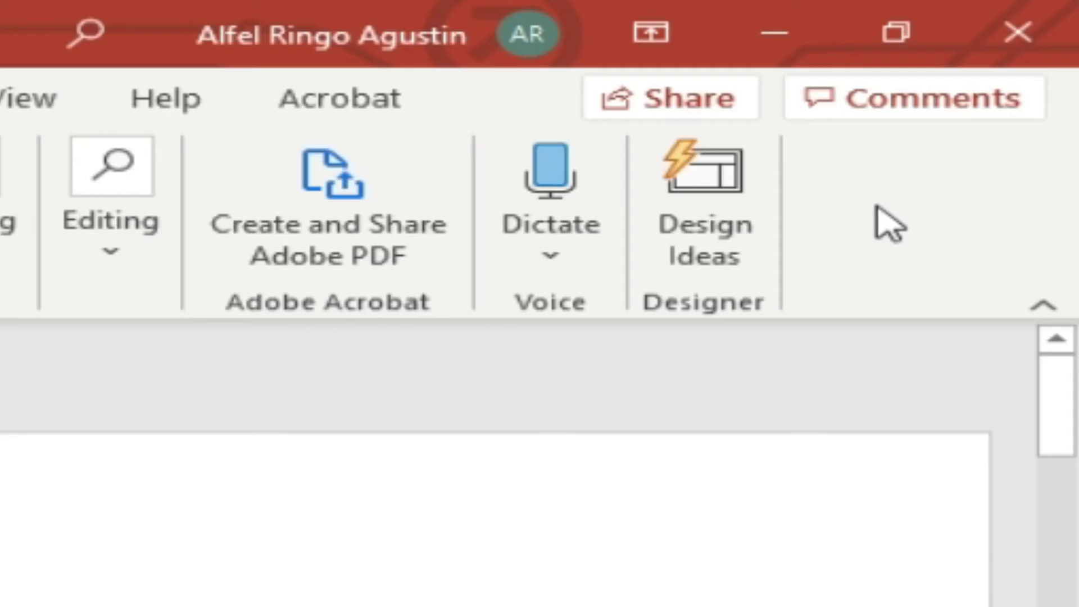
- Check Developer under Main Tabs in Customize the Ribbon to add the Developer tab
right_click(875, 208)
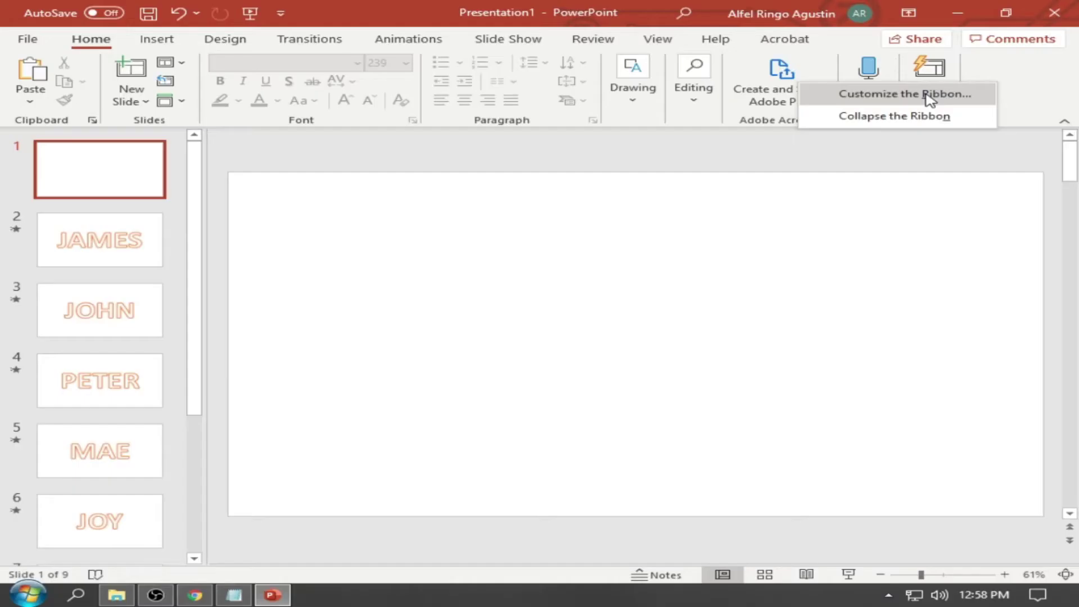
click(928, 96)
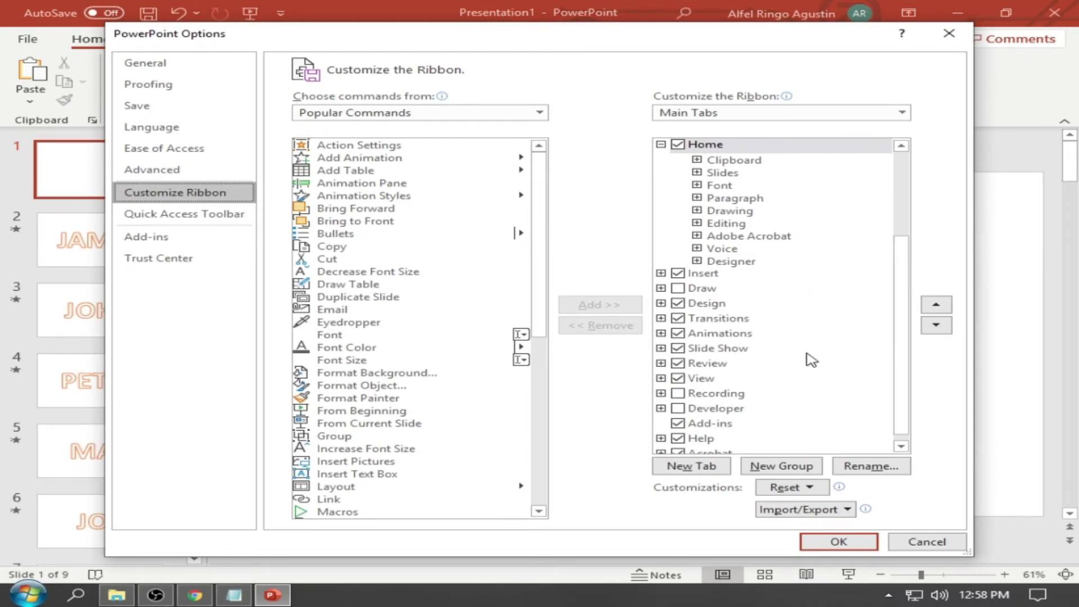
scroll(795, 400, down, 1)
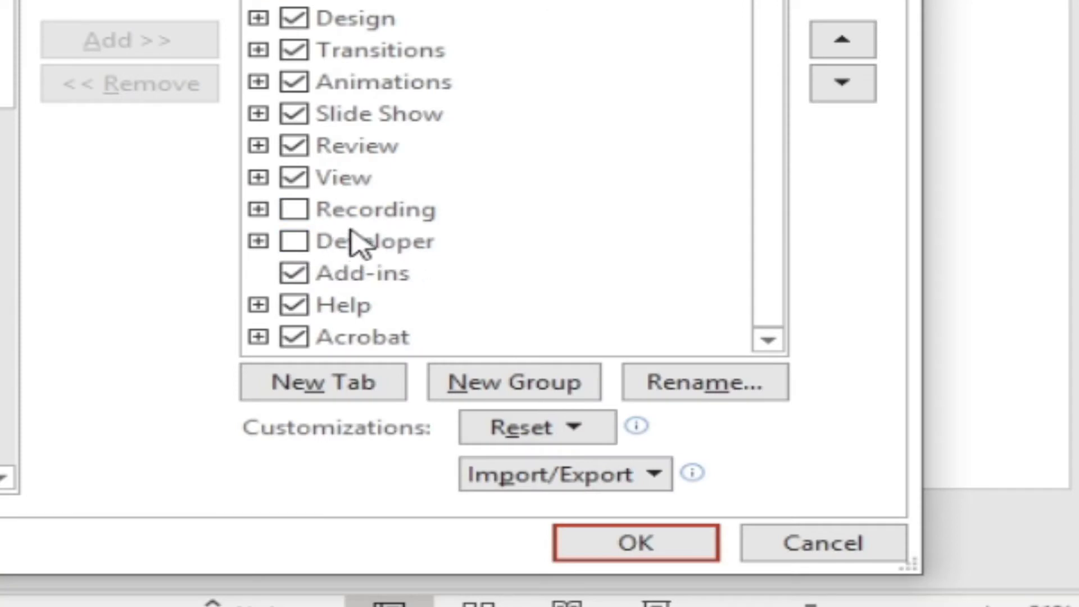
click(308, 242)
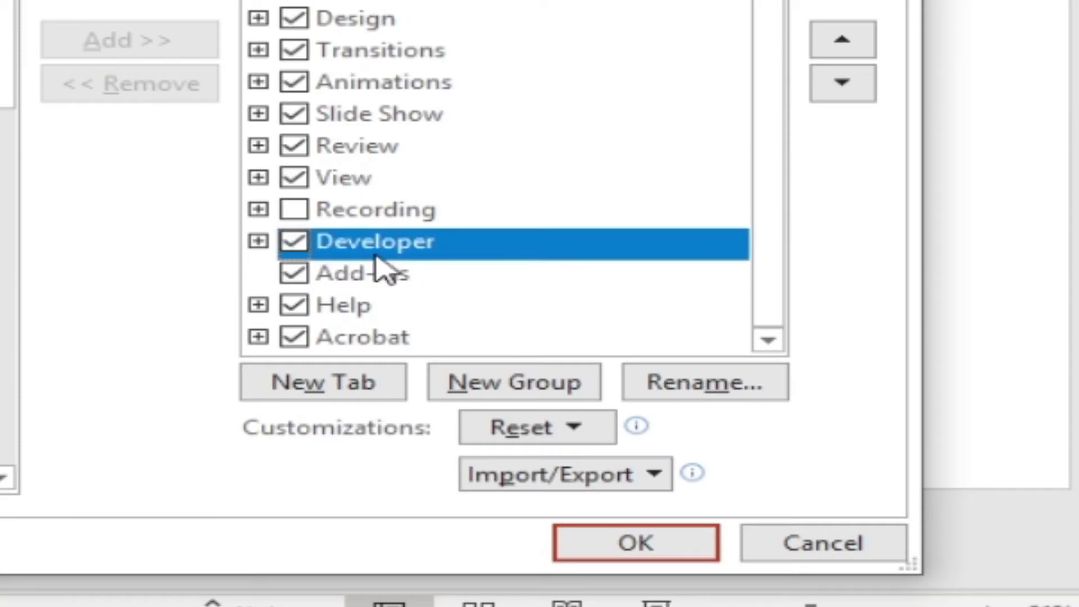
click(633, 544)
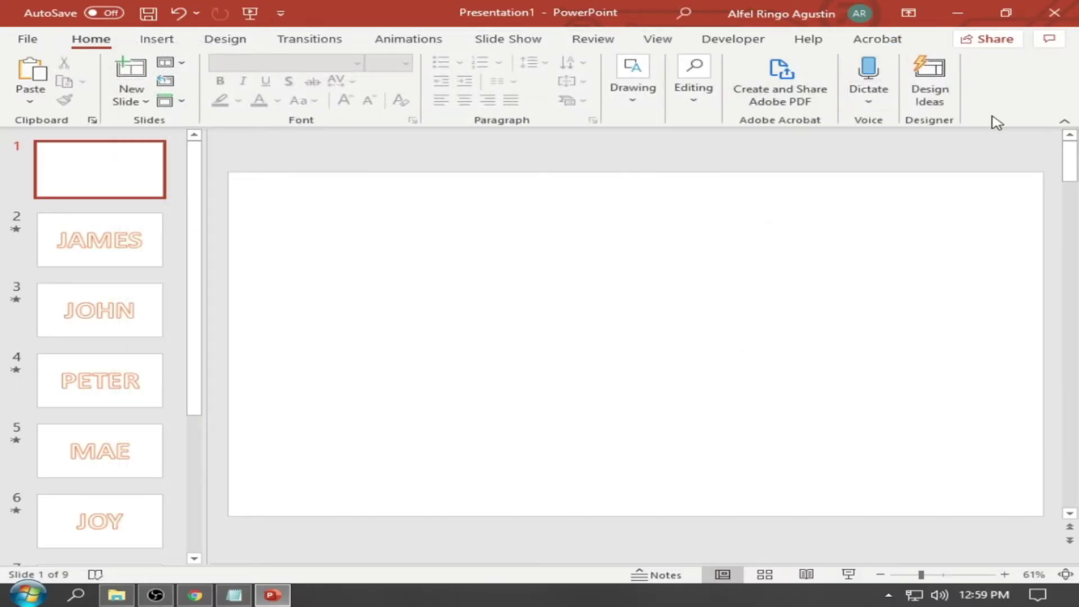
- From the Developer tab's Macros dialog, create an empty macro named RANDOM
click(733, 39)
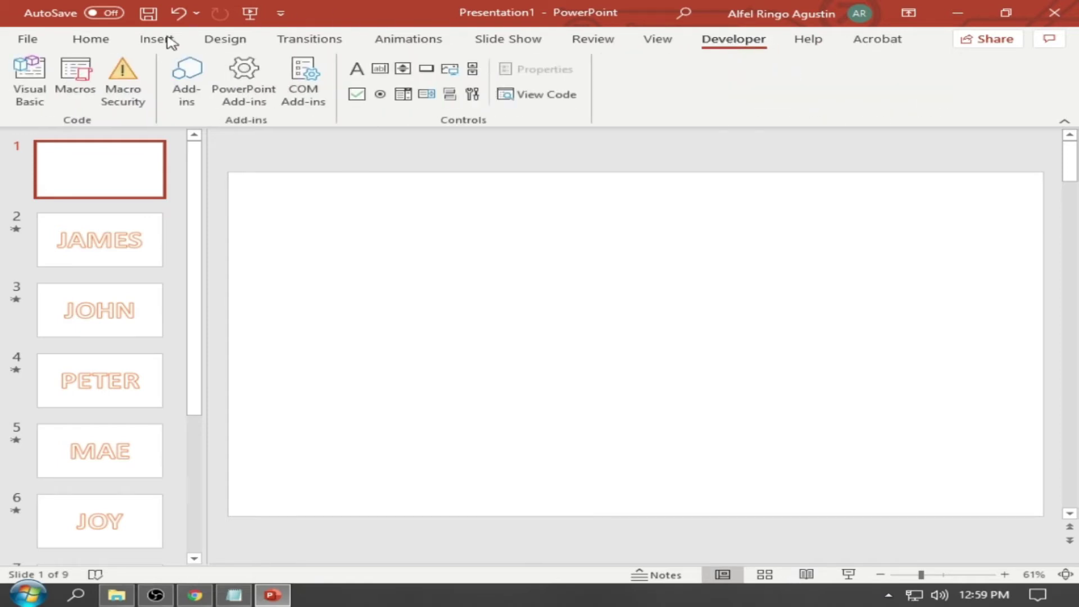
click(78, 95)
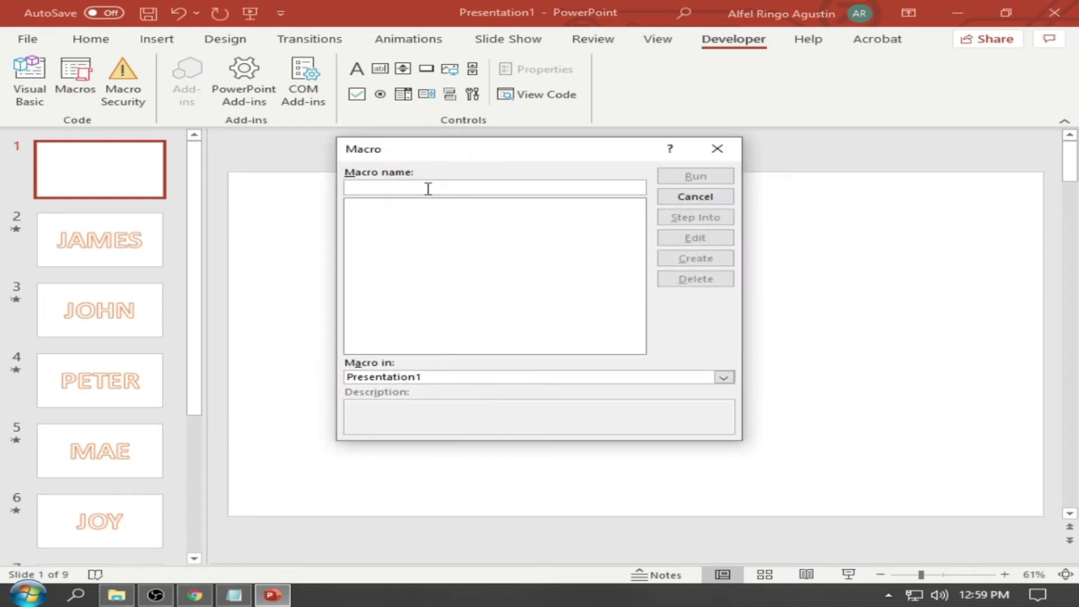
text(r)
text(RANDOM)
click(696, 260)
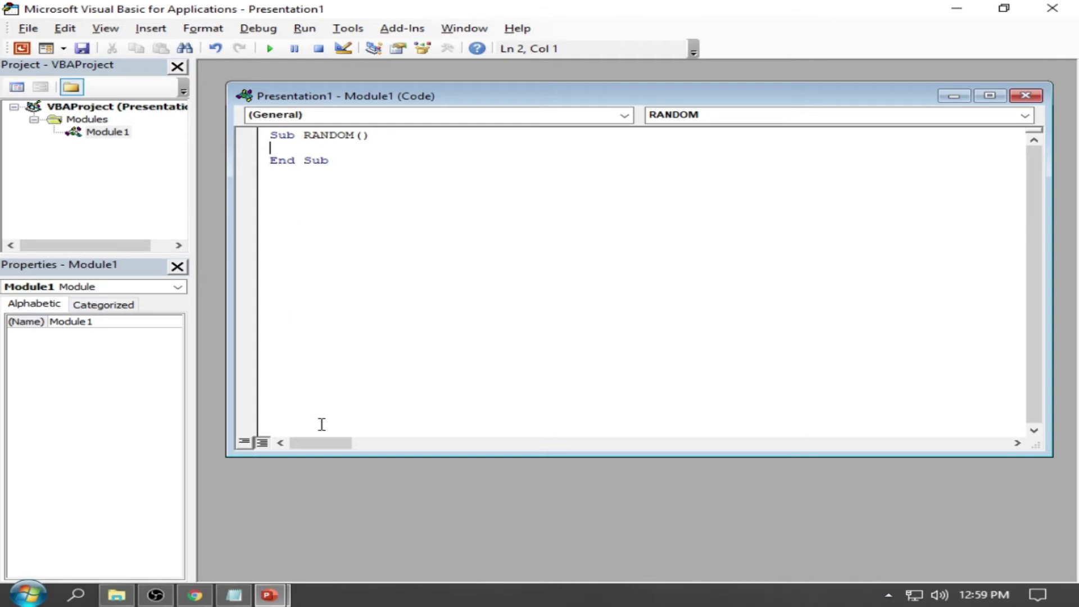
mouse_move(234, 595)
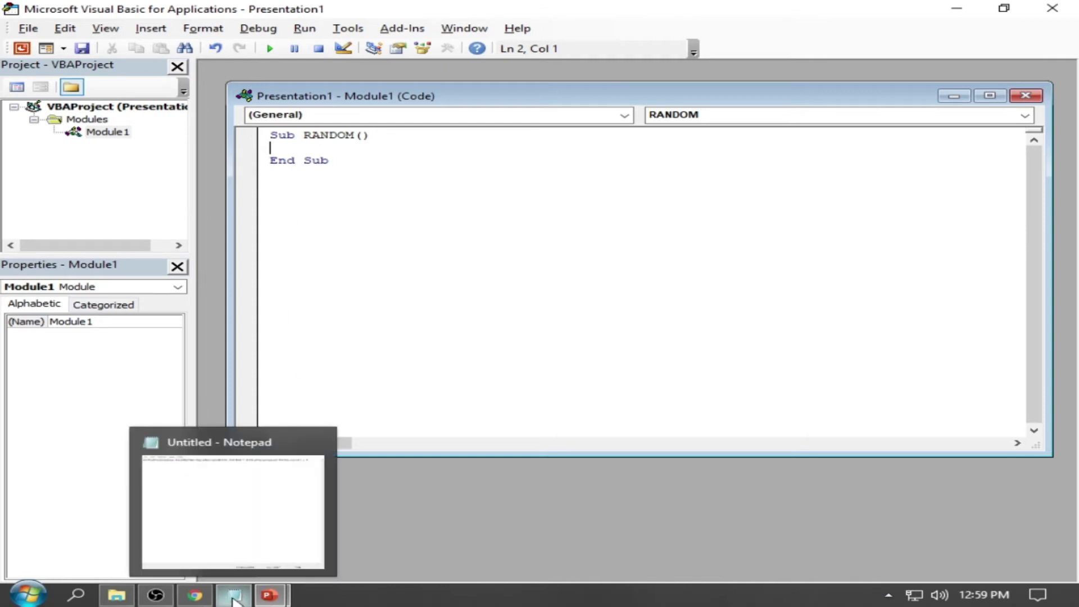
- Copy the full GotoSlide code line from Notepad and switch back to the VBA editor
click(236, 596)
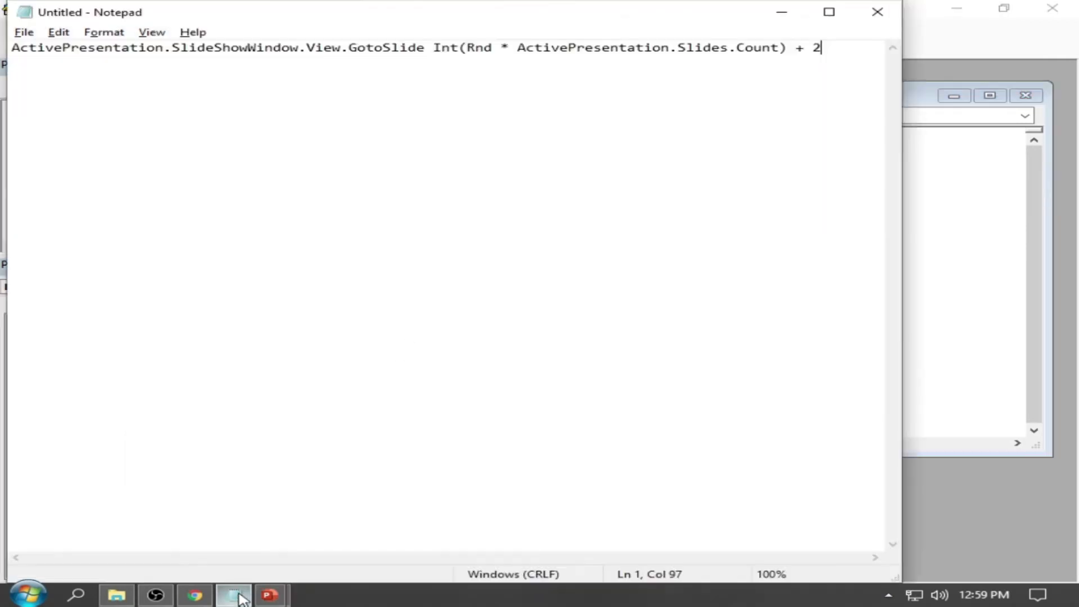
drag(843, 50, 10, 49)
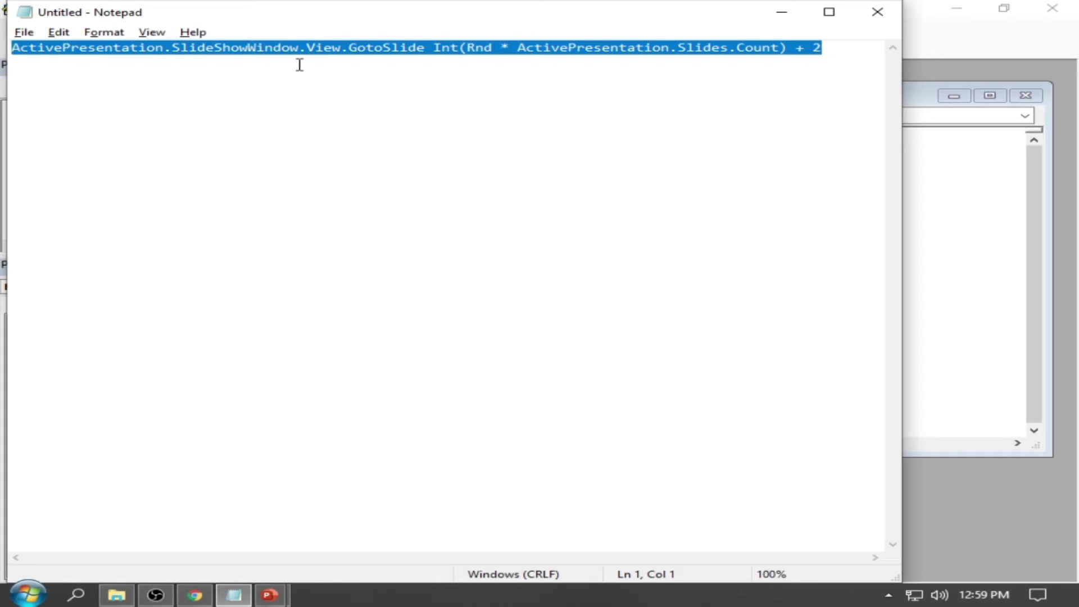
right_click(469, 48)
click(530, 94)
click(931, 34)
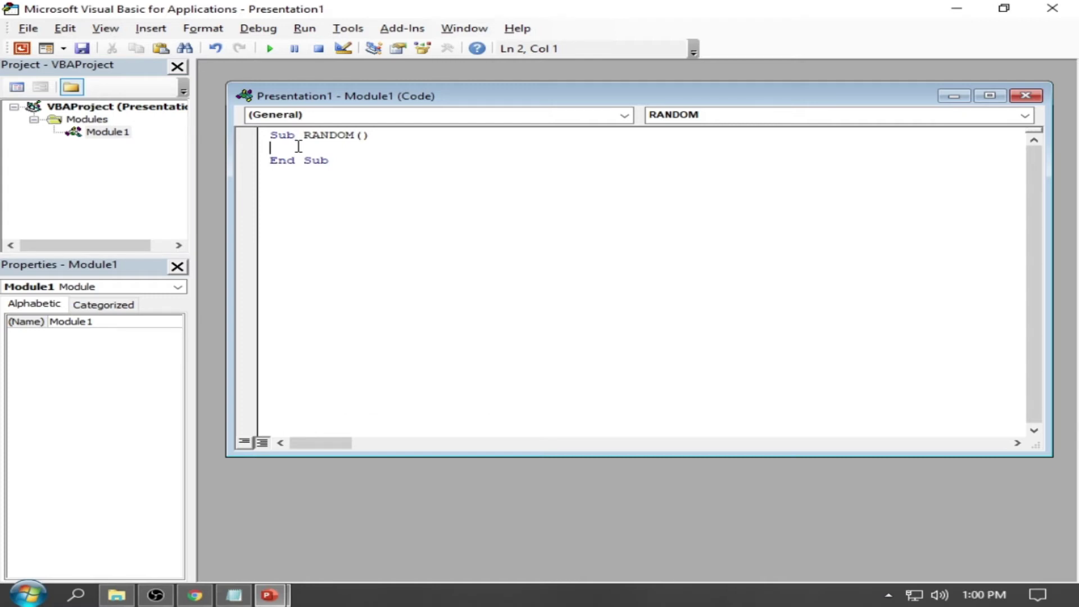
- Paste the GotoSlide line inside Sub RANDOM and close the VBA editor
right_click(299, 146)
click(343, 189)
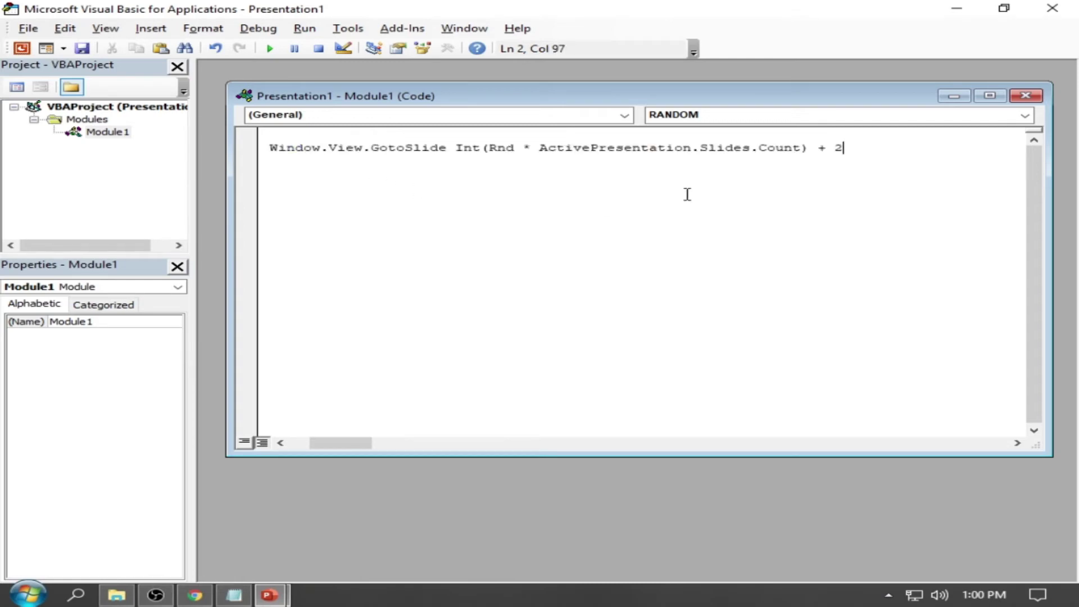
click(1063, 14)
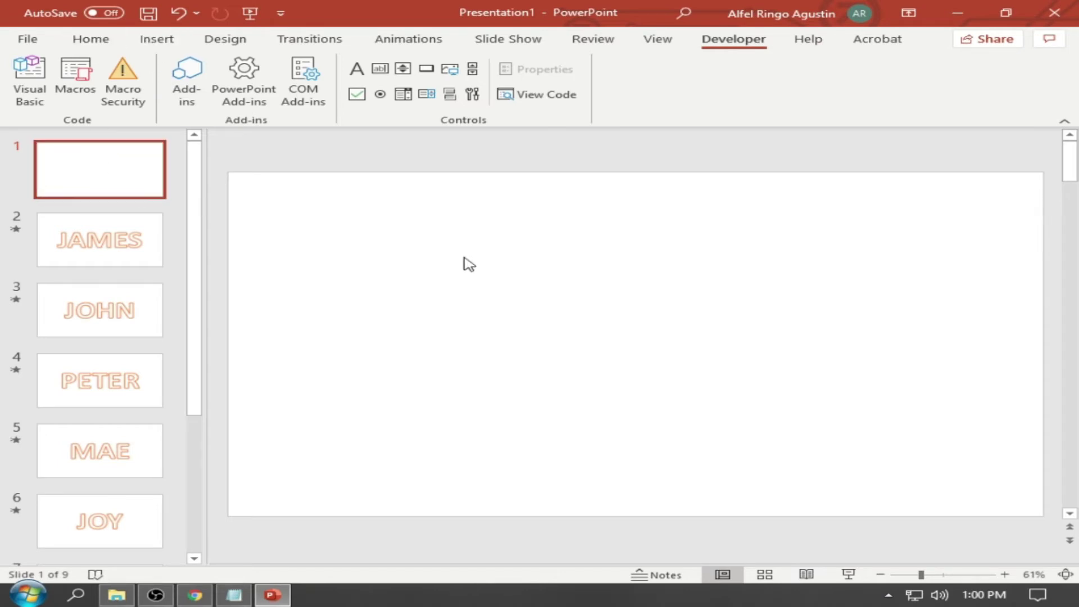
- Select slide 1 and pick the Go Forward or Next action button from the Shapes gallery
click(86, 44)
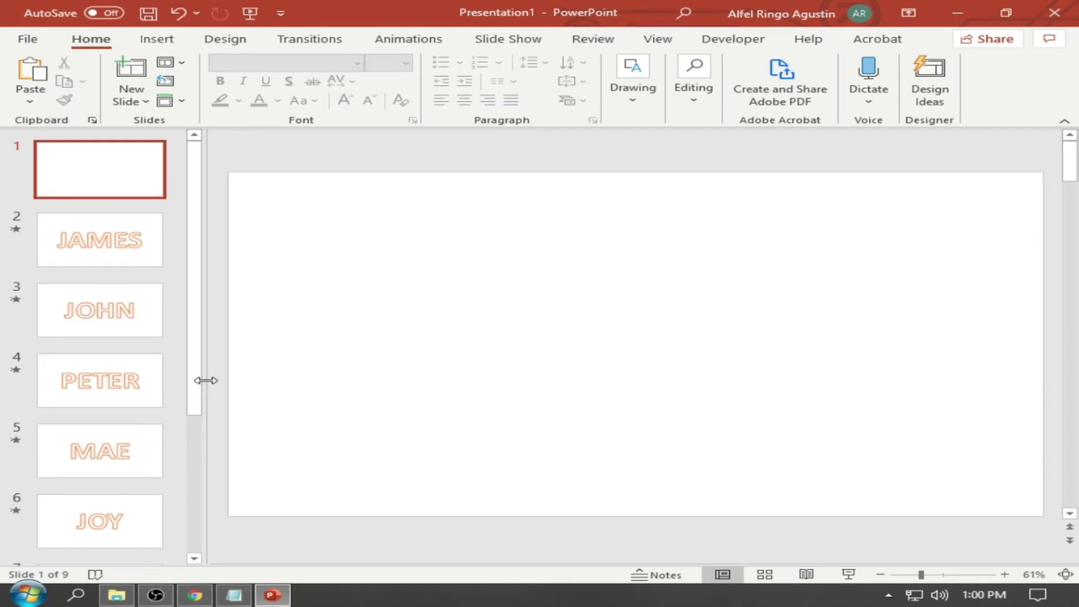
mouse_move(200, 385)
mouse_down()
mouse_move(203, 526)
mouse_move(189, 398)
mouse_move(189, 349)
mouse_move(197, 510)
mouse_move(197, 355)
mouse_up()
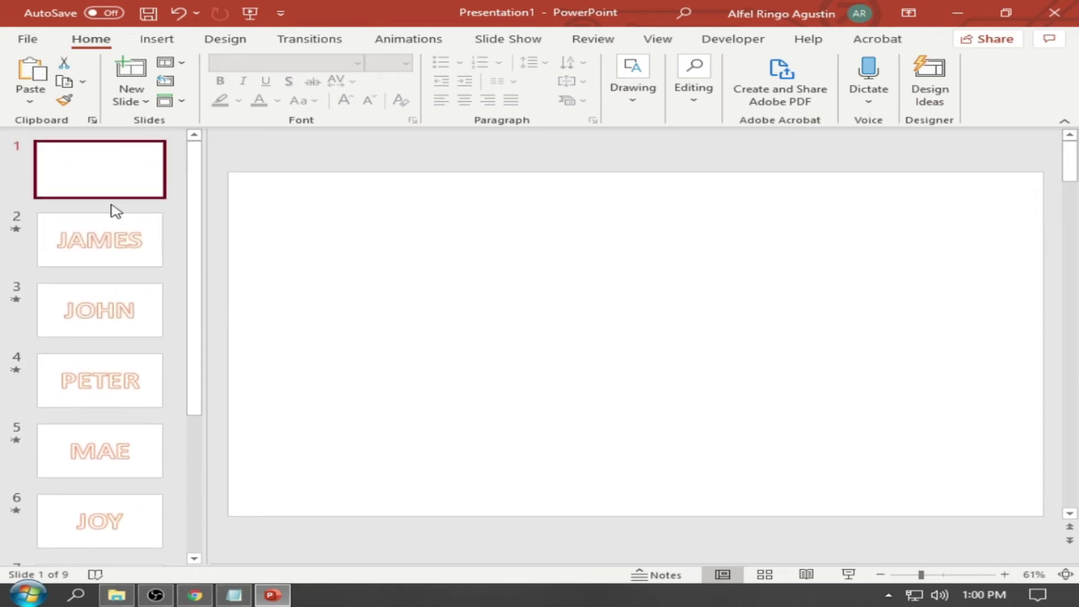
click(731, 298)
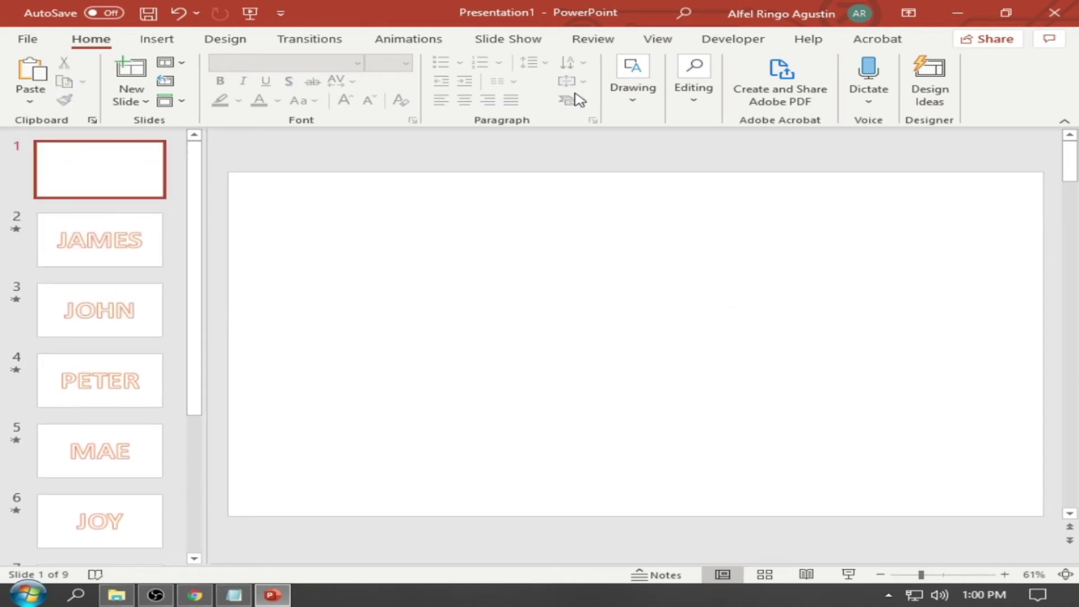
click(170, 41)
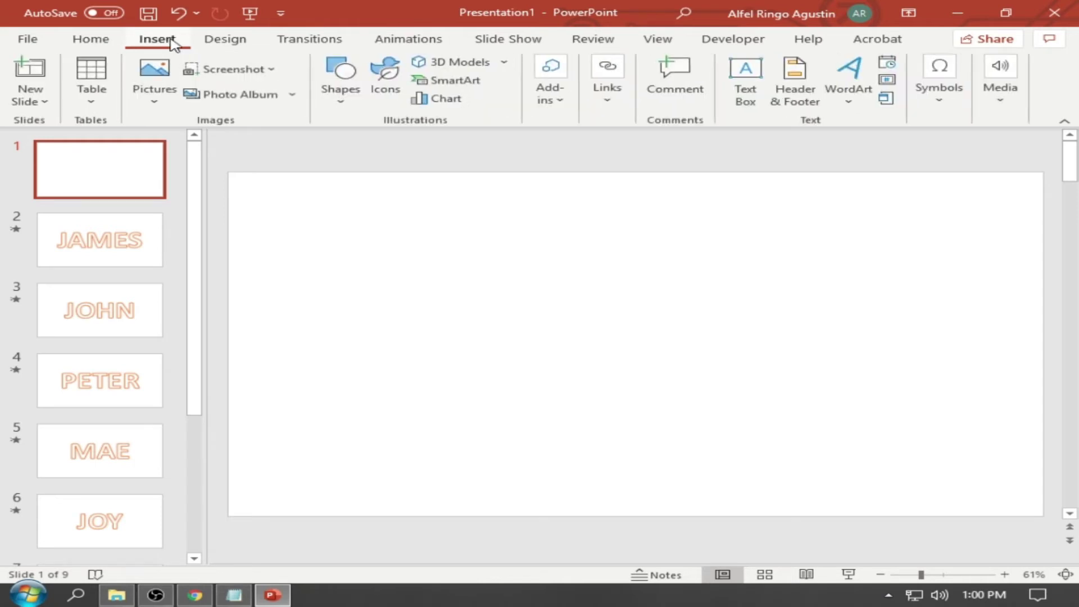
click(358, 107)
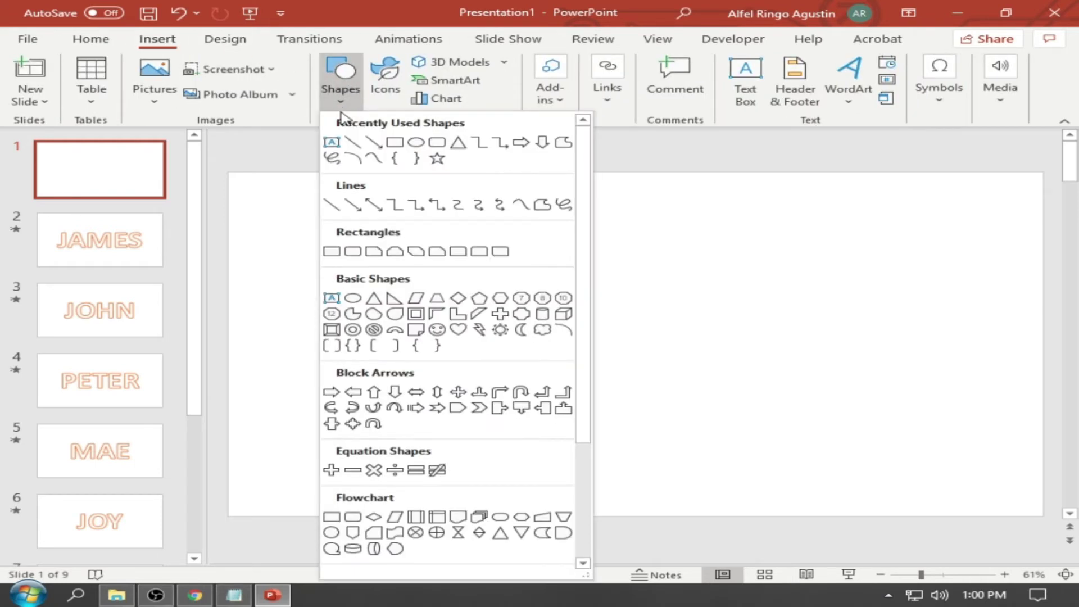
drag(583, 373, 592, 511)
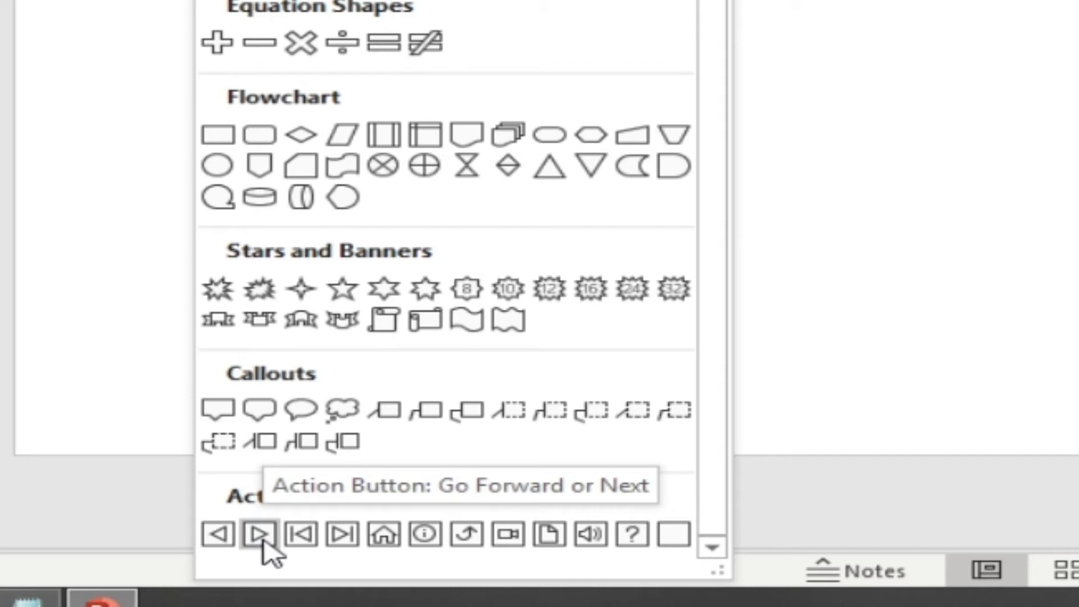
click(263, 541)
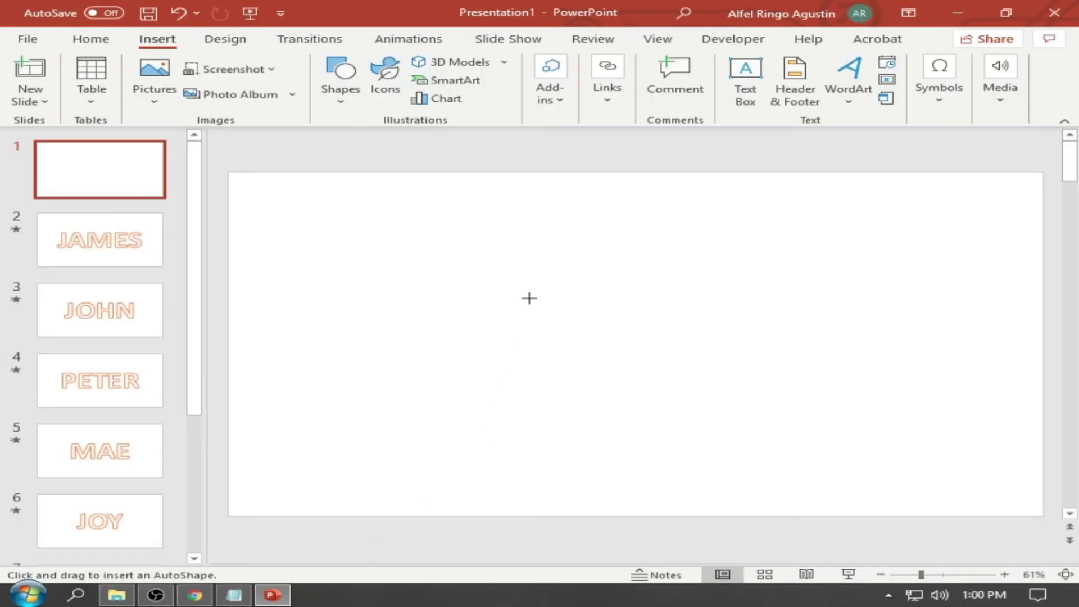
- Draw the action button near the slide centre and set it to run the RANDOM macro
drag(531, 270, 672, 374)
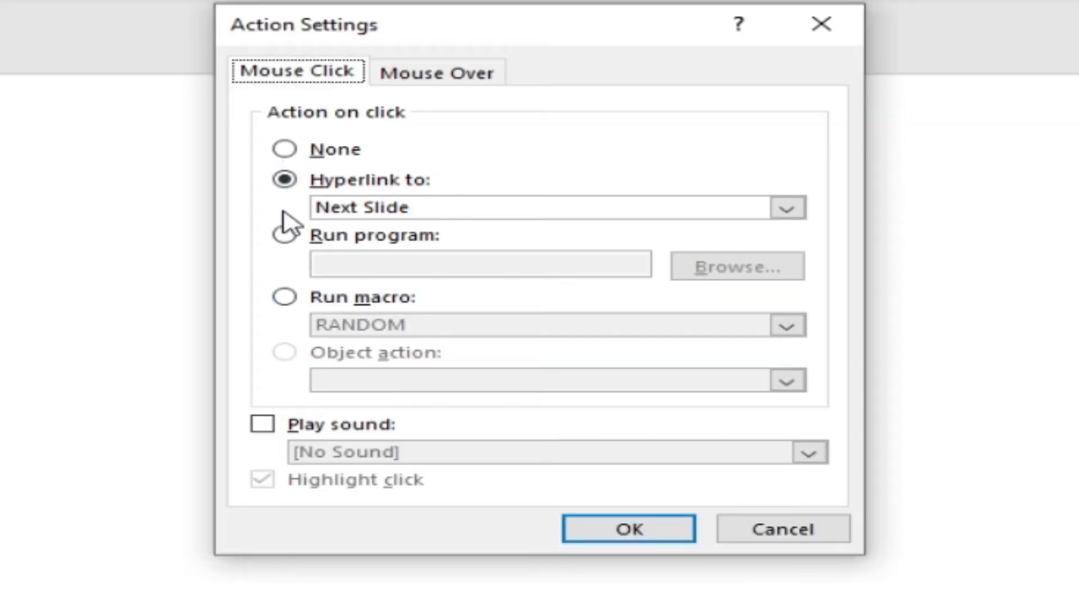
click(286, 298)
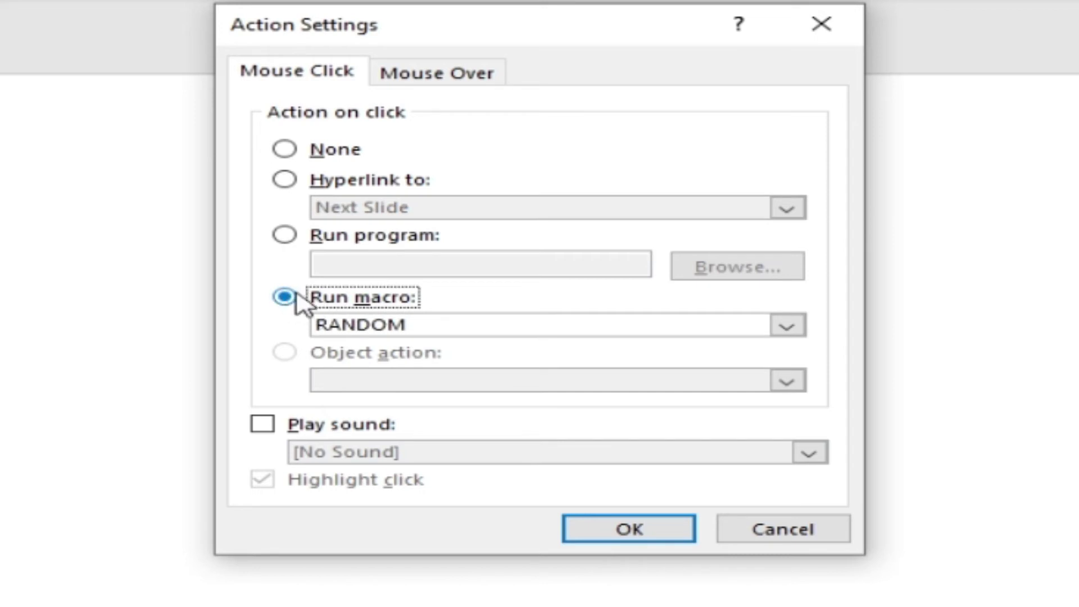
click(787, 326)
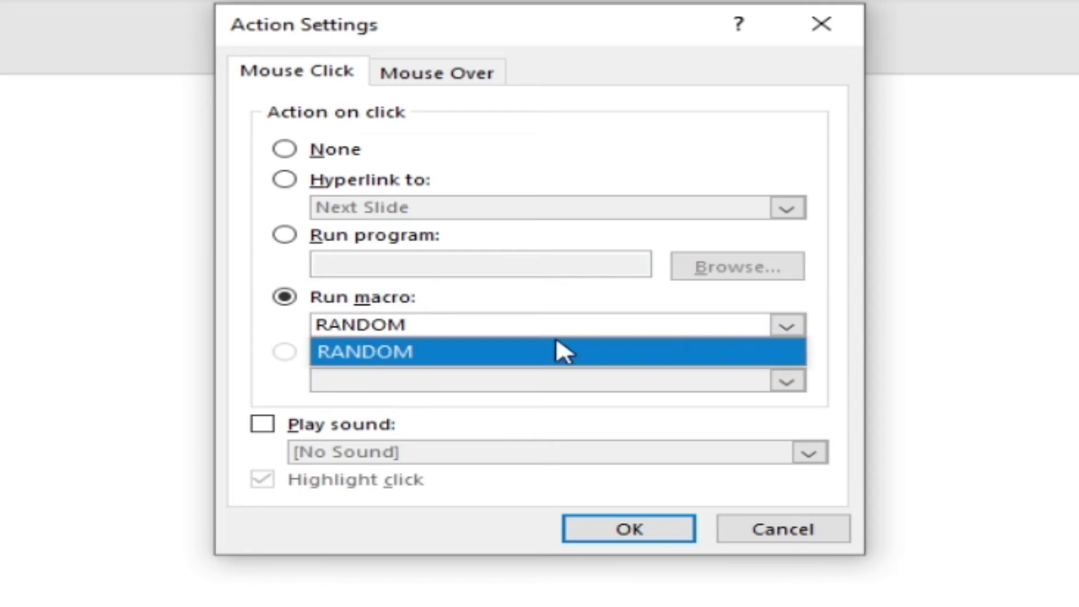
click(416, 360)
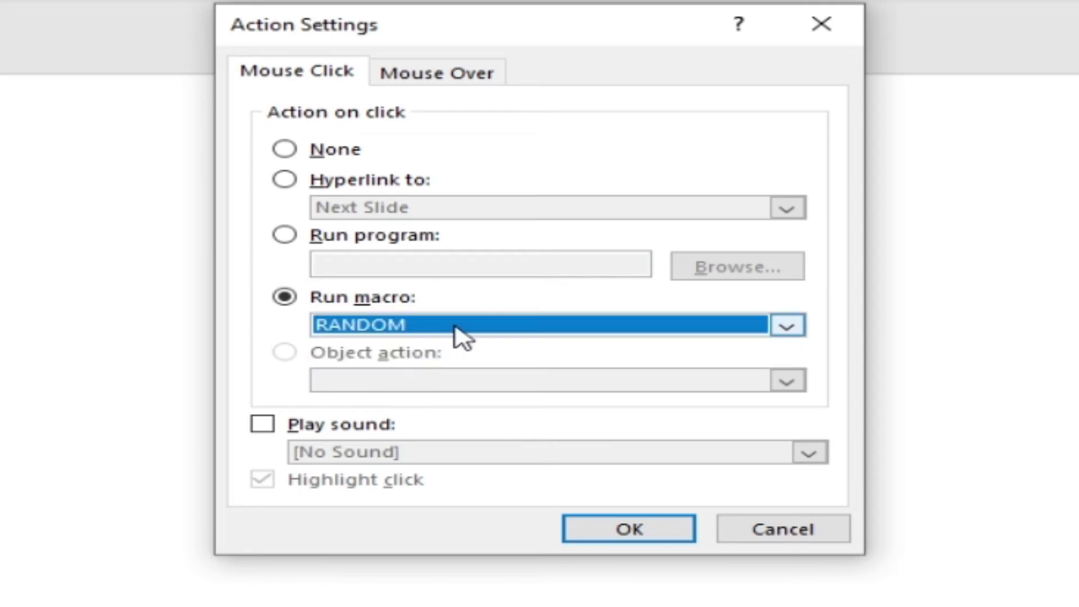
click(630, 537)
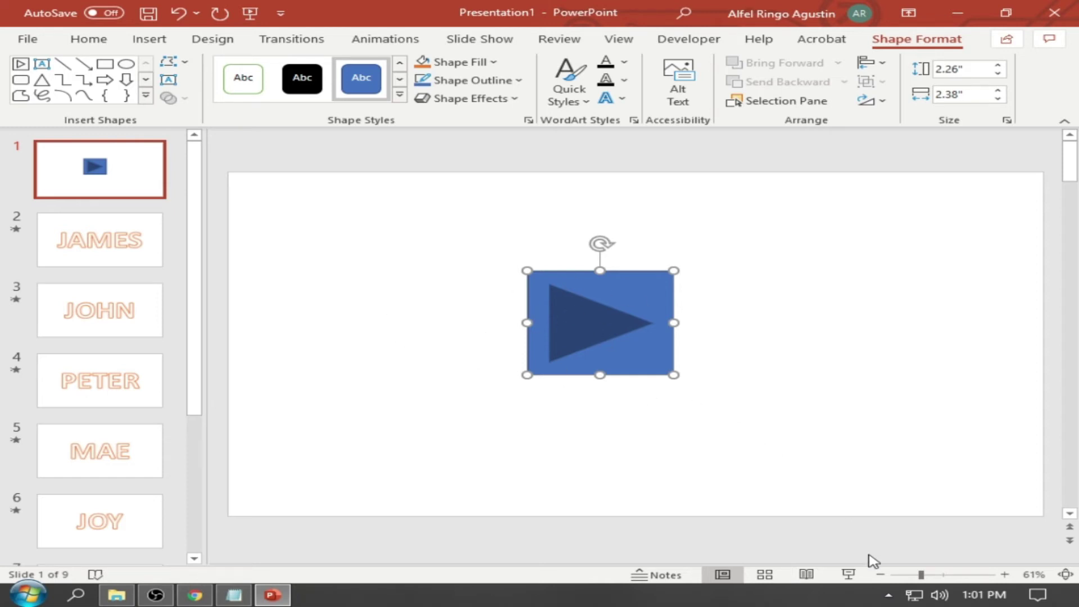
- Briefly start and exit the slide show, then nudge the play button right and down
click(849, 574)
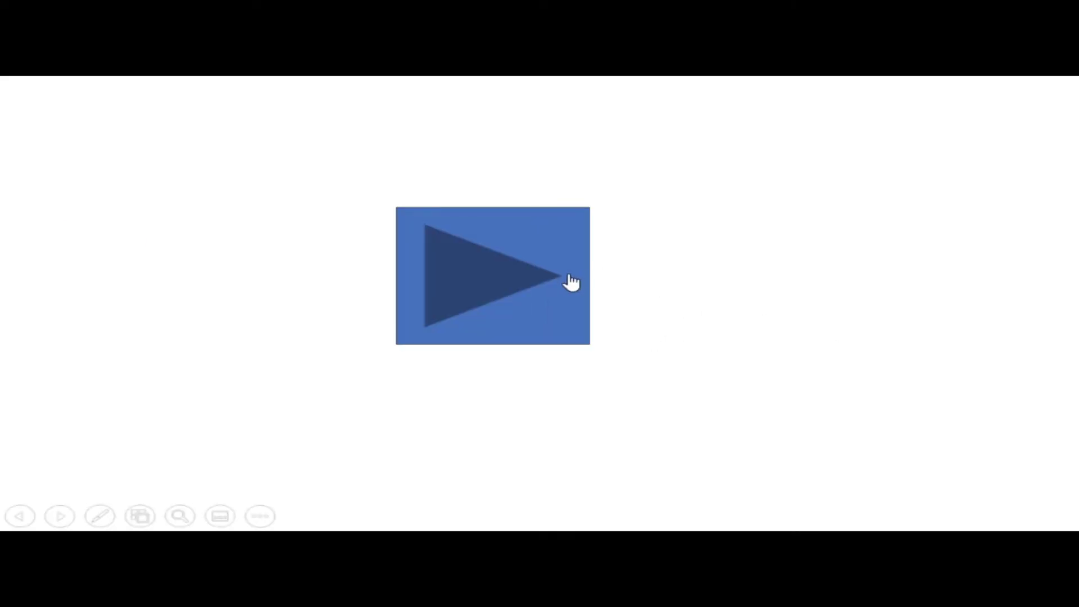
key(Escape)
drag(598, 303, 635, 328)
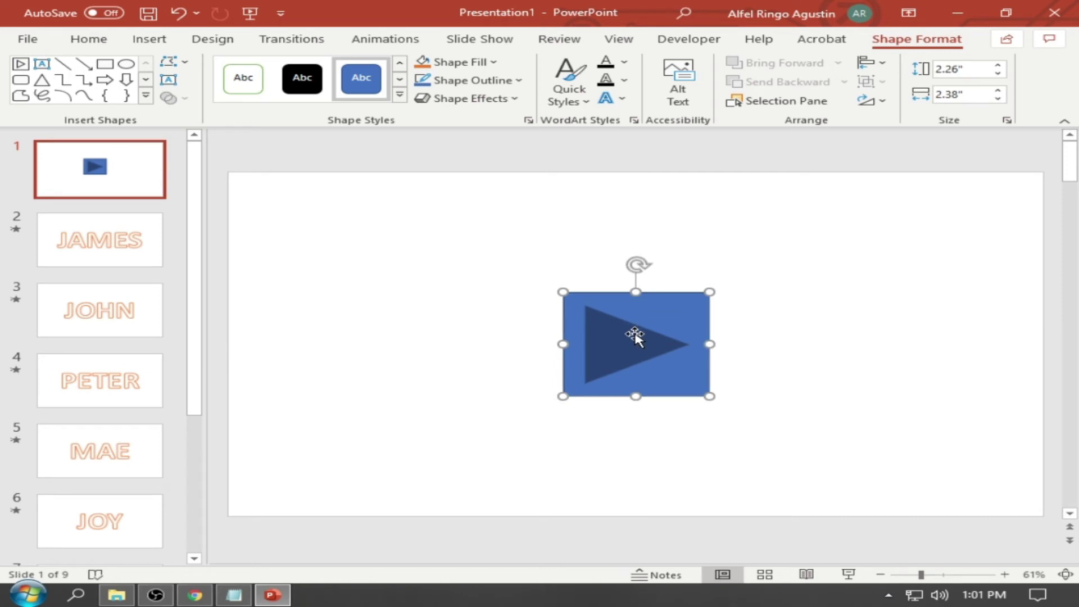
- Run the slide show and press the play button three times to reach random name slides
click(849, 574)
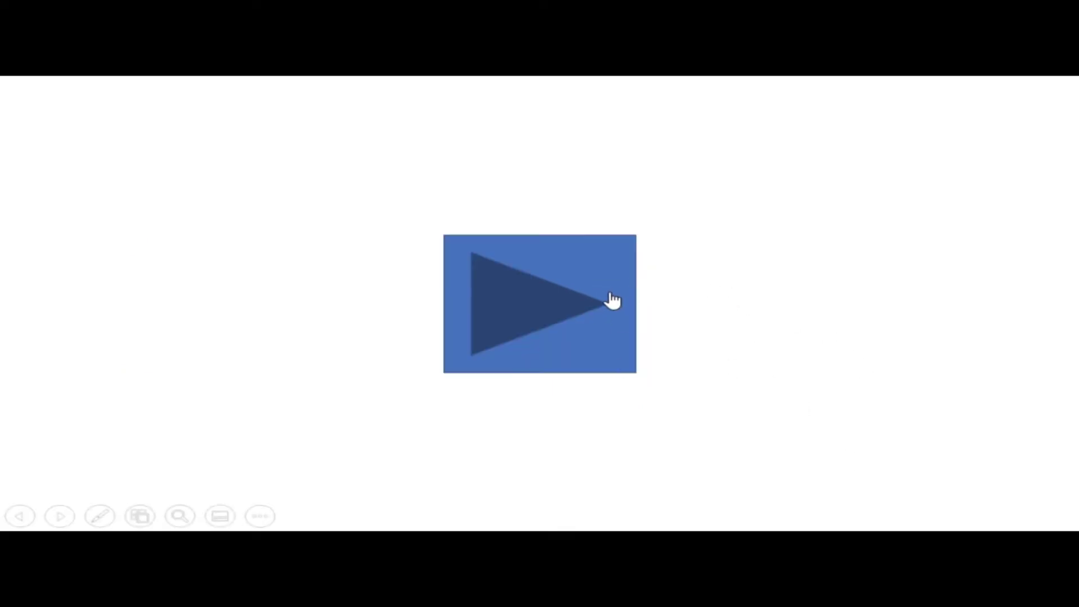
click(583, 306)
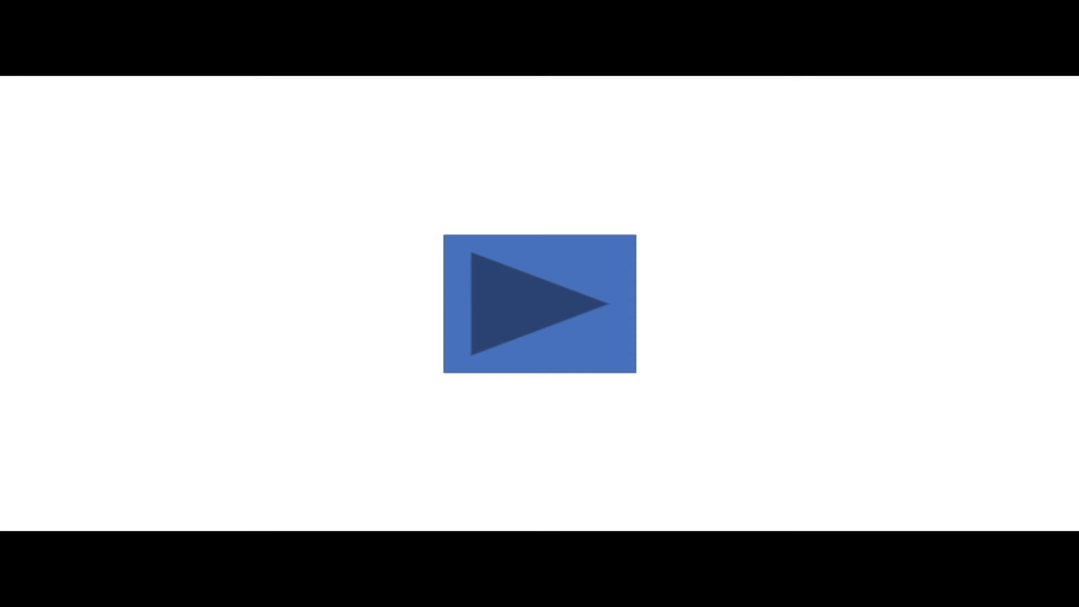
click(515, 312)
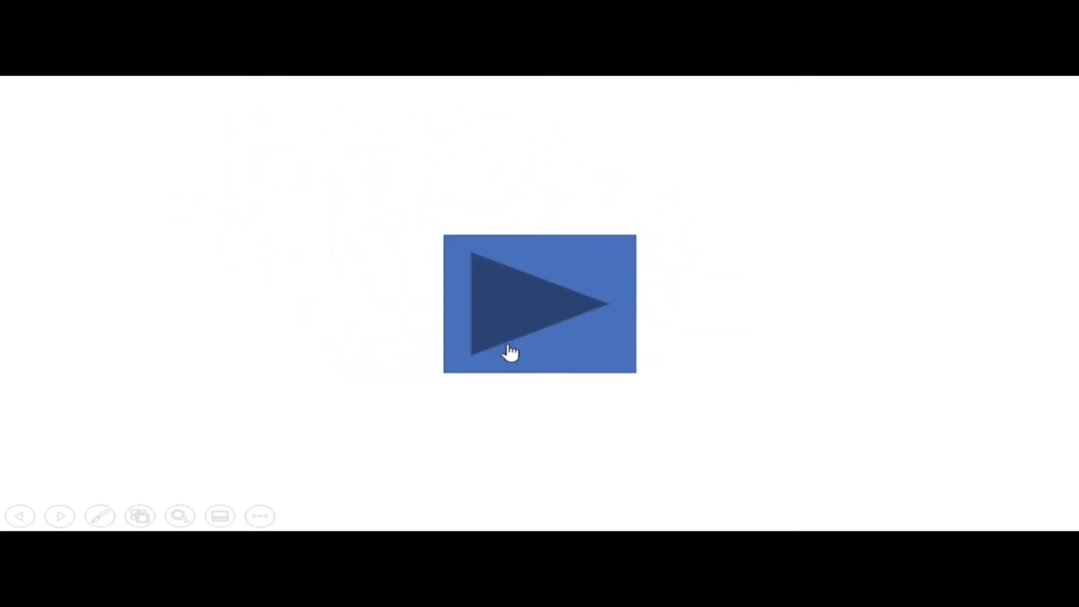
click(511, 352)
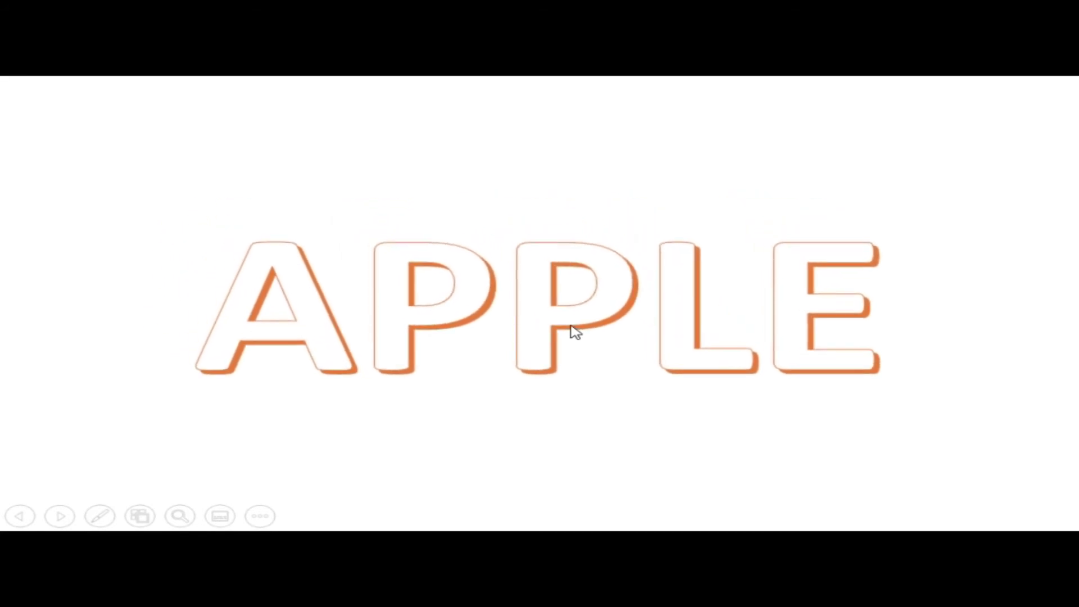
key(Escape)
- Review the name slides PETER, JAMES and JOHN, then return to slide 1
scroll(162, 324, up, 3)
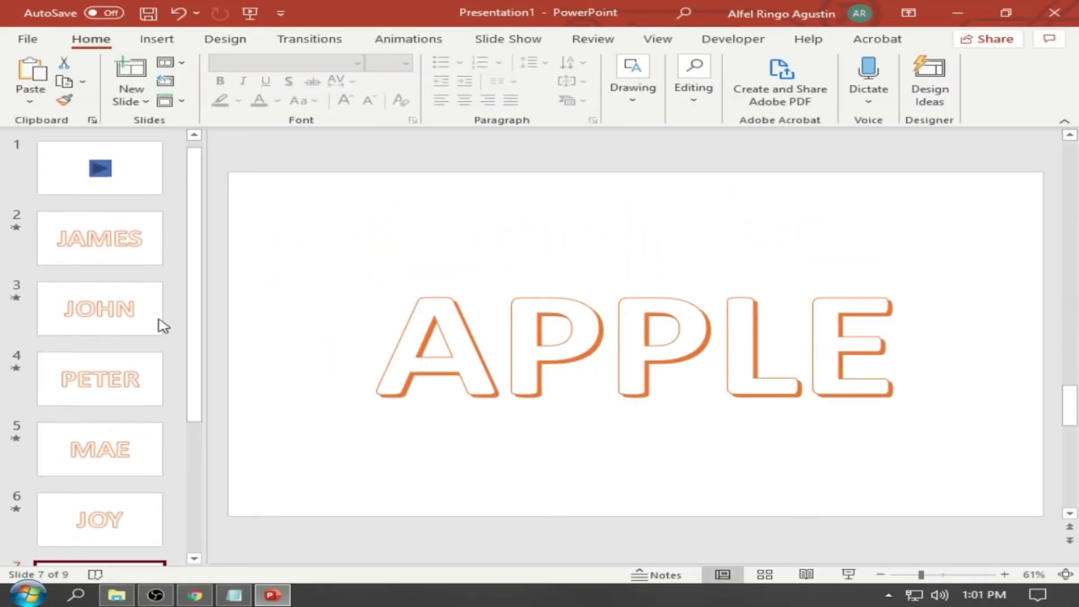
scroll(161, 402, down, 2)
scroll(162, 405, down, 2)
scroll(162, 421, down, 2)
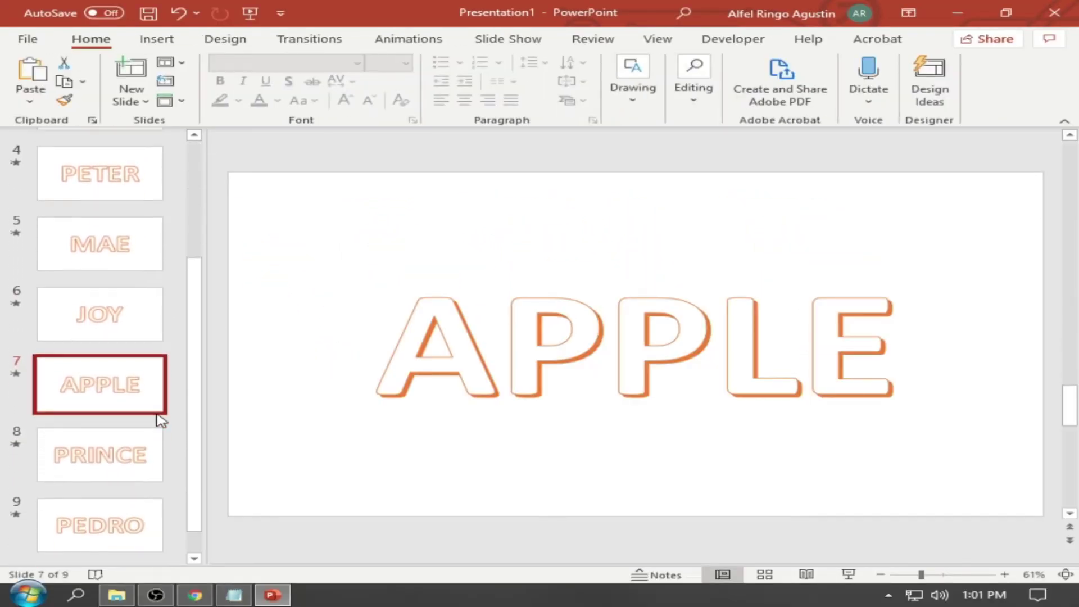
scroll(157, 414, up, 2)
scroll(157, 414, up, 2)
scroll(157, 414, up, 1)
click(156, 400)
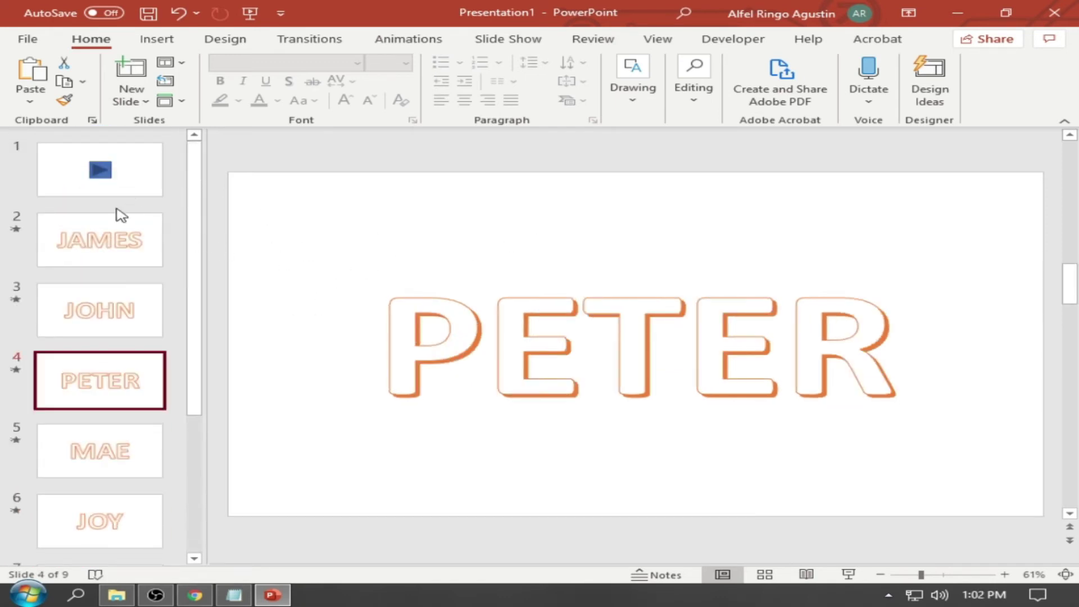
click(116, 238)
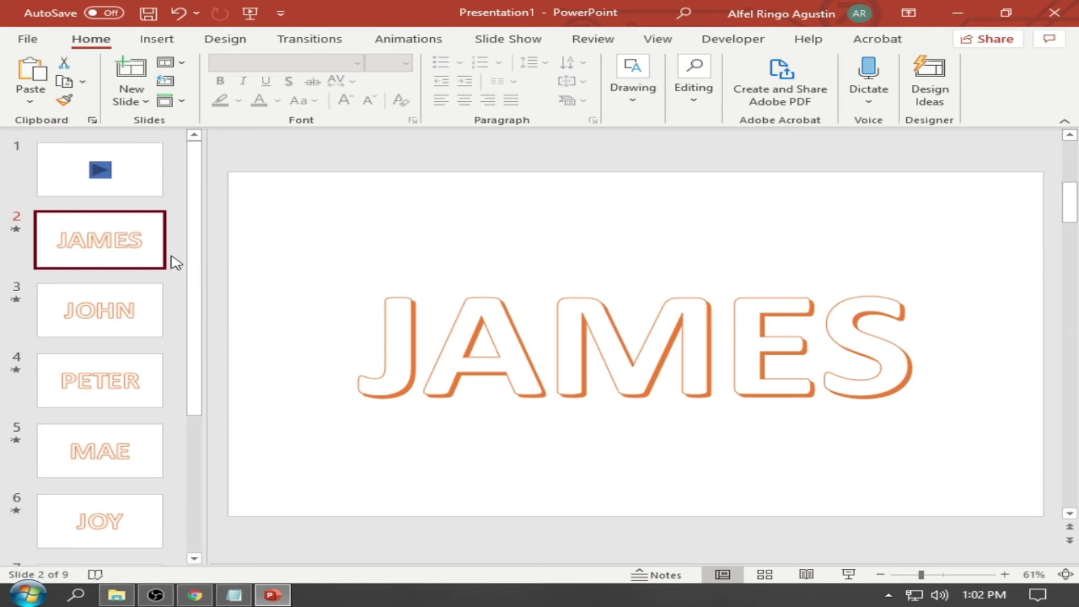
click(146, 316)
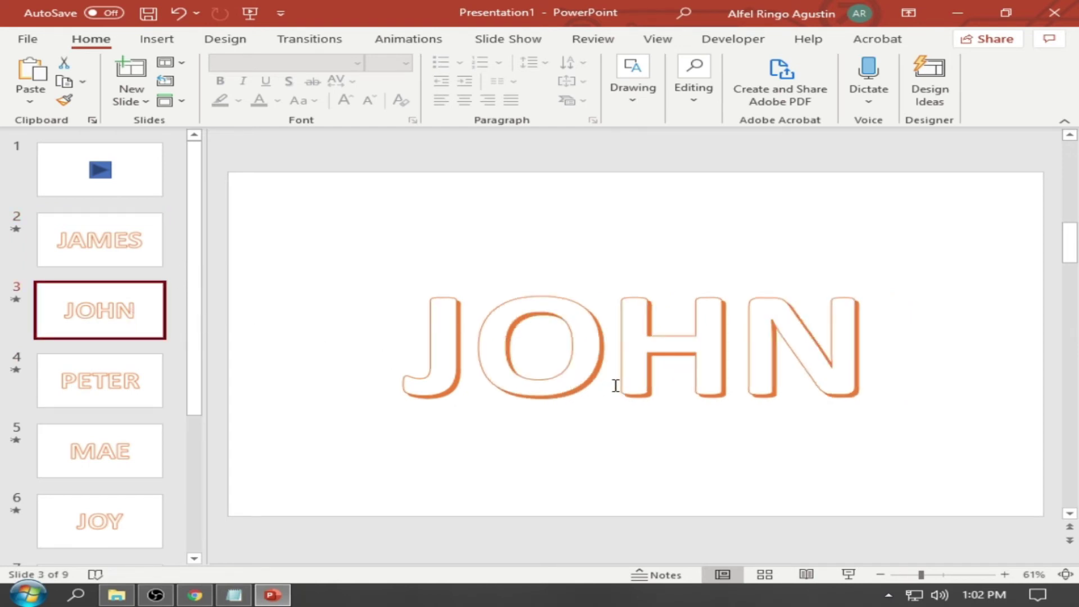
click(136, 179)
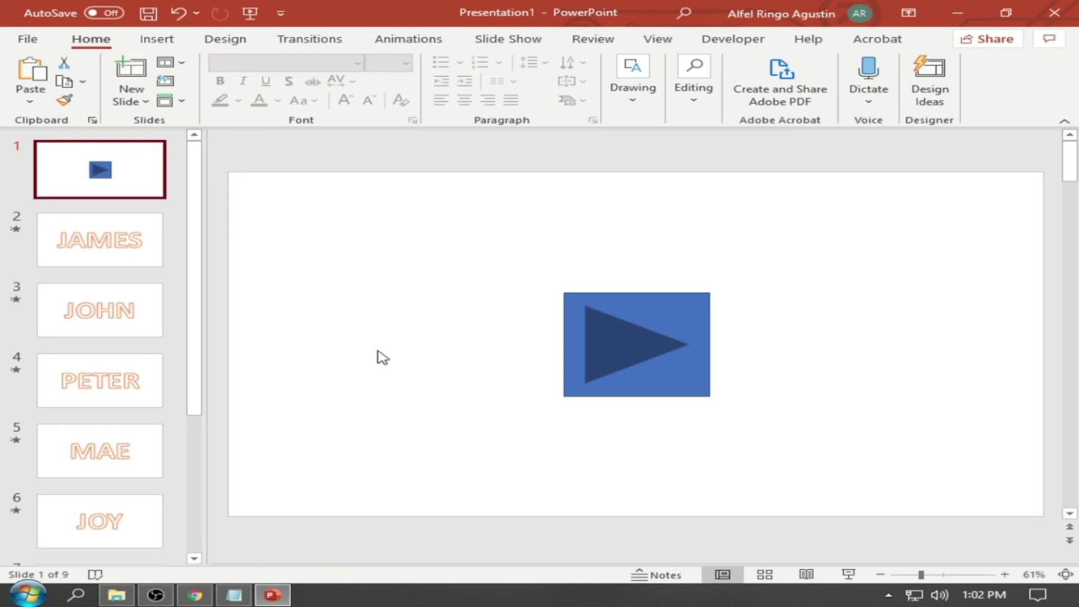
- Run the show from slide 1, jump to PETER and back, then select the play button
click(848, 574)
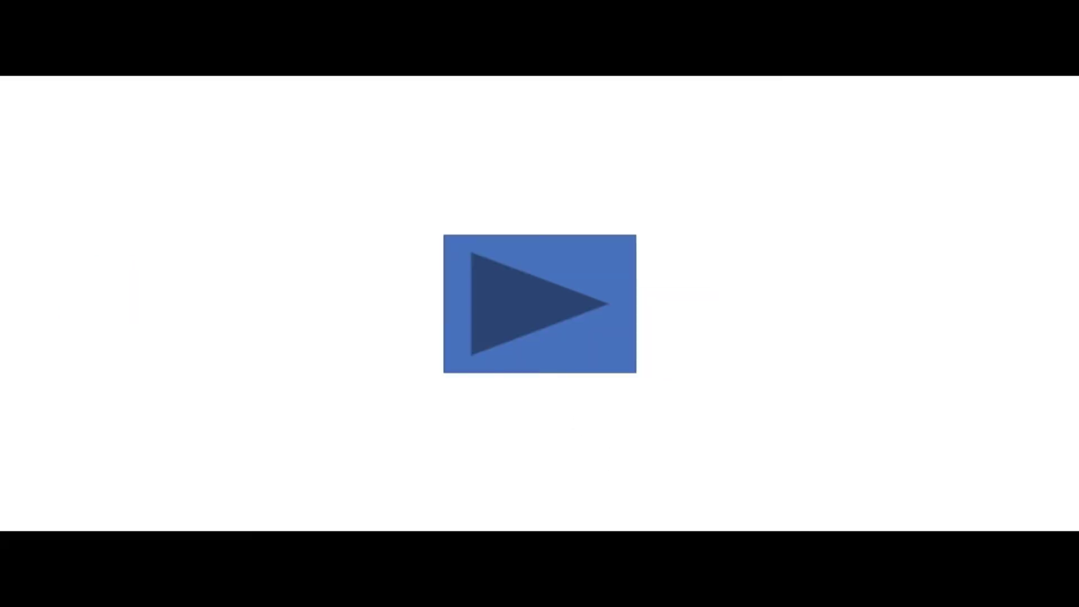
click(556, 308)
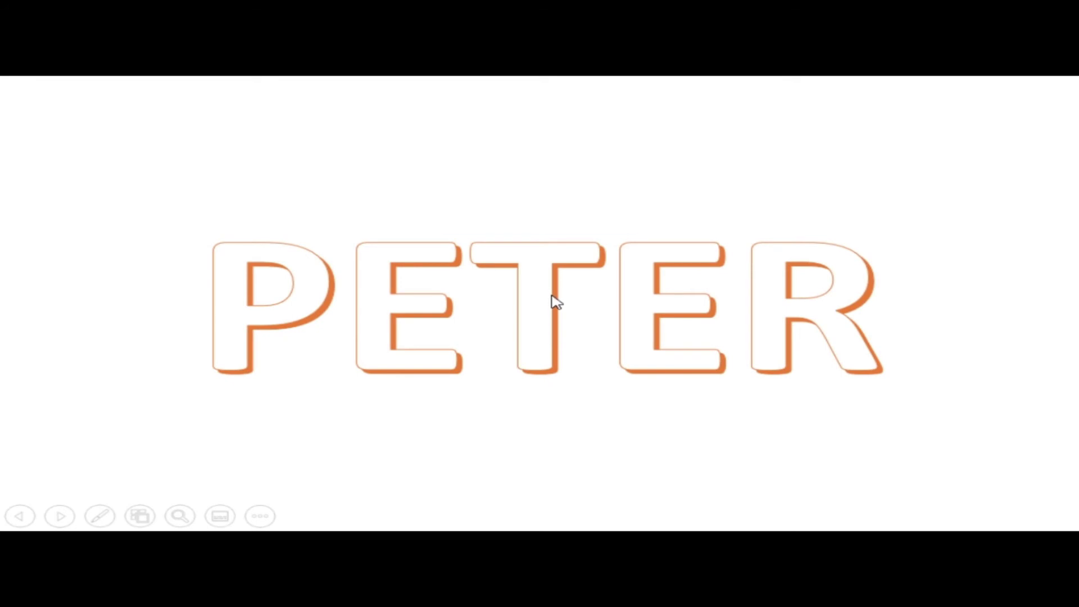
click(556, 303)
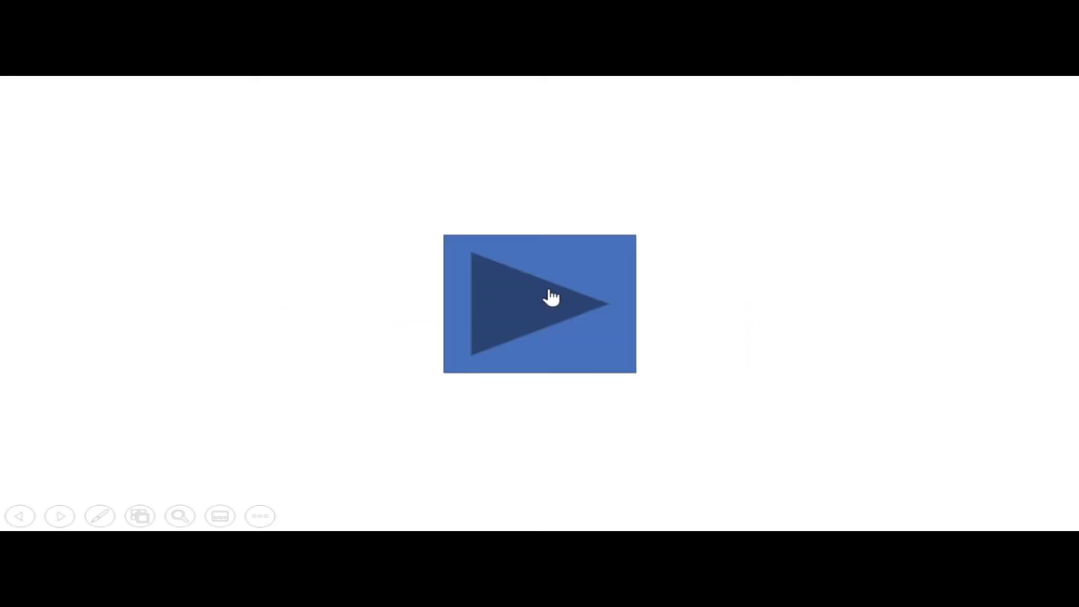
key(Escape)
click(666, 345)
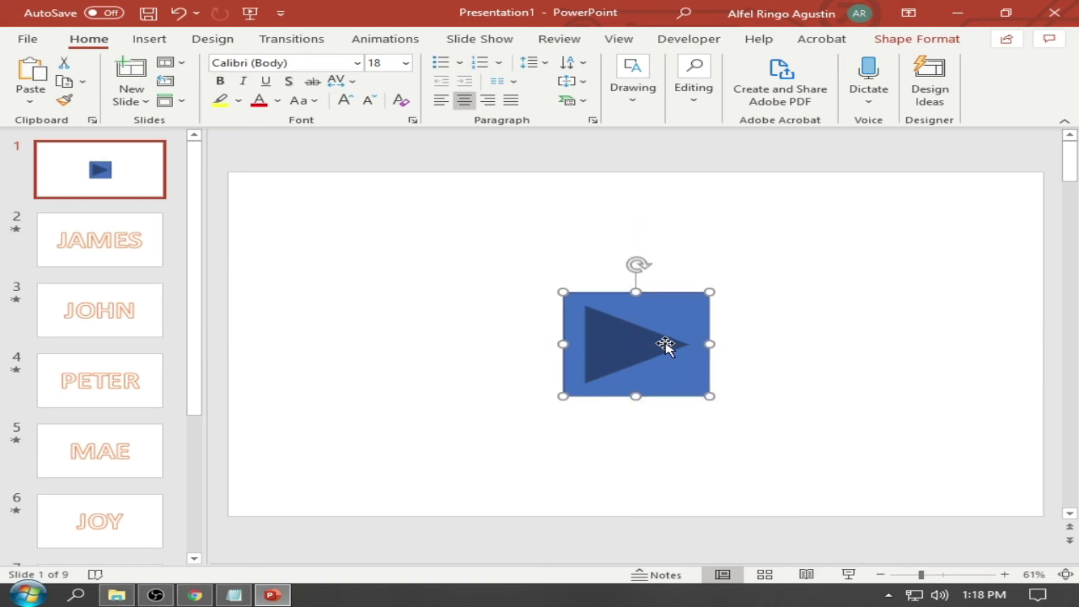
- Replace the Google Images query with 'PLAY GIF PNG' and run the search
click(194, 594)
scroll(466, 344, up, 5)
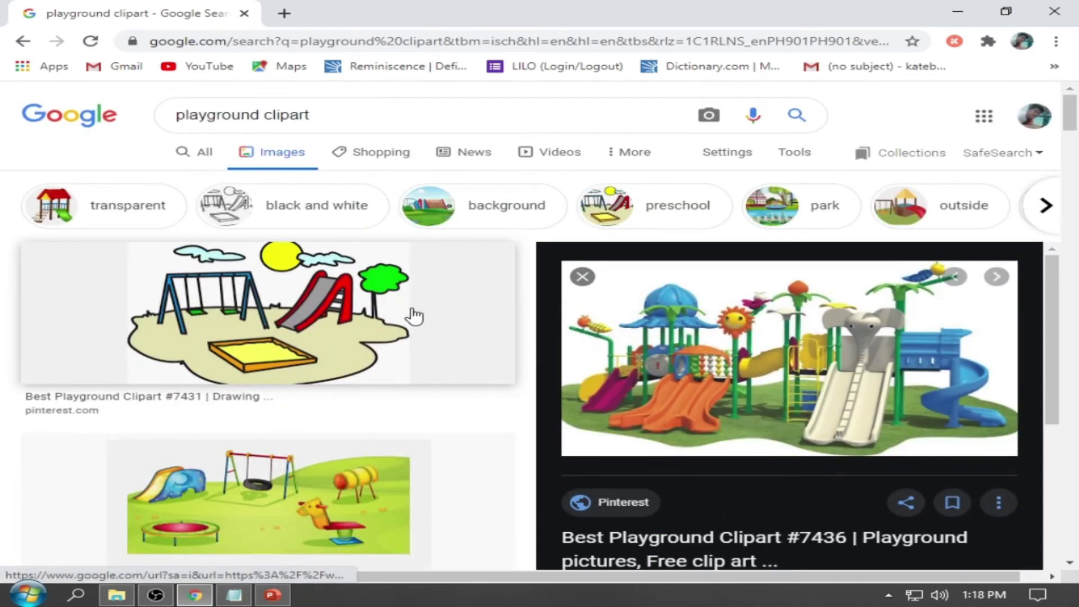
click(342, 118)
drag(373, 108, 134, 138)
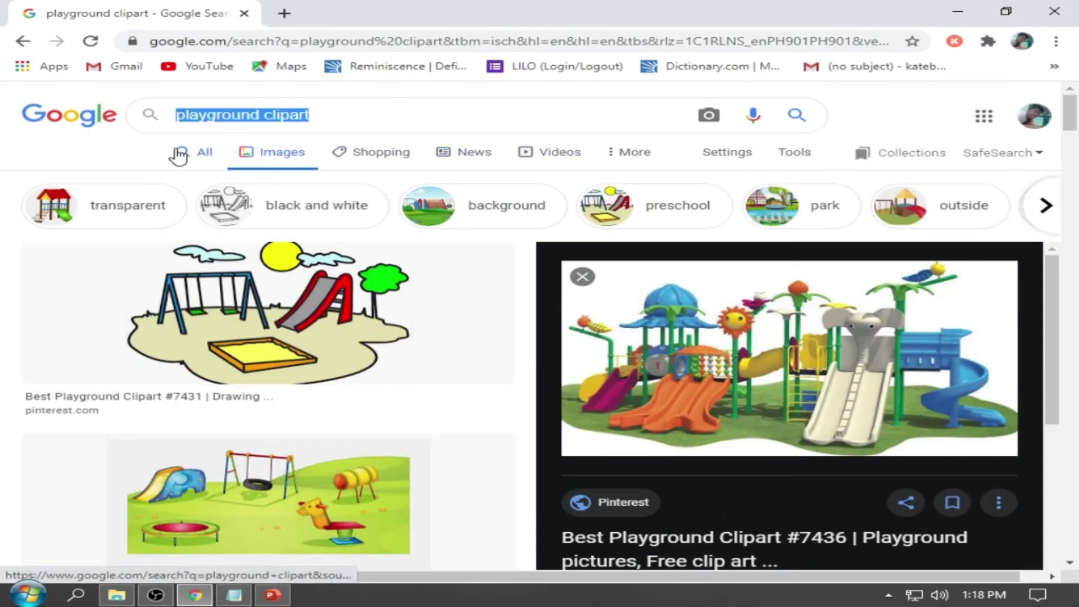
text(PLAY )
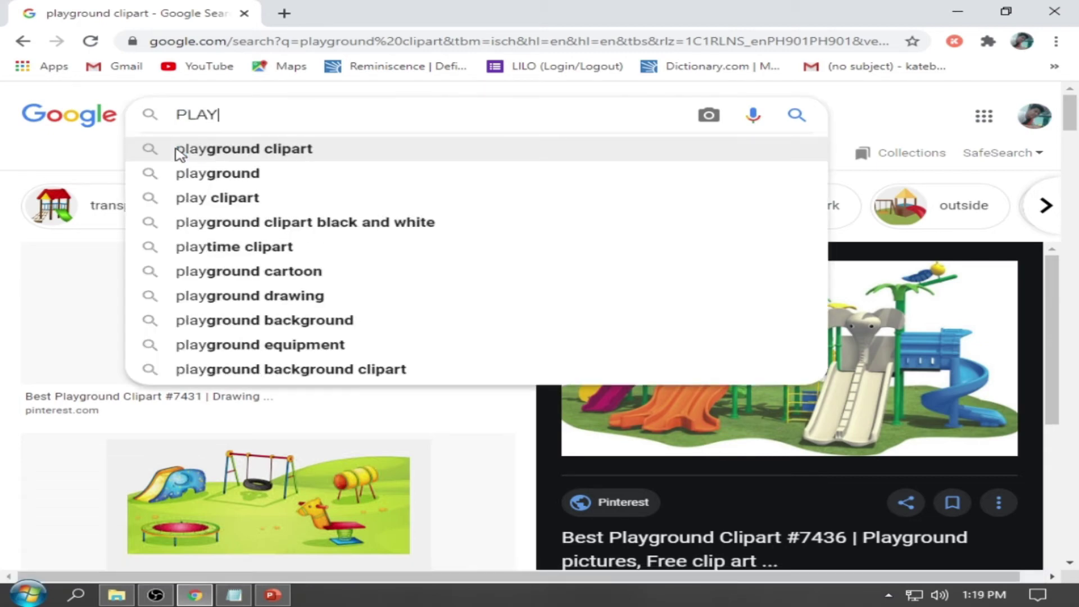
text(GI)
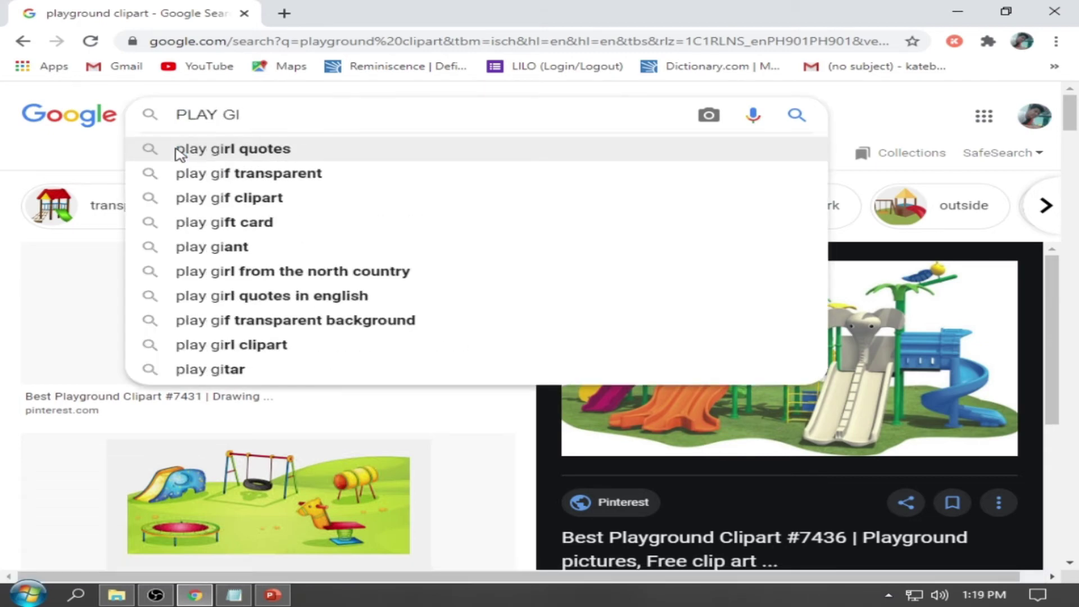
text(F PNG)
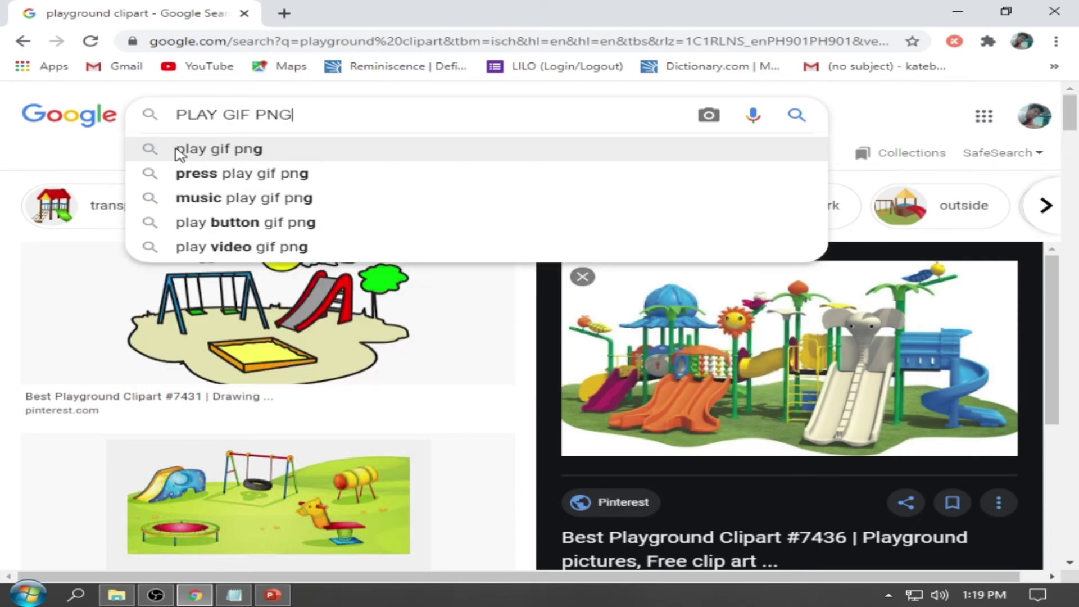
key(Return)
- Copy the running Mario GIF from the results and return to PowerPoint
scroll(795, 325, up, 3)
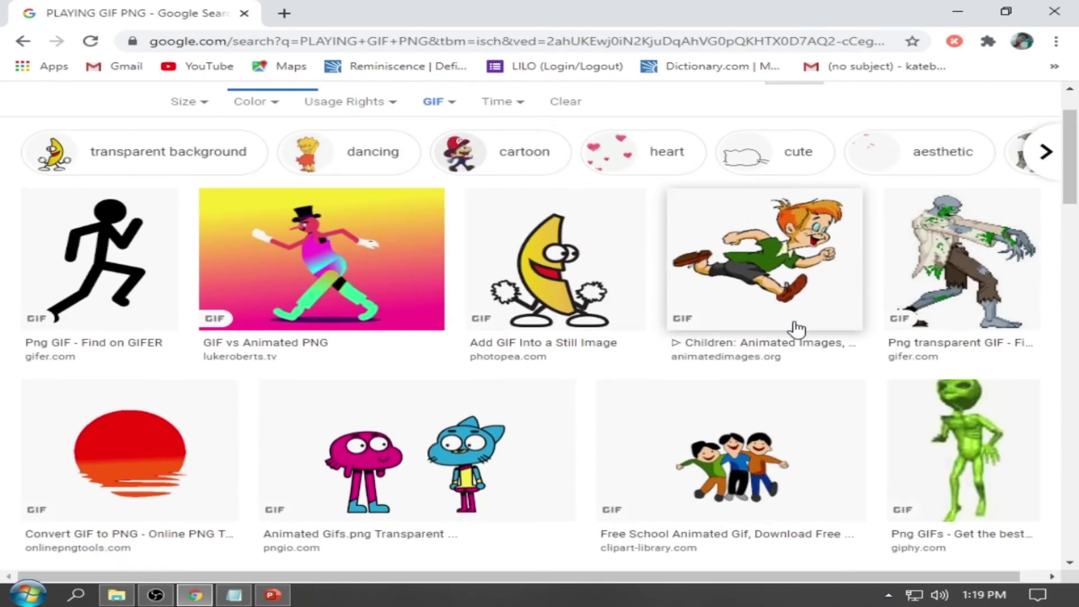
scroll(797, 329, down, 5)
scroll(797, 329, down, 4)
scroll(797, 329, down, 4)
scroll(797, 331, down, 4)
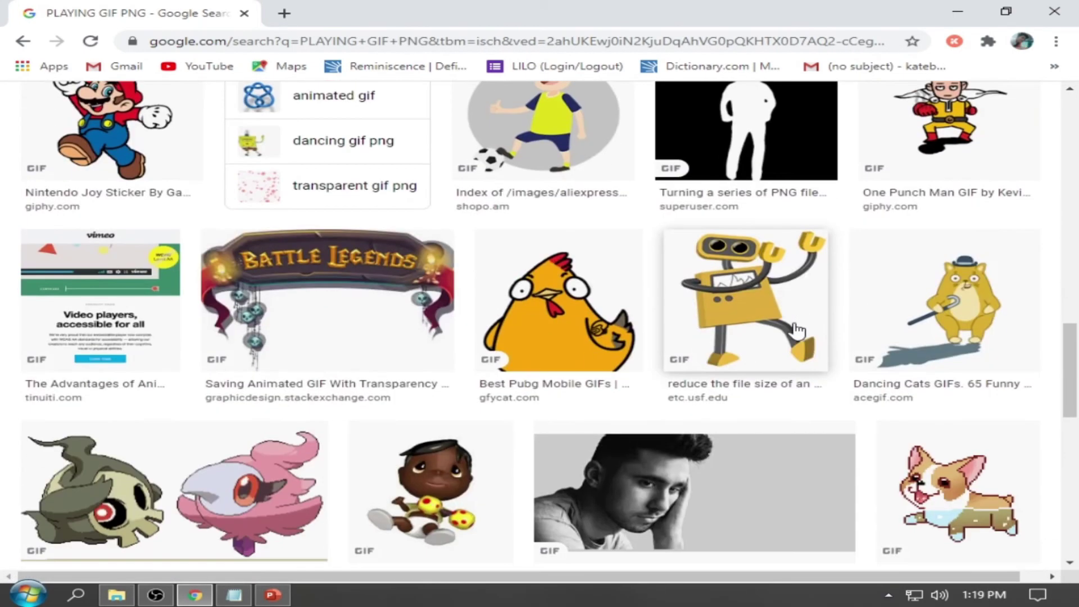
scroll(797, 331, up, 3)
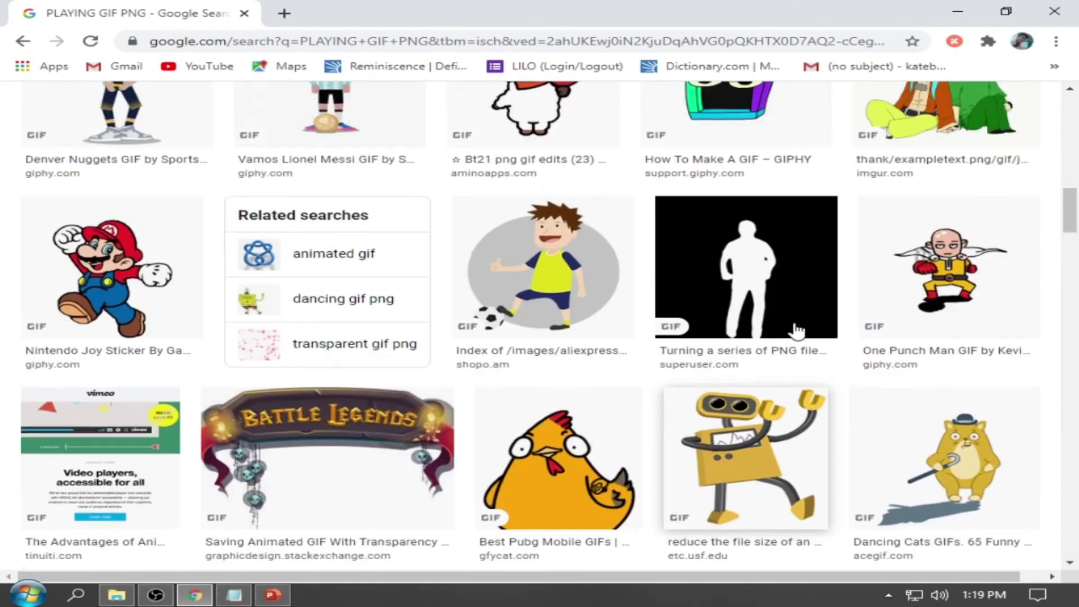
click(142, 270)
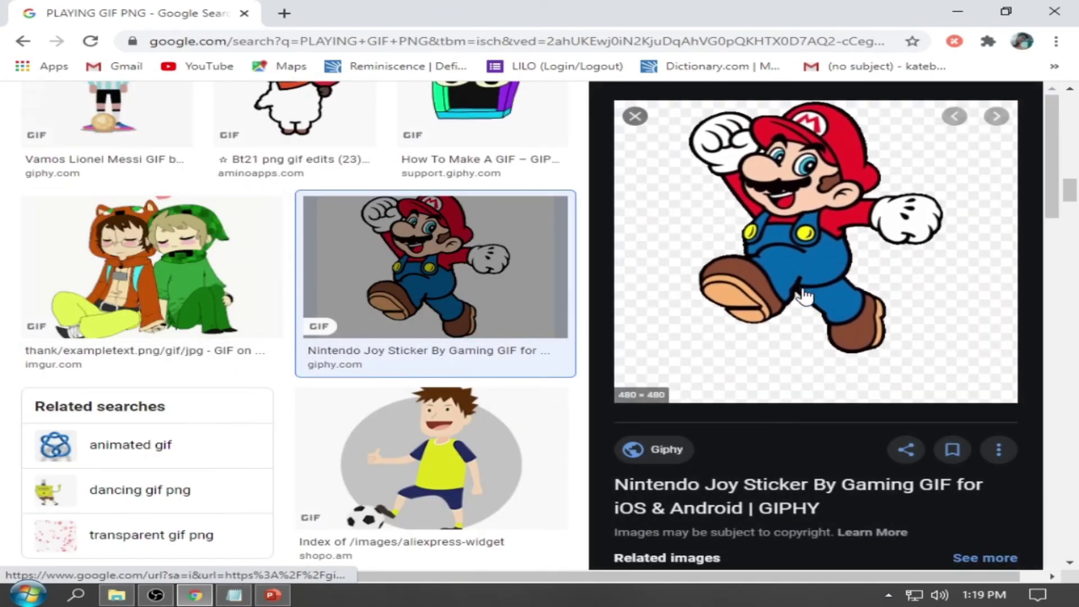
right_click(821, 274)
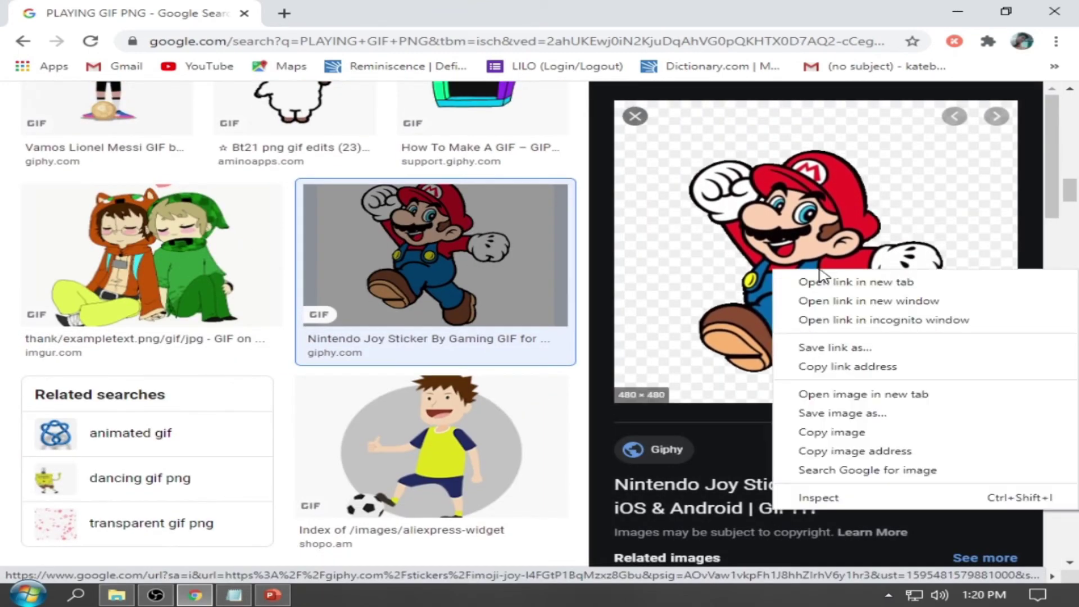
click(865, 430)
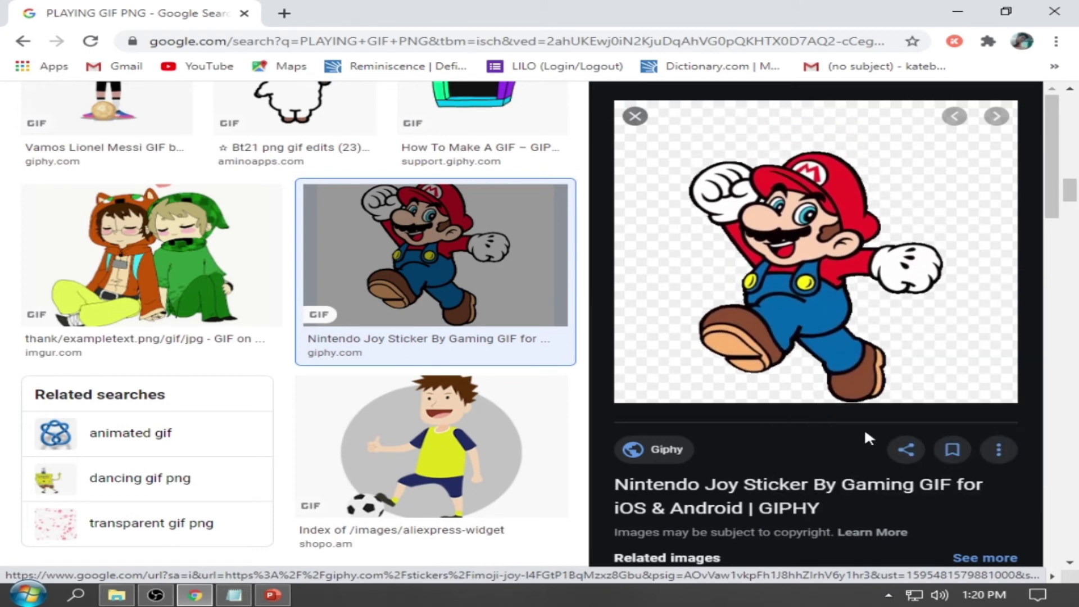
key(alt+Tab)
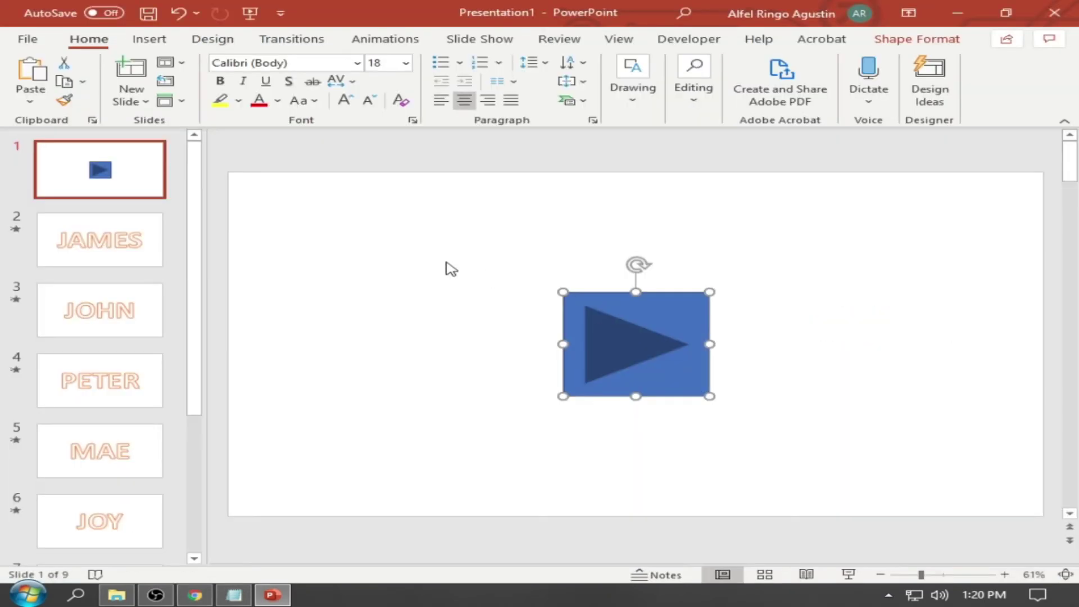
- Paste the copied Mario GIF onto slide 1
click(439, 241)
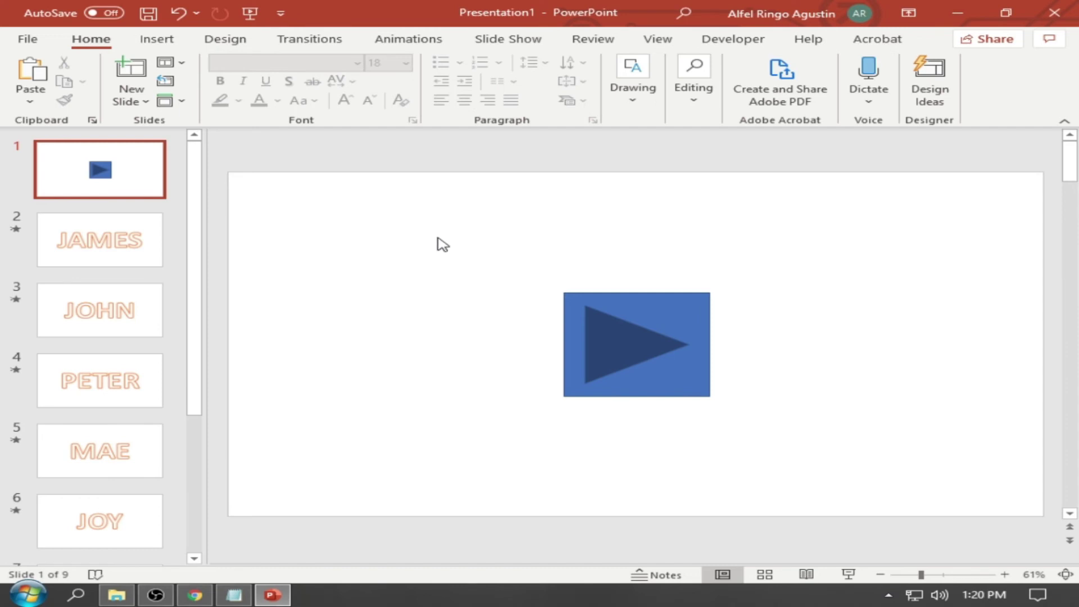
right_click(405, 241)
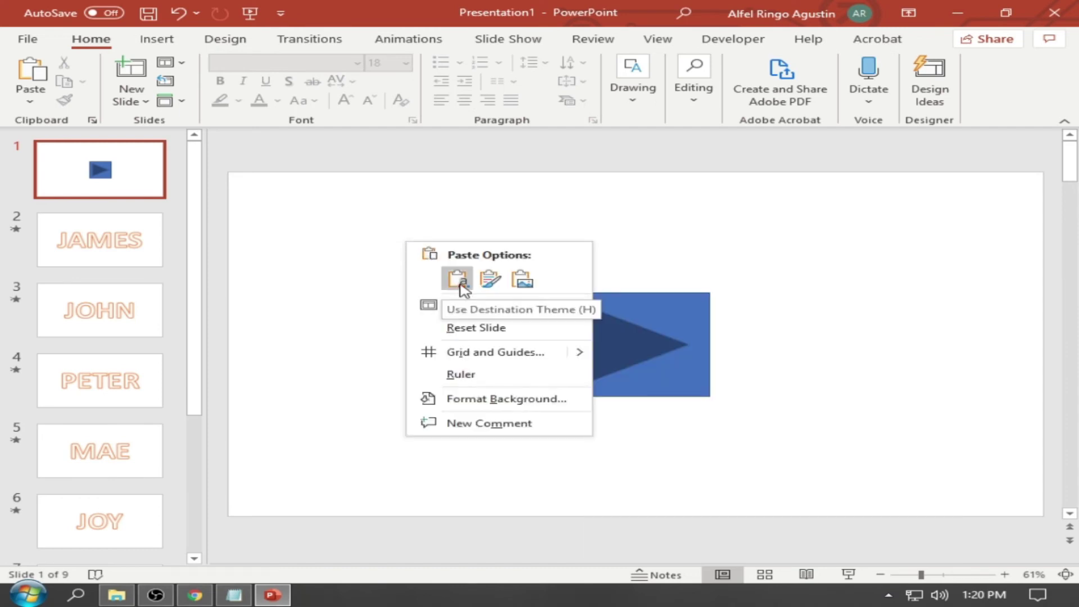
click(487, 280)
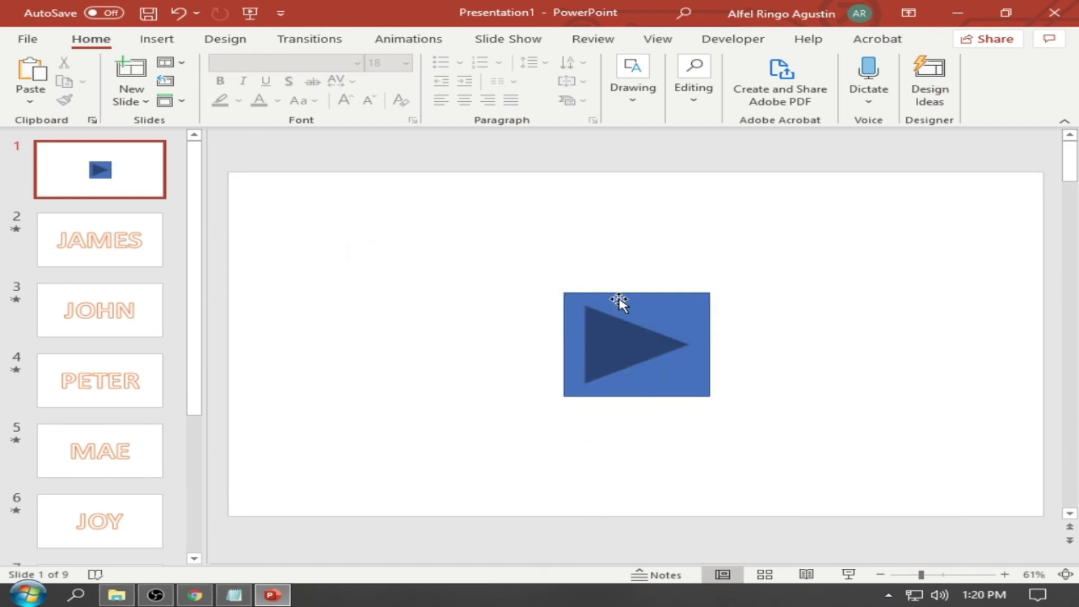
right_click(356, 229)
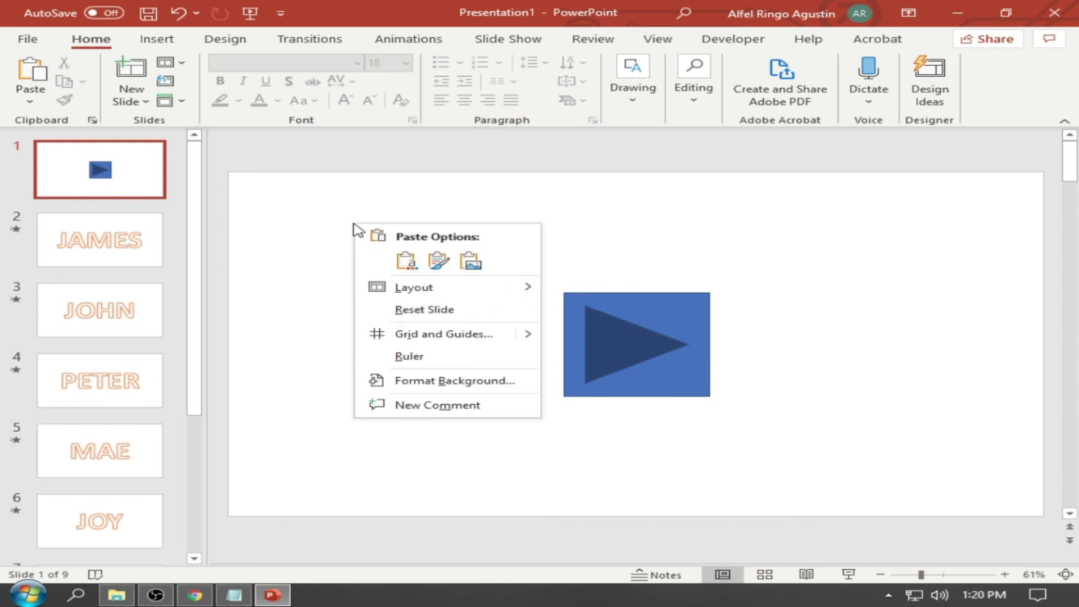
click(406, 259)
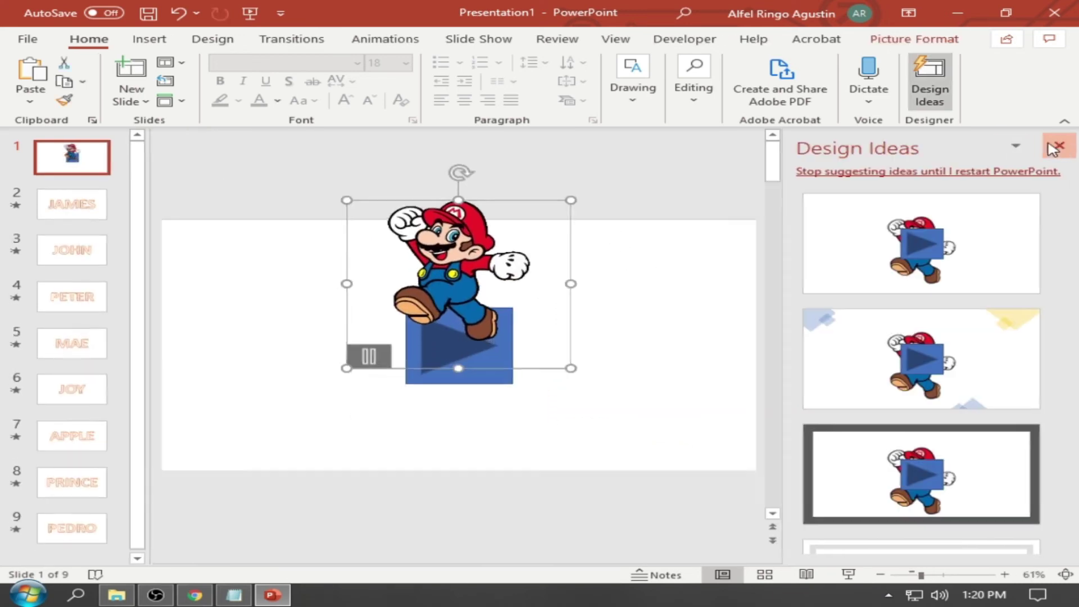
click(1053, 148)
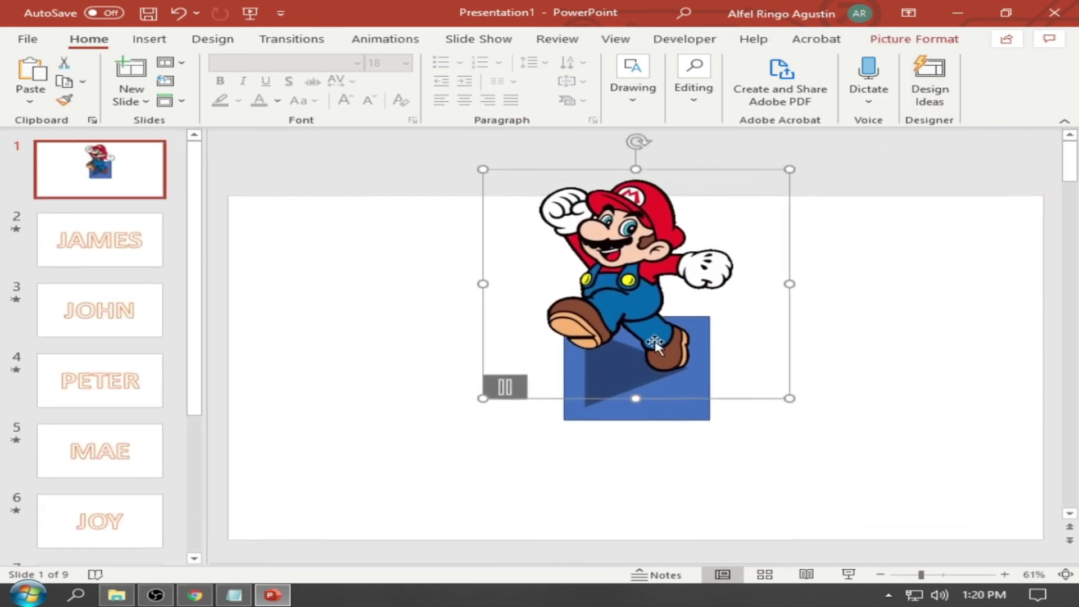
- Move the play button below Mario, shrink it, and raise Mario above it
click(678, 453)
click(655, 393)
drag(655, 387, 652, 486)
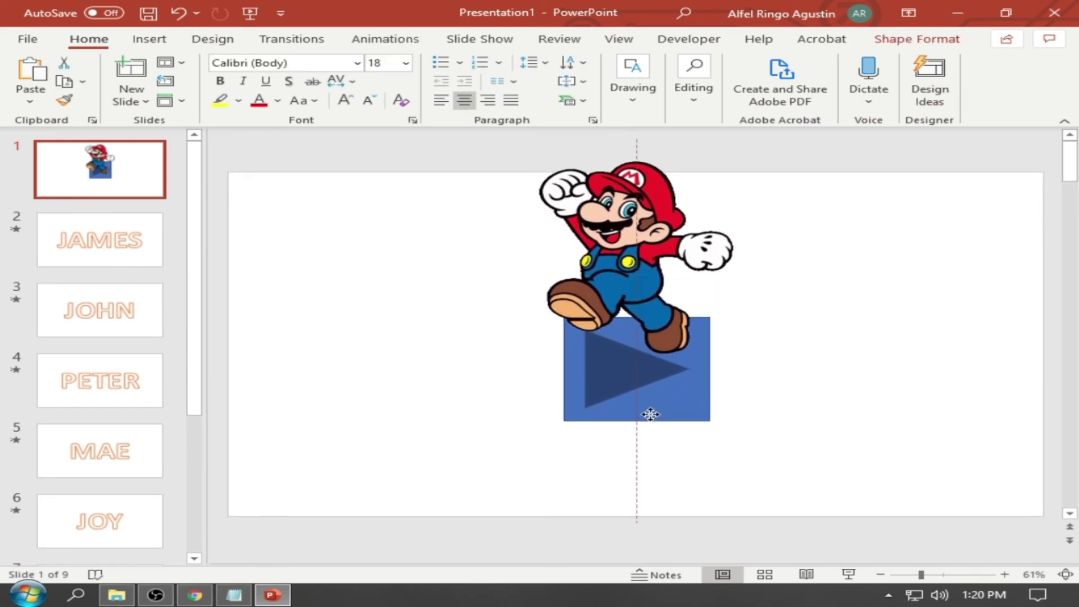
mouse_move(714, 389)
mouse_down()
mouse_move(668, 449)
mouse_move(641, 459)
mouse_move(648, 451)
mouse_up()
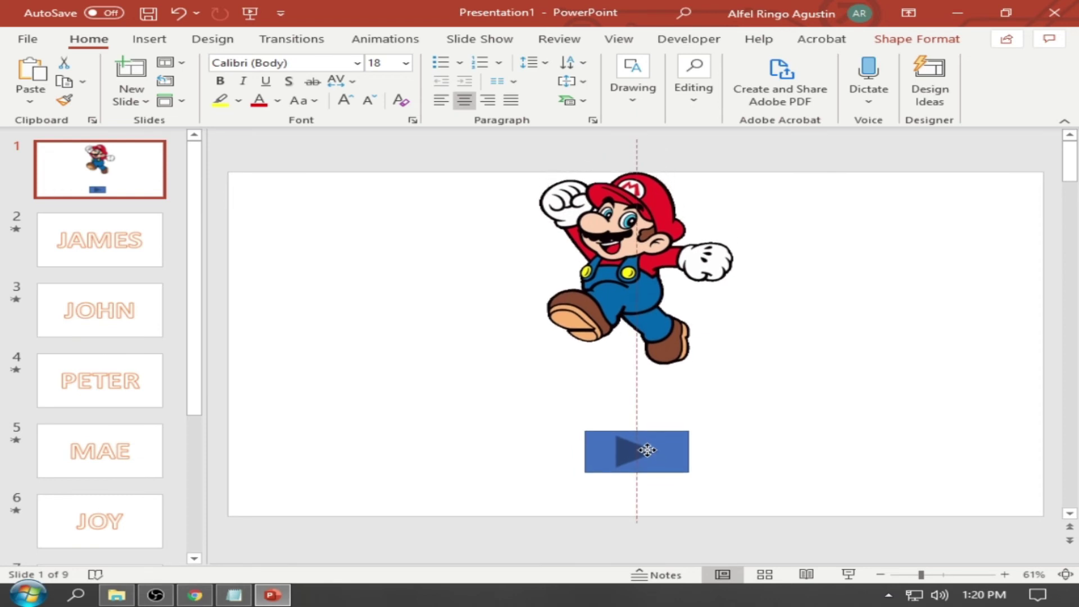
mouse_move(635, 317)
mouse_down()
mouse_move(634, 360)
mouse_move(635, 296)
mouse_up()
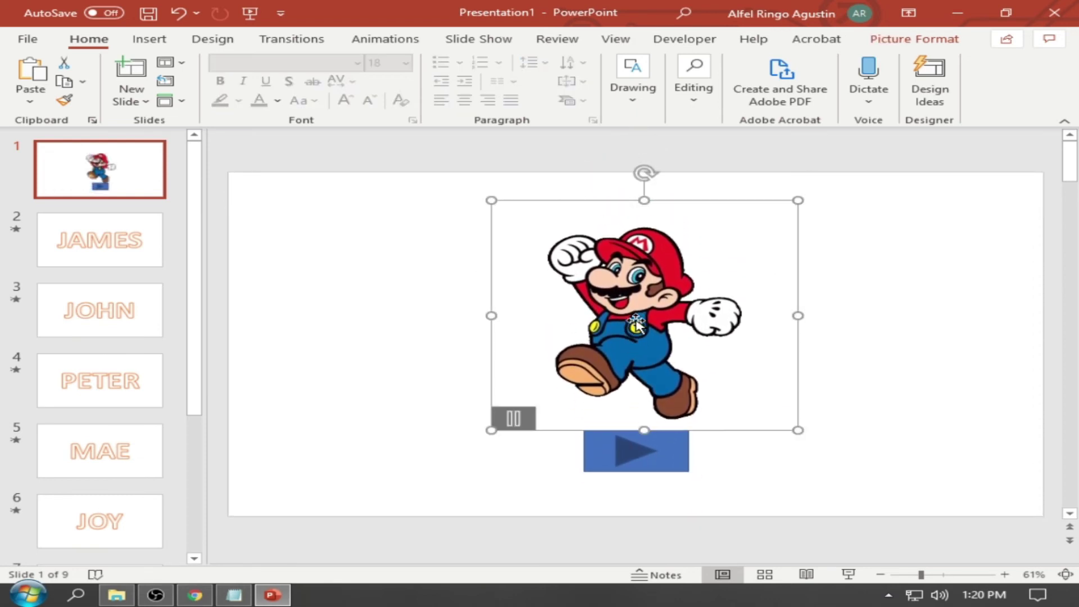
click(957, 311)
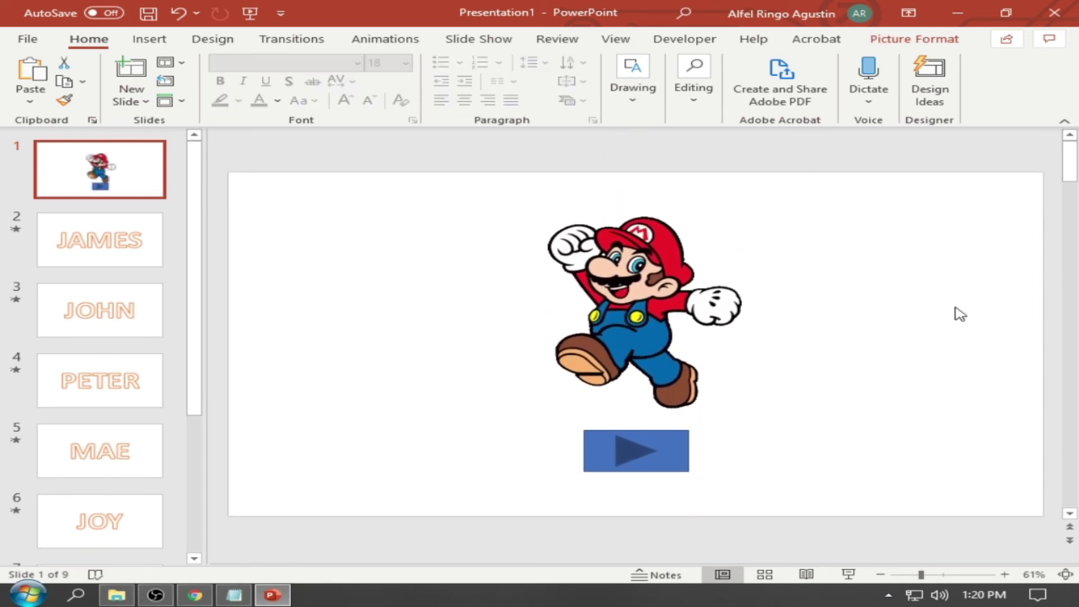
- Search Google Images for 'PLAYGROUND PNG' with the type filter set to Any type
click(194, 594)
double_click(188, 114)
text(PLAY GIF PNG)
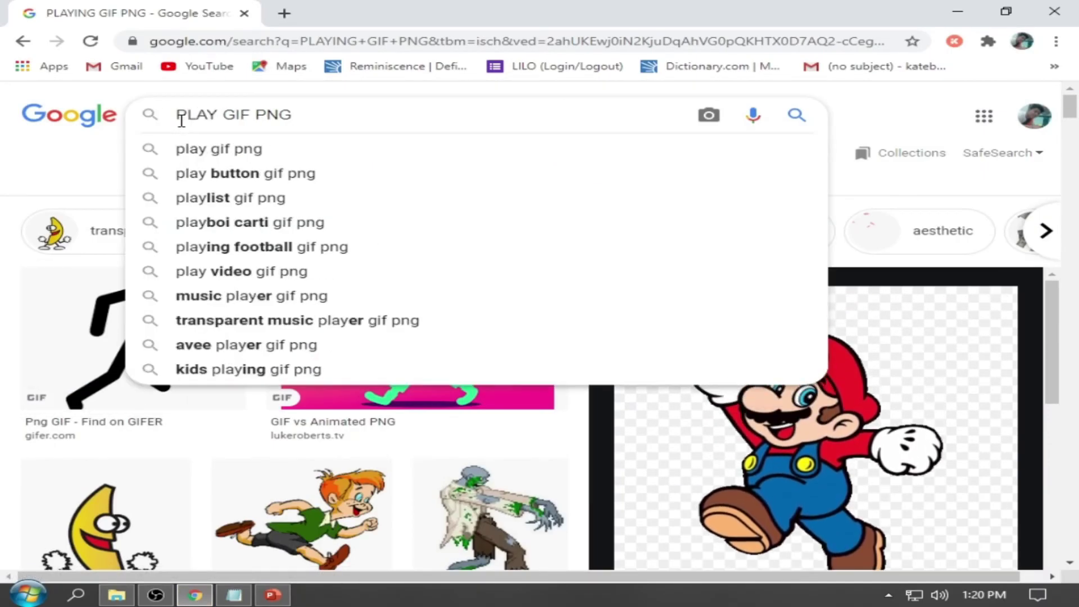
text(ROUND)
key(Return)
click(453, 181)
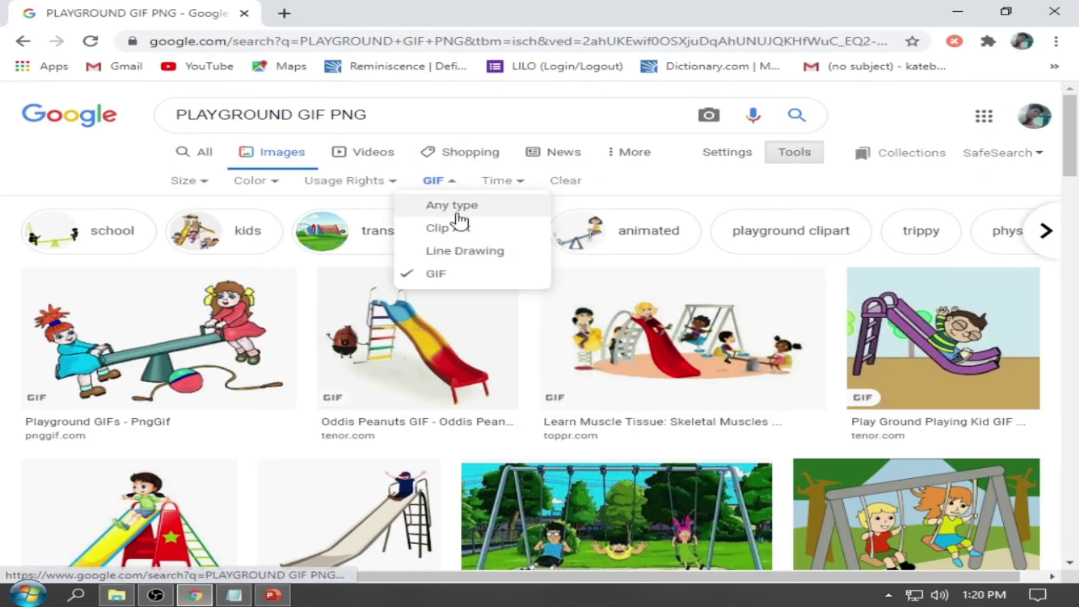
click(456, 211)
scroll(732, 356, down, 5)
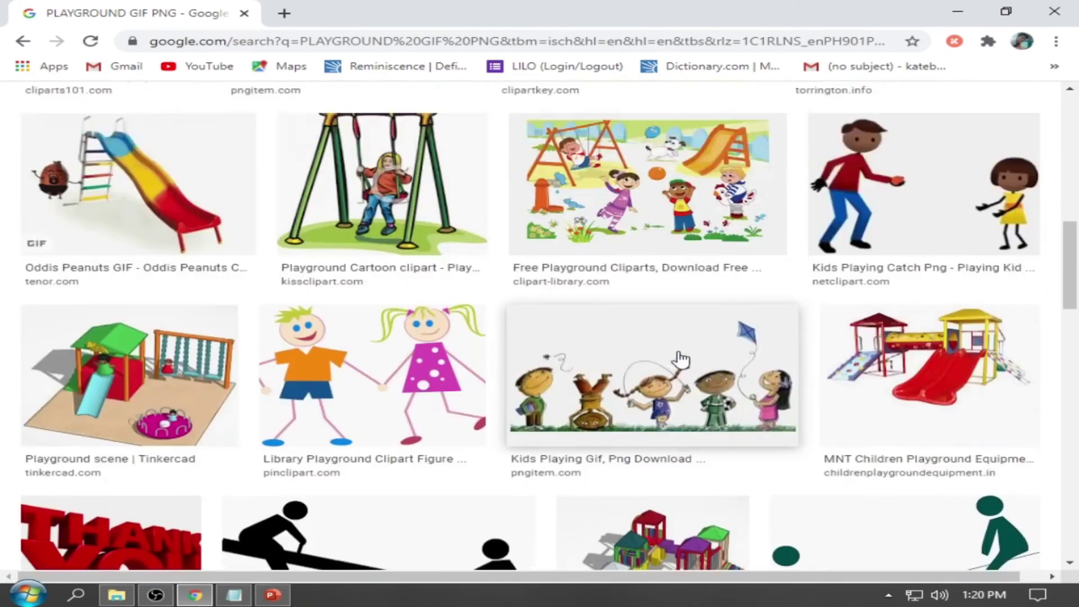
scroll(732, 357, up, 5)
click(331, 114)
key(BackSpace)
key(BackSpace)
key(BackSpace)
key(Return)
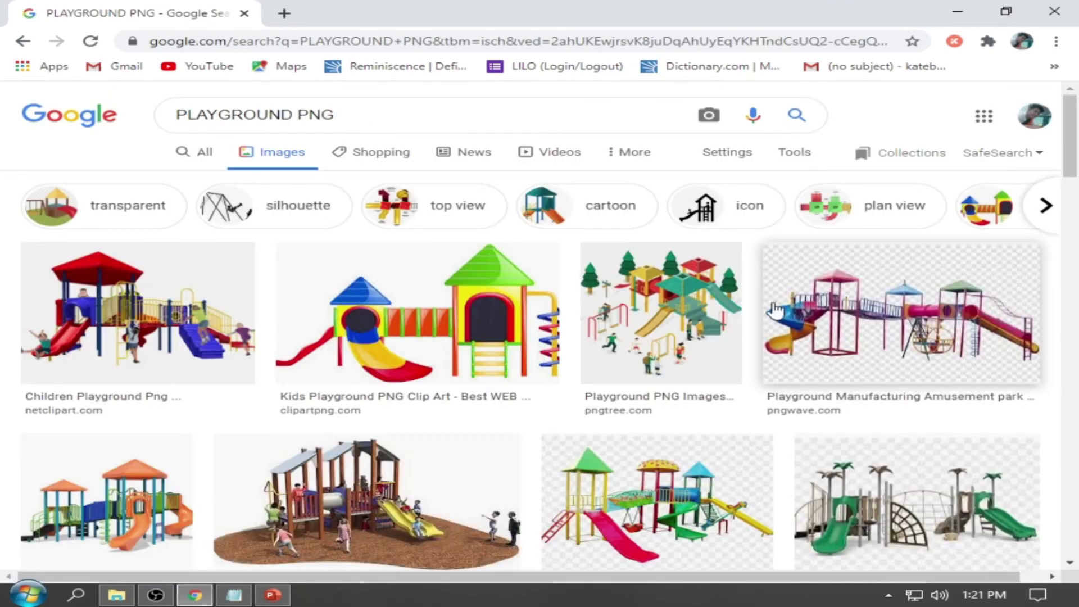
- Copy the transparent-background playground picture and return to the presentation
scroll(783, 381, down, 3)
scroll(920, 363, down, 4)
scroll(921, 362, down, 5)
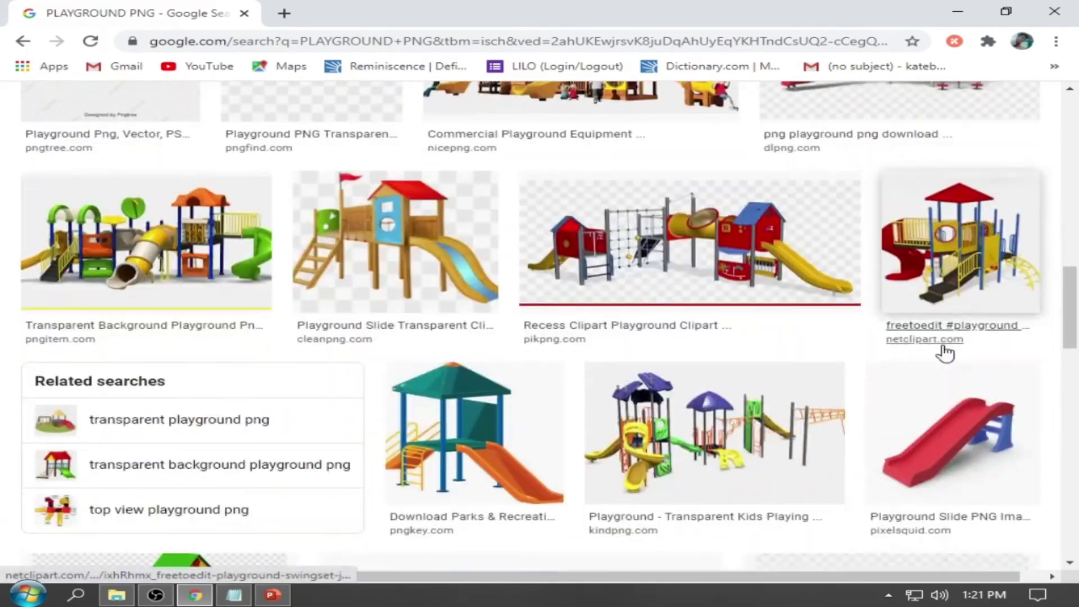
scroll(946, 345, up, 5)
scroll(787, 337, up, 5)
scroll(620, 327, up, 4)
scroll(163, 477, down, 3)
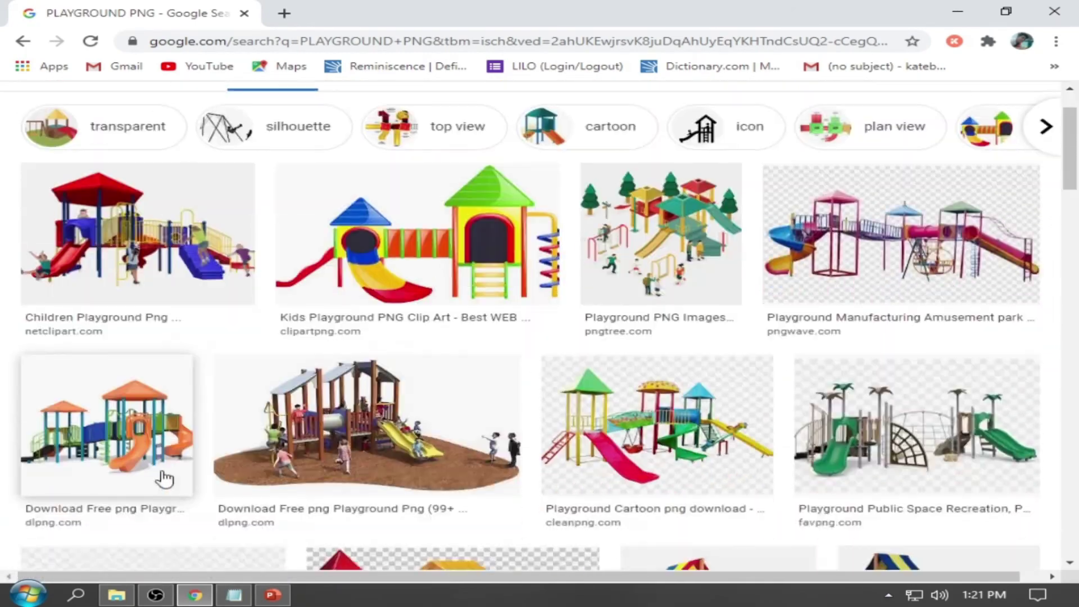
scroll(349, 450, down, 5)
click(164, 462)
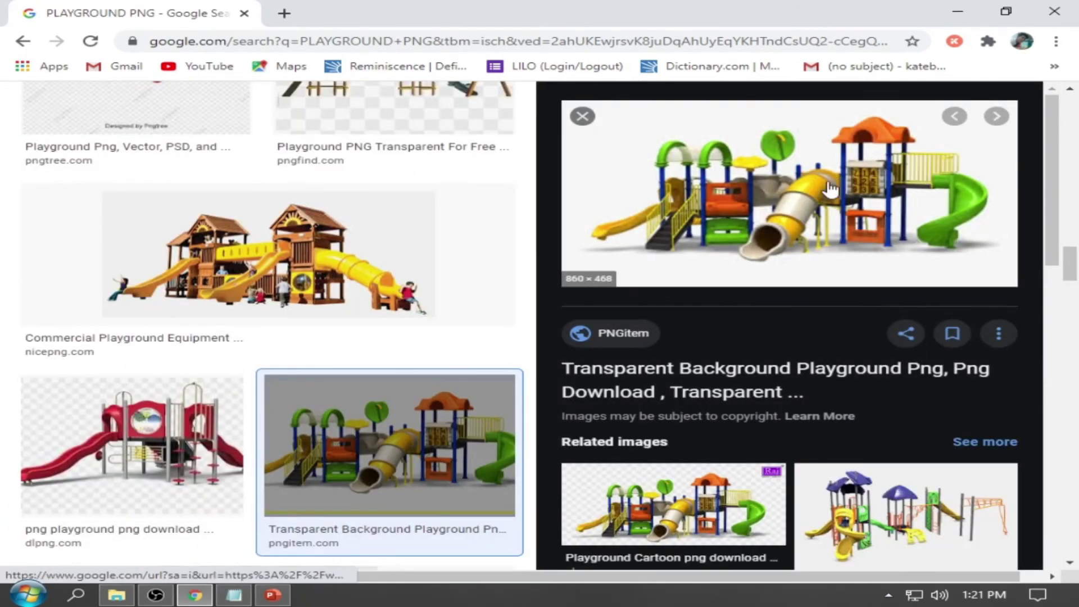
right_click(764, 197)
click(840, 359)
key(alt+Tab)
- Paste the playground image, stretch it over the whole slide, and send it to back
key(ctrl+v)
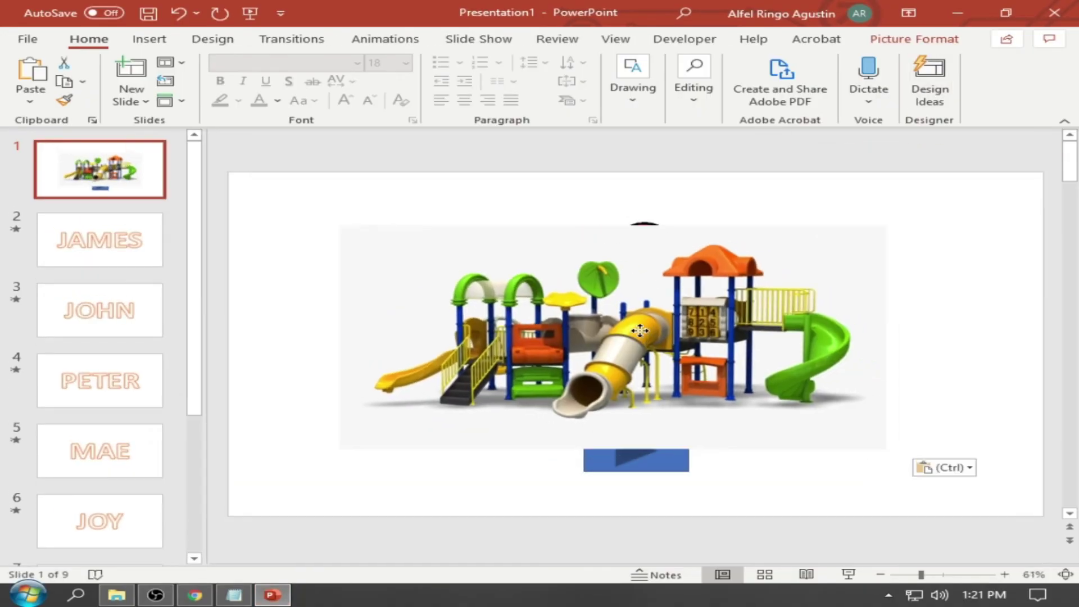
drag(640, 331, 529, 279)
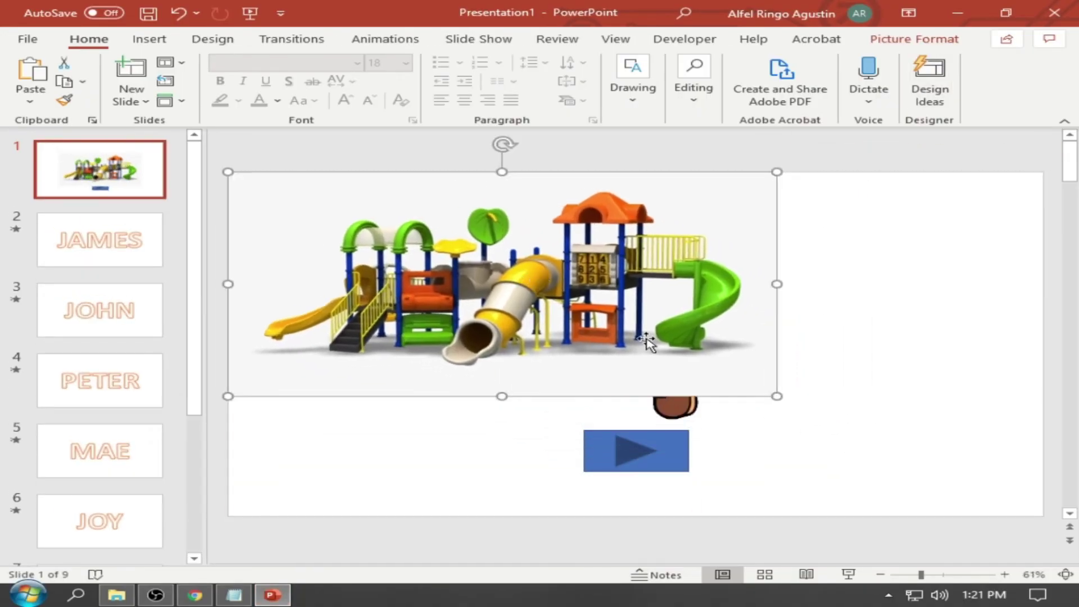
mouse_move(776, 398)
mouse_down()
mouse_move(988, 501)
mouse_move(1038, 509)
mouse_up()
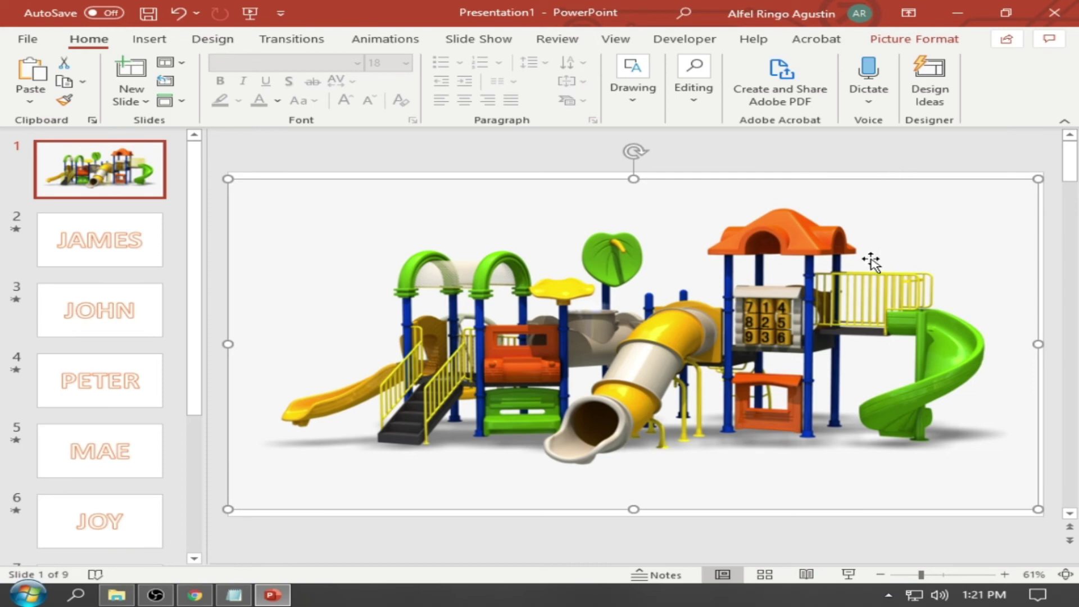
click(925, 41)
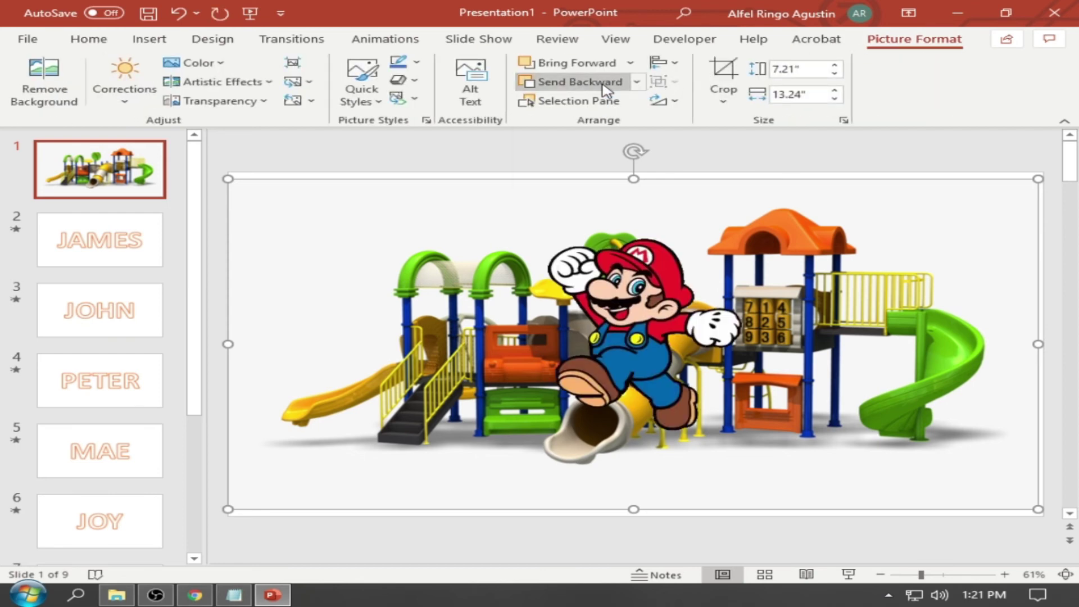
click(636, 82)
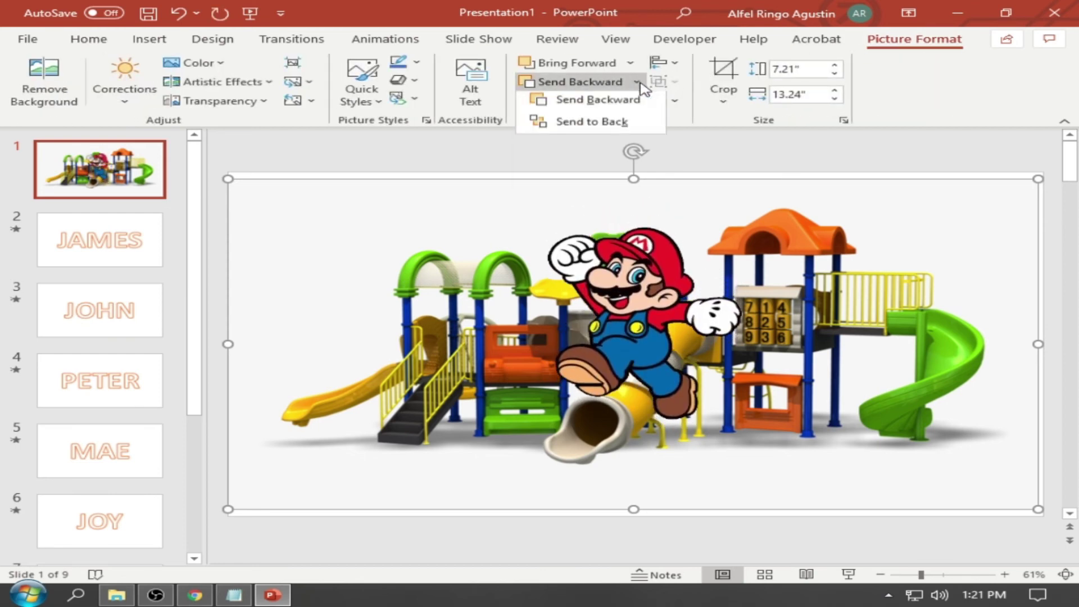
click(623, 125)
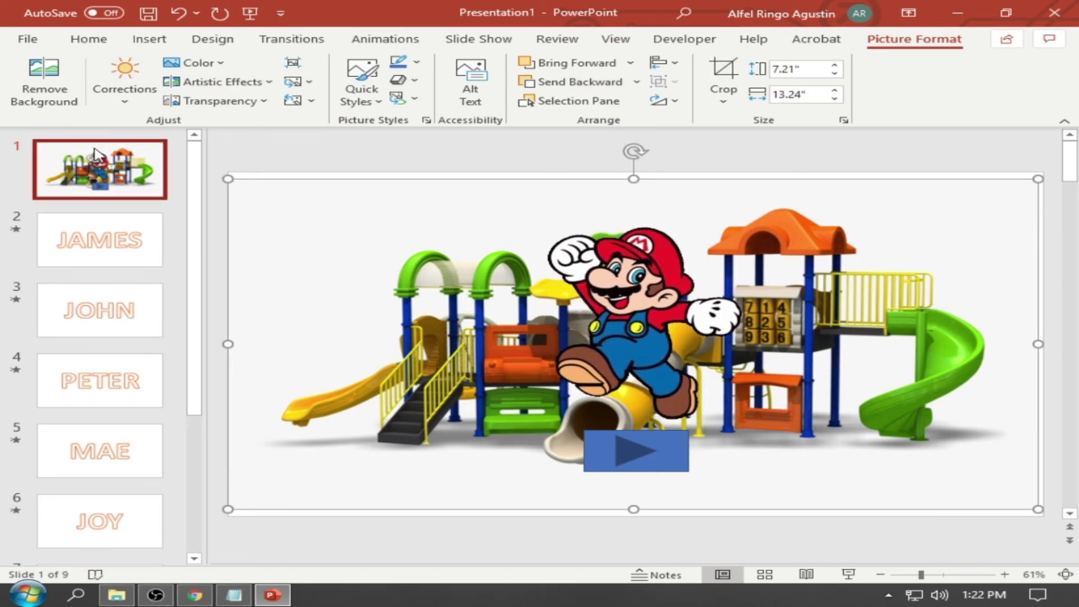
click(149, 45)
- Add a 'CLICK ME' WordArt caption beneath the play button
click(852, 97)
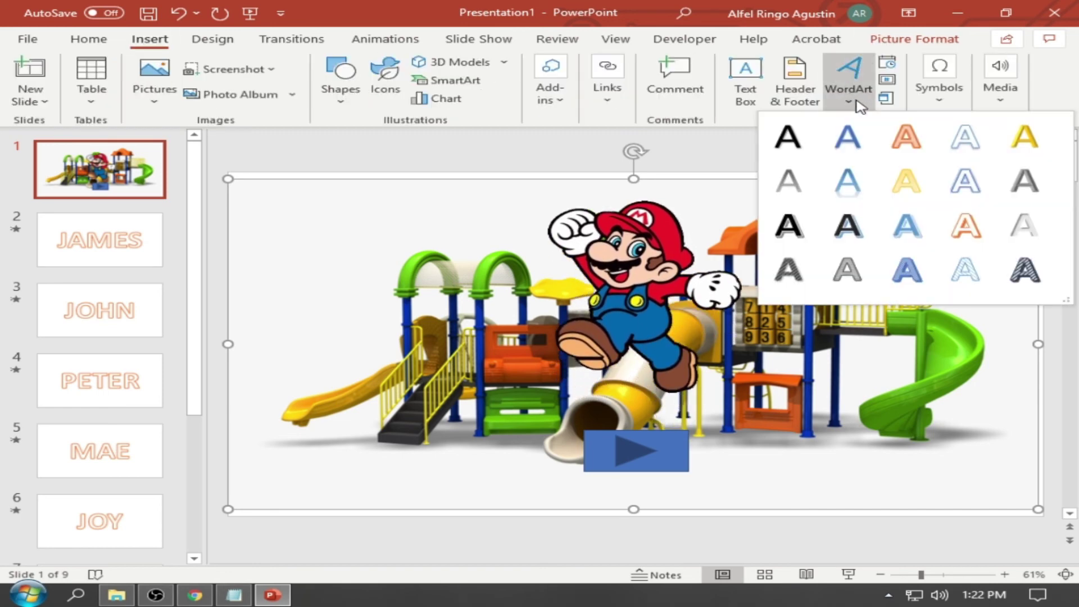
click(1023, 176)
text(pla)
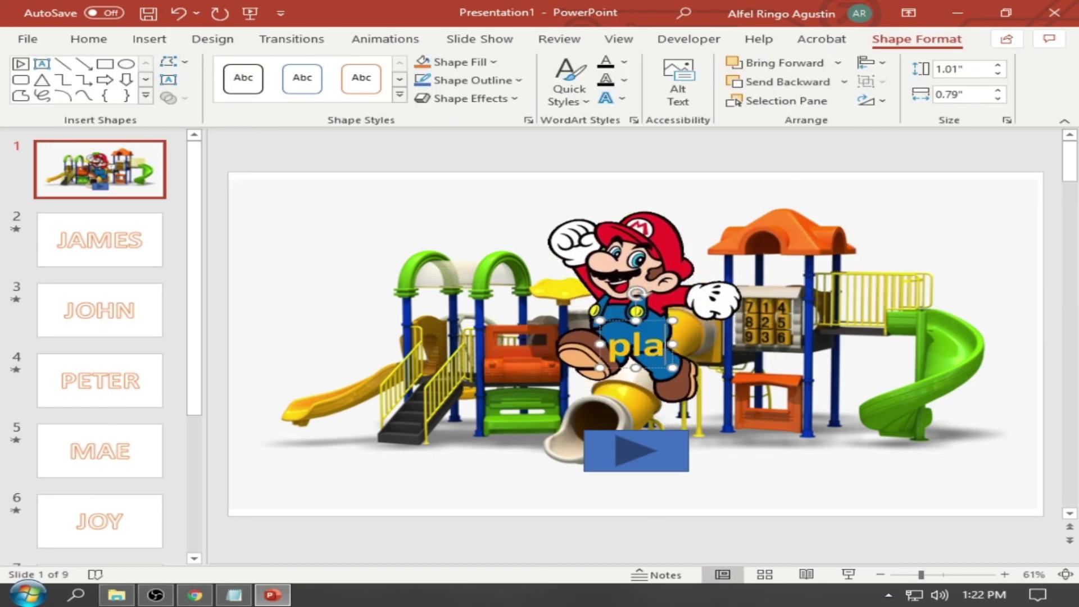
text(y me)
key(BackSpace)
key(BackSpace)
key(BackSpace)
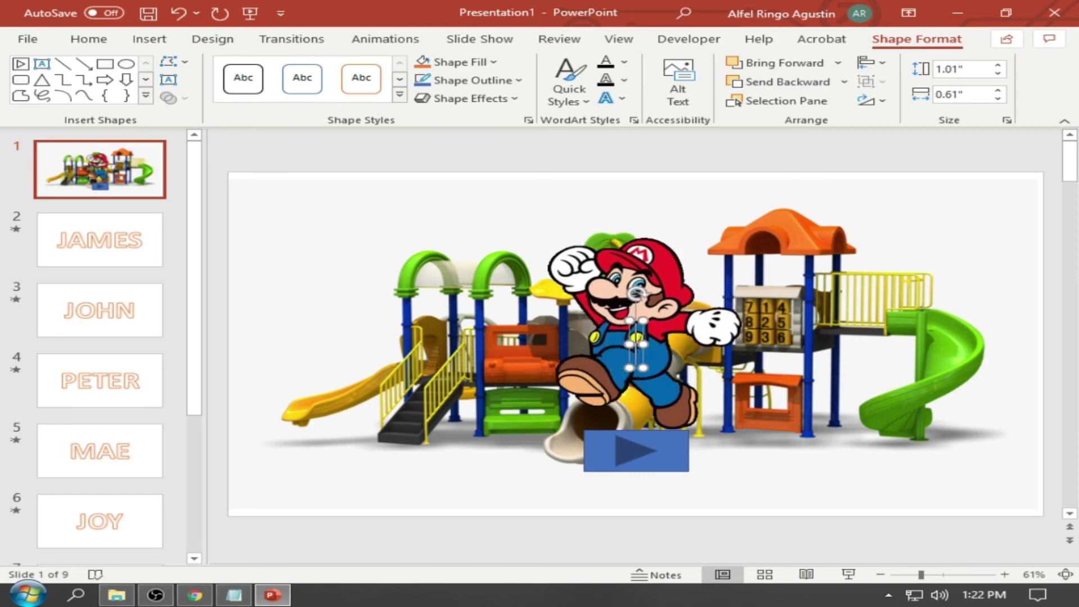
text(me)
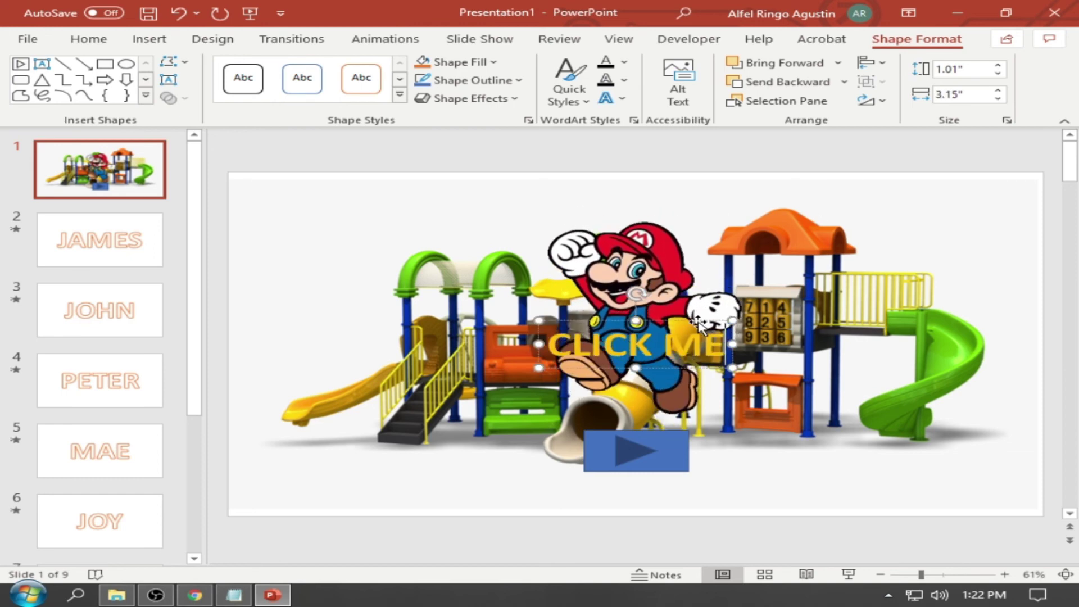
drag(700, 326, 696, 471)
- Browse the outline and effect options for the play button, then select the playground picture
click(669, 453)
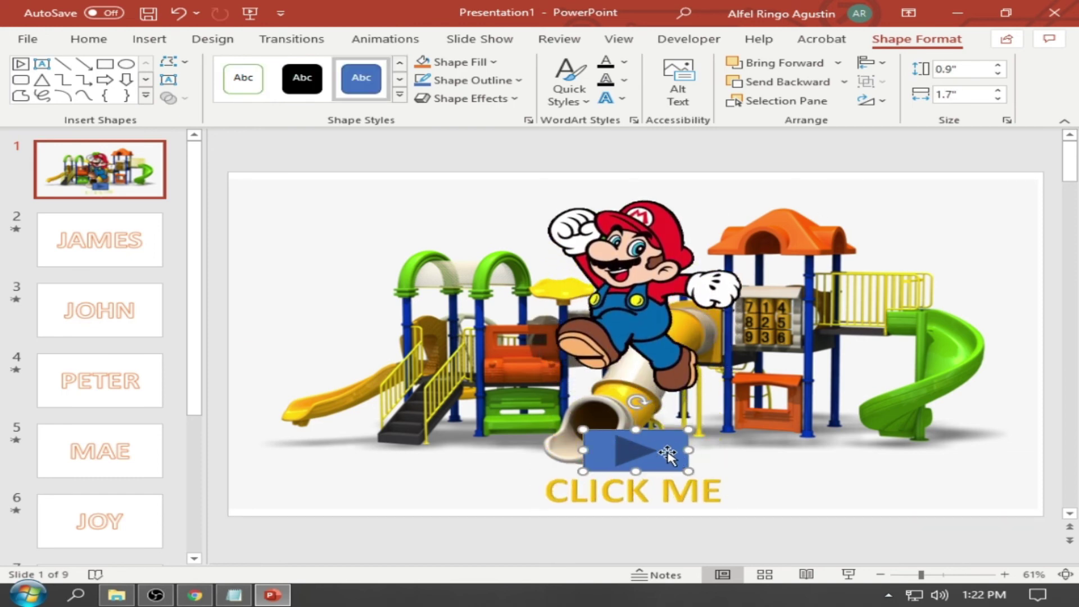
click(518, 80)
click(505, 100)
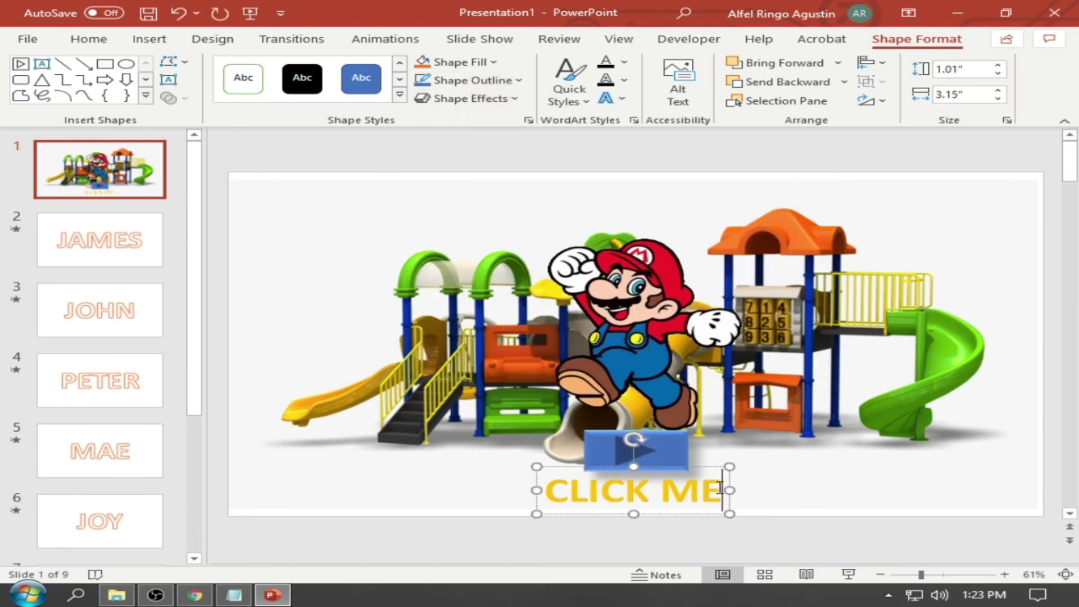
click(763, 375)
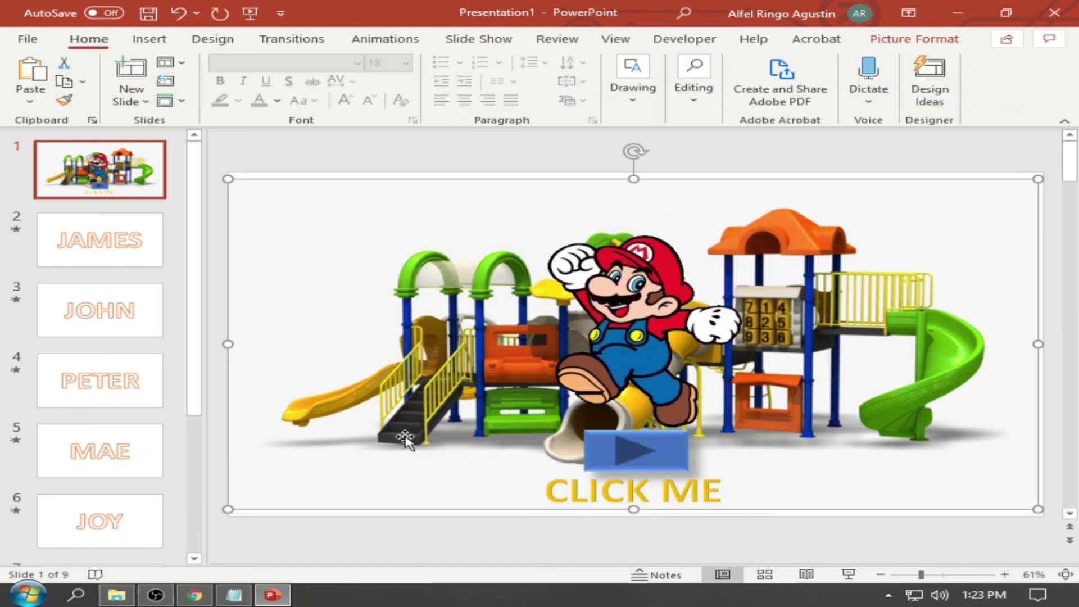
- Open slide 2 (JAMES) with the Home commands showing
click(101, 242)
click(228, 39)
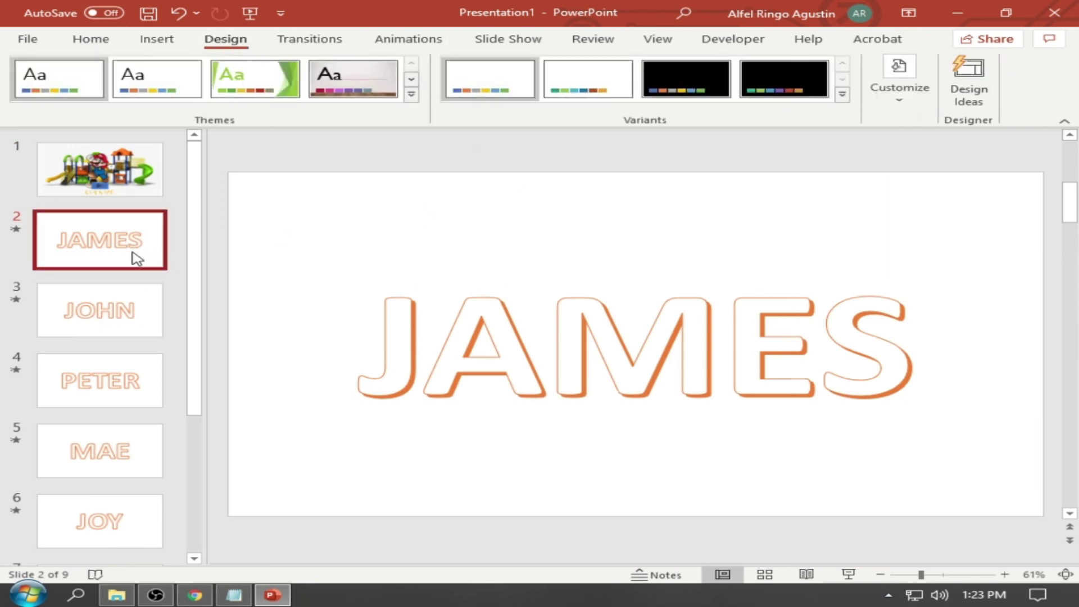
click(91, 38)
scroll(150, 520, down, 1)
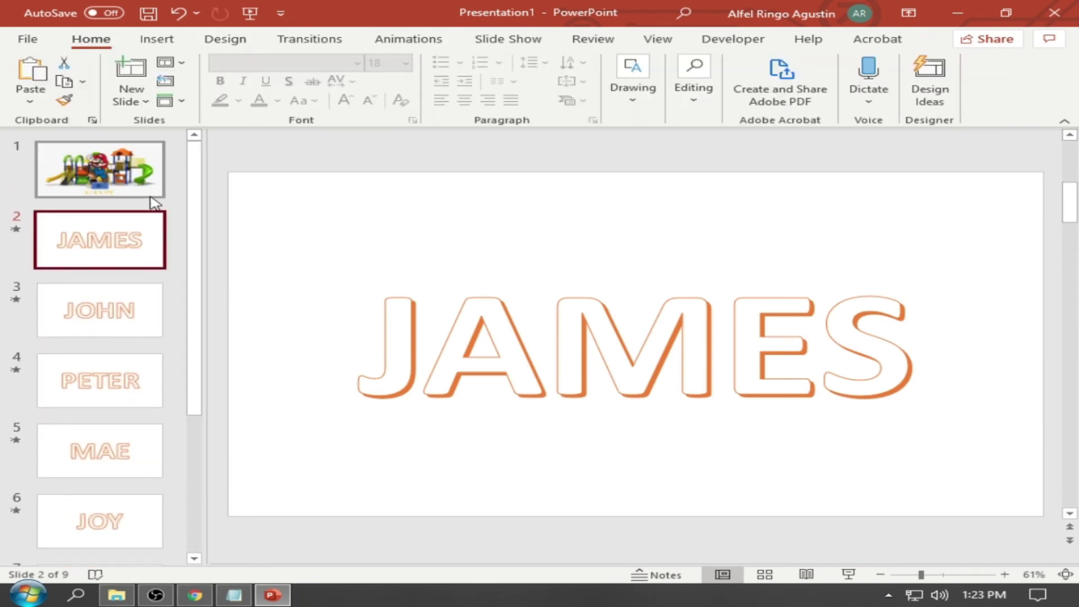
click(195, 595)
- Replace the Google Images query with 'PLAYING GIF PNG' and run the search
scroll(737, 398, down, 5)
scroll(778, 397, down, 3)
scroll(380, 197, down, 5)
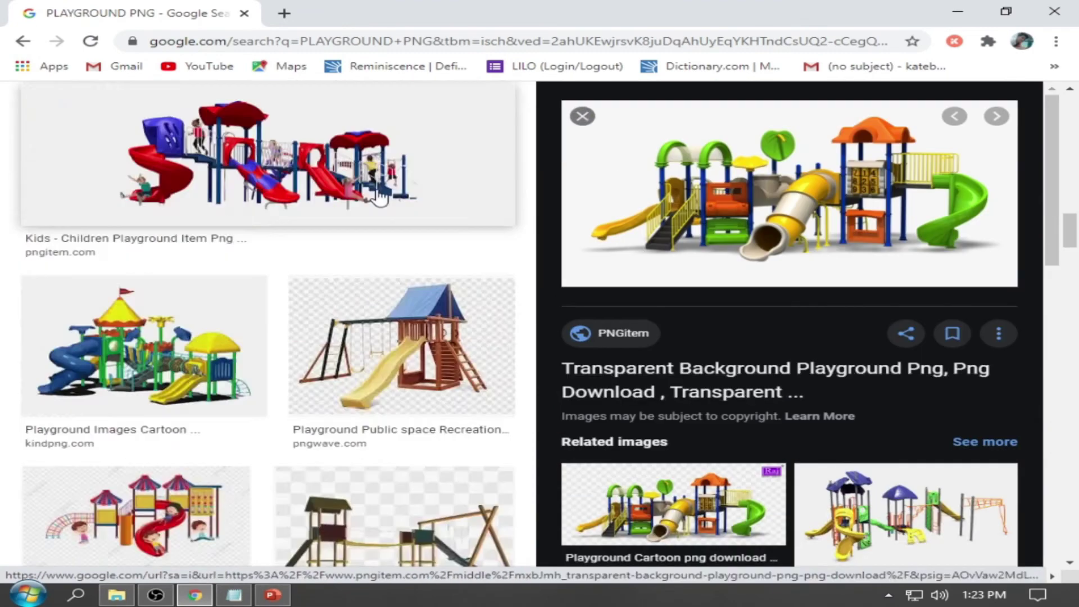
scroll(380, 198, up, 10)
triple_click(402, 133)
text(PLA)
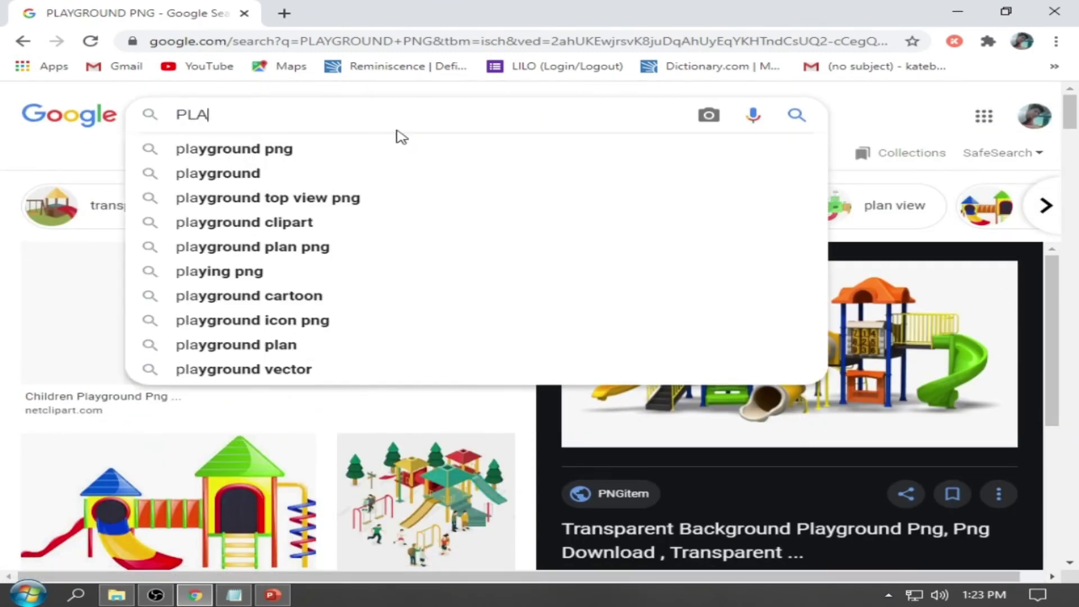
text(GIF PNG)
key(Return)
- Open the Football Player Juggling GIF and copy the image
scroll(315, 180, down, 5)
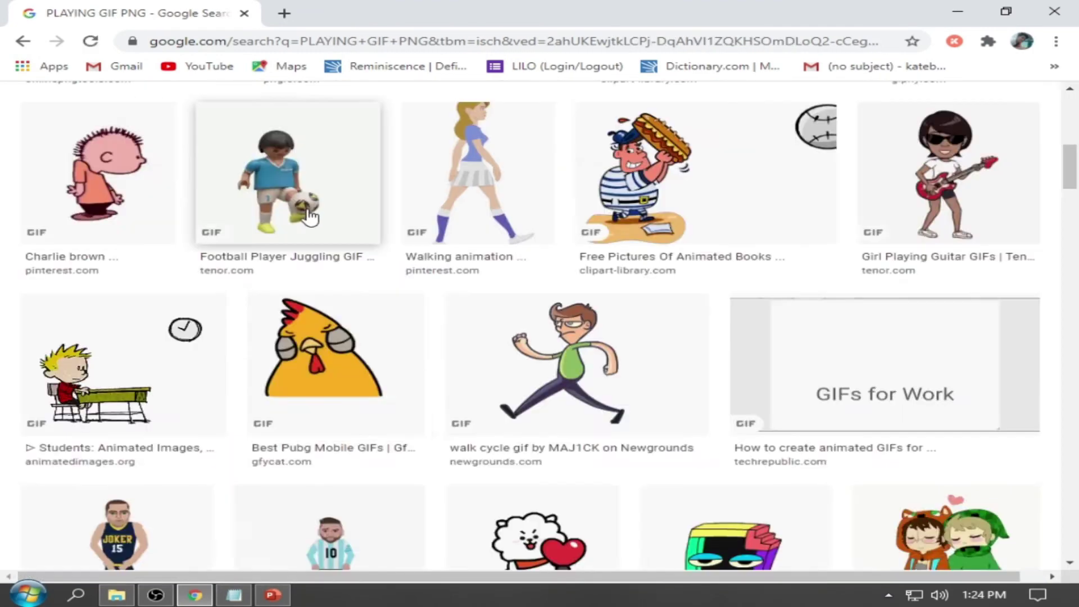
click(313, 181)
scroll(815, 342, down, 10)
scroll(815, 341, down, 3)
scroll(826, 321, up, 13)
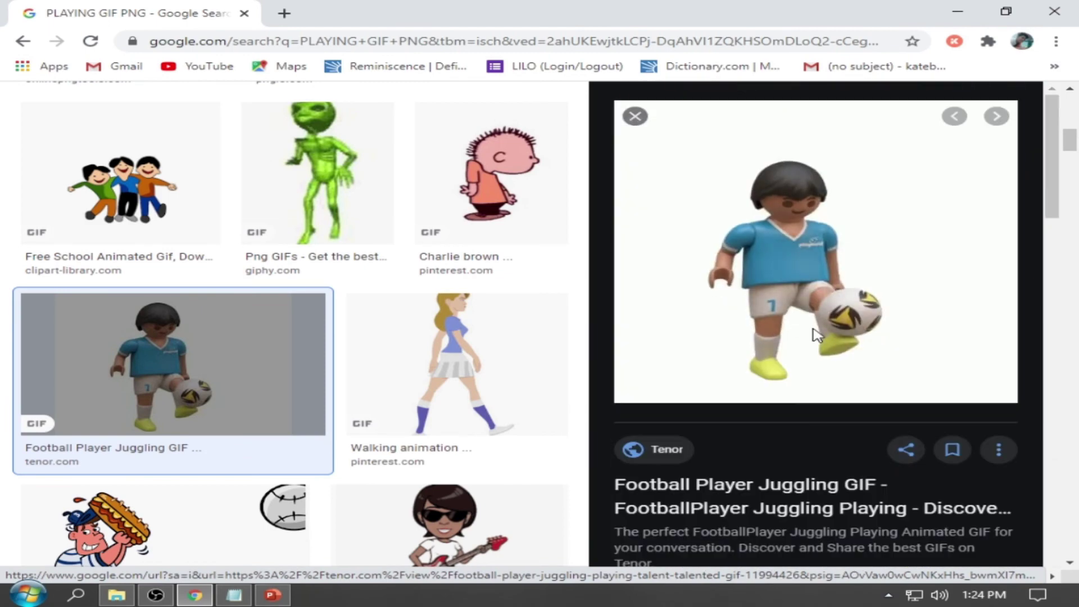
right_click(766, 223)
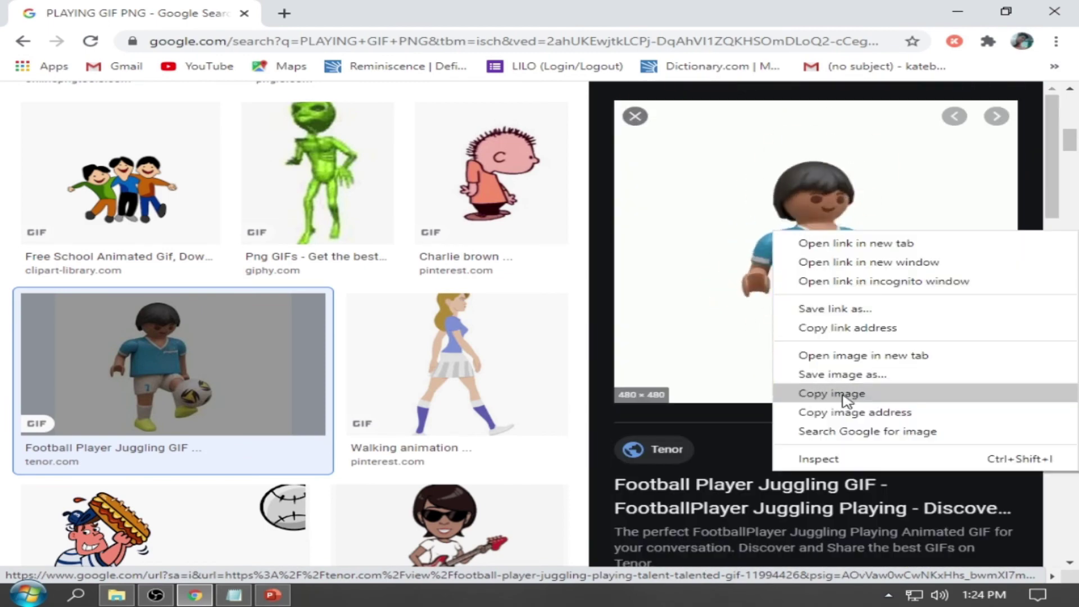
click(843, 390)
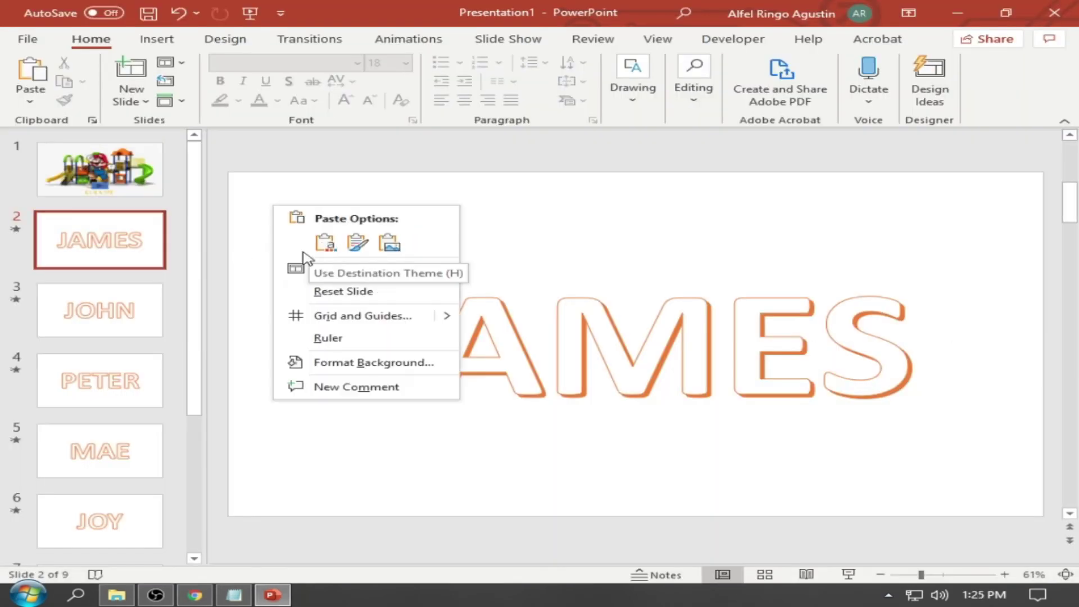
- Paste the footballer GIF onto the JAMES slide, center it, and send it behind the name
click(315, 247)
mouse_move(771, 477)
mouse_down()
mouse_move(676, 375)
mouse_move(639, 371)
mouse_up()
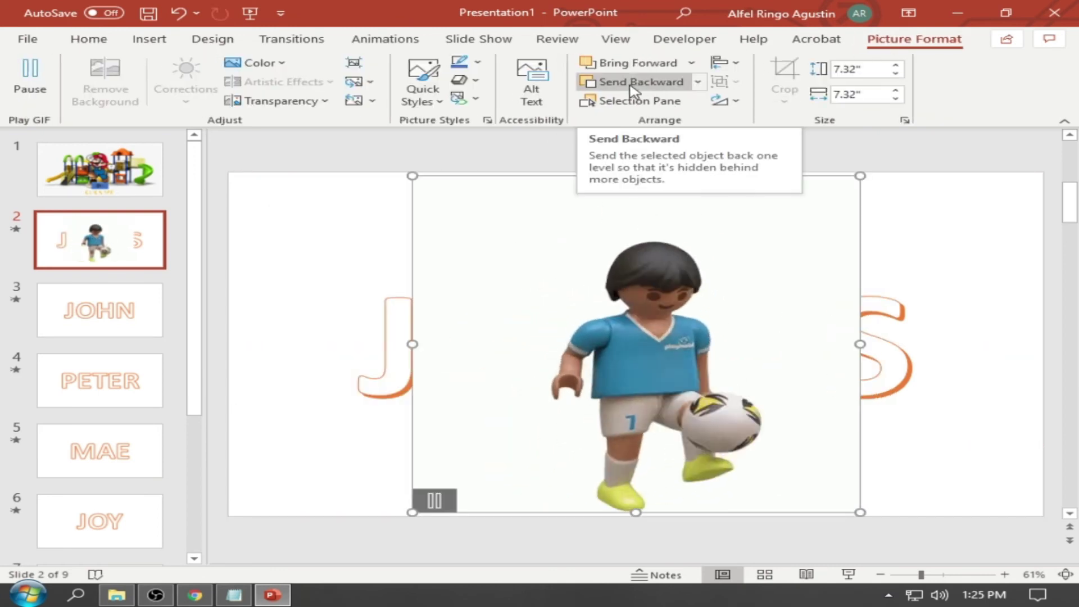
click(632, 82)
click(299, 259)
scroll(121, 534, down, 5)
scroll(101, 394, up, 5)
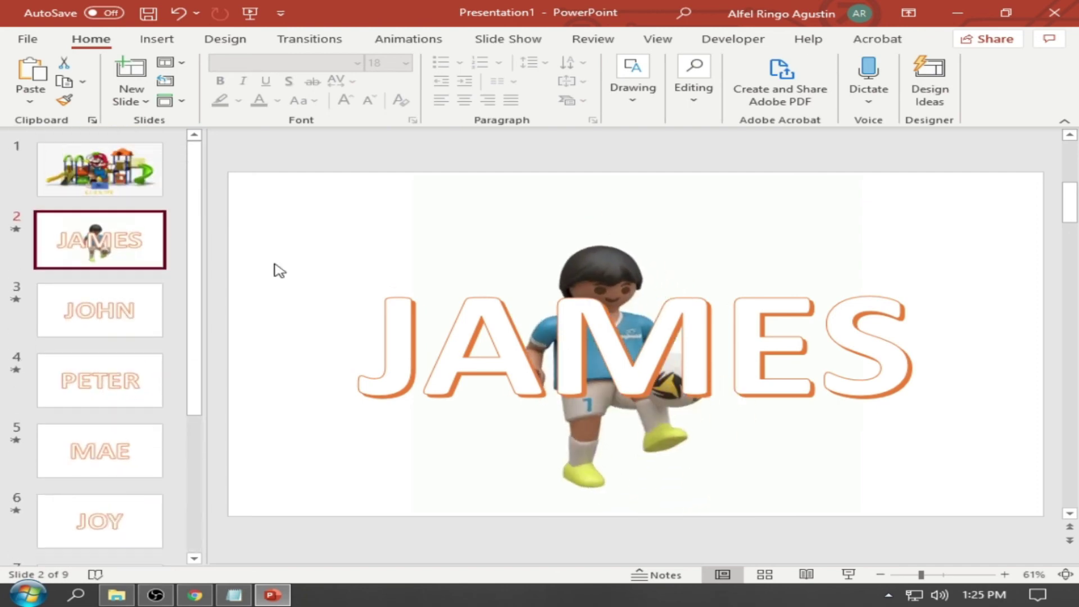
click(465, 193)
- Copy the footballer GIF and paste it onto the remaining name slides 3–9
right_click(483, 218)
key(Escape)
click(161, 309)
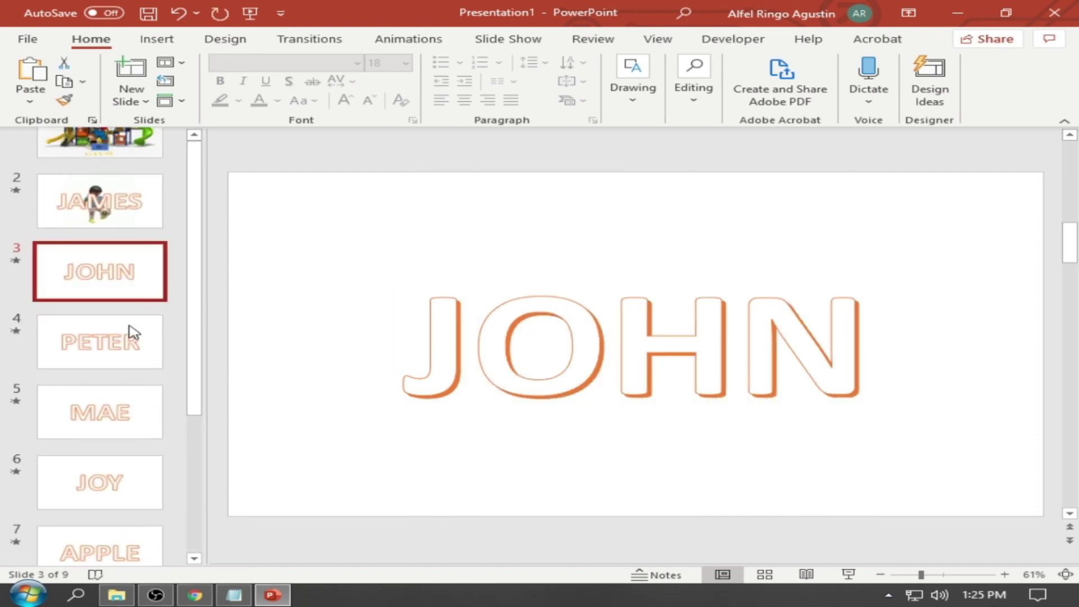
key(shift+Down)
key(shift+Down)
key(shift+Down)
key(shift+Down)
key(shift+Down)
key(shift+Down)
right_click(129, 503)
click(176, 251)
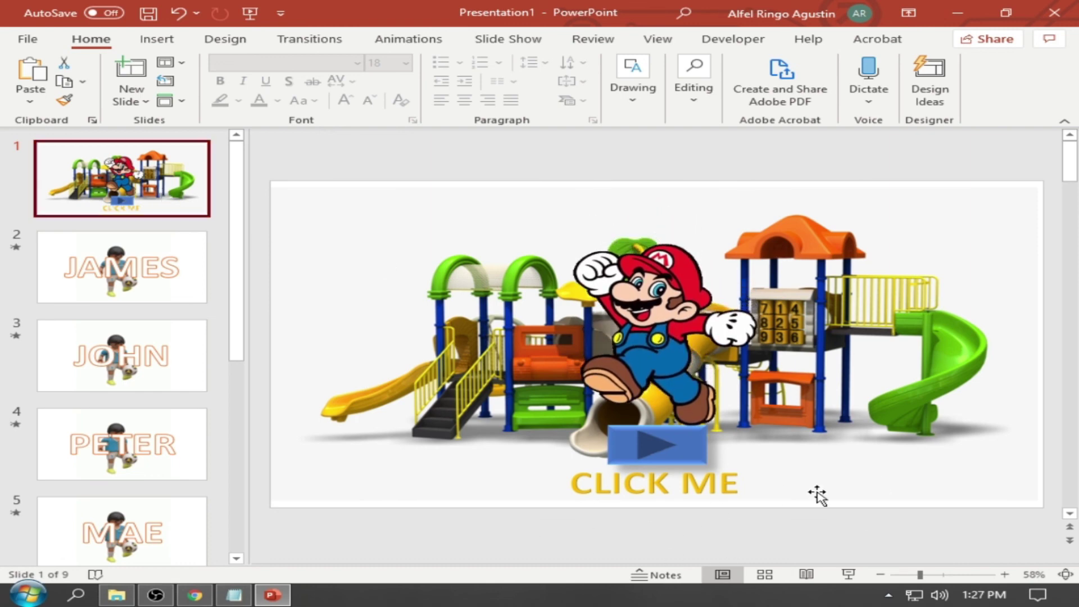
- Run the slide show from slide 1 and press the play button repeatedly, drawing several random names
click(850, 575)
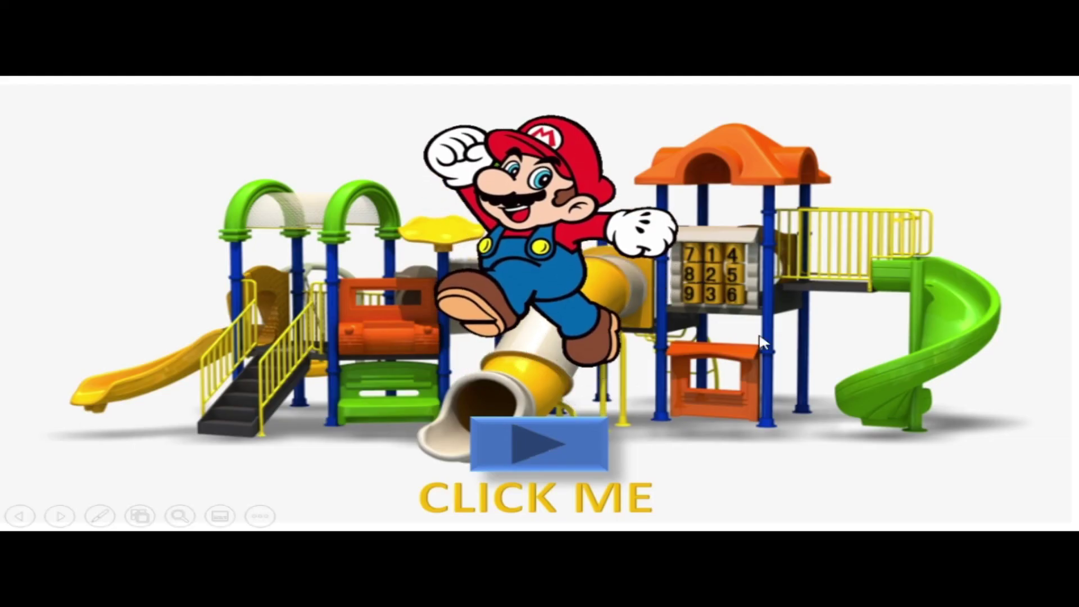
click(541, 444)
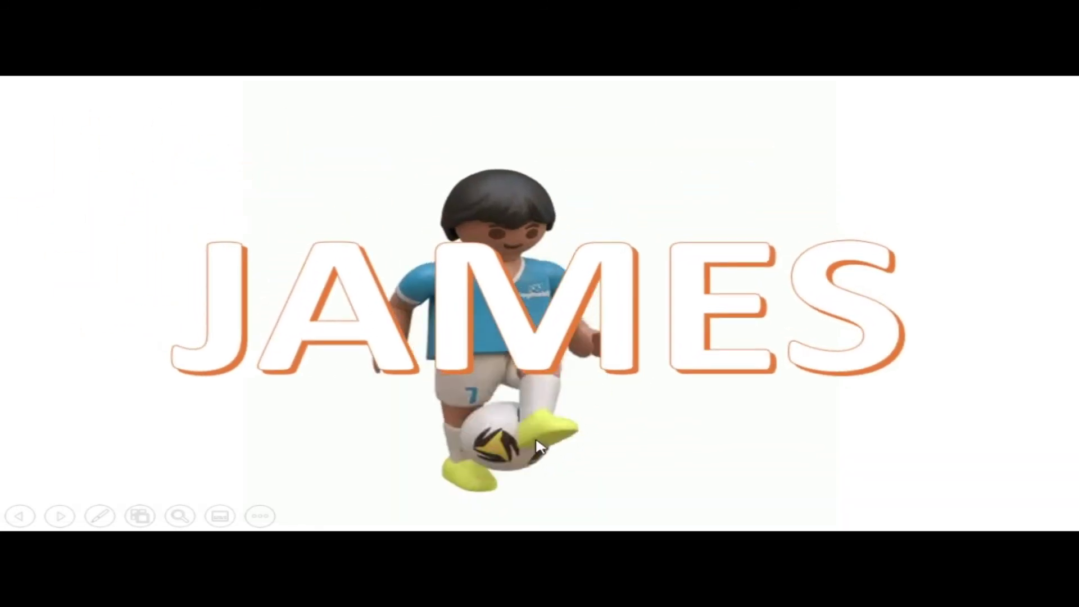
click(561, 364)
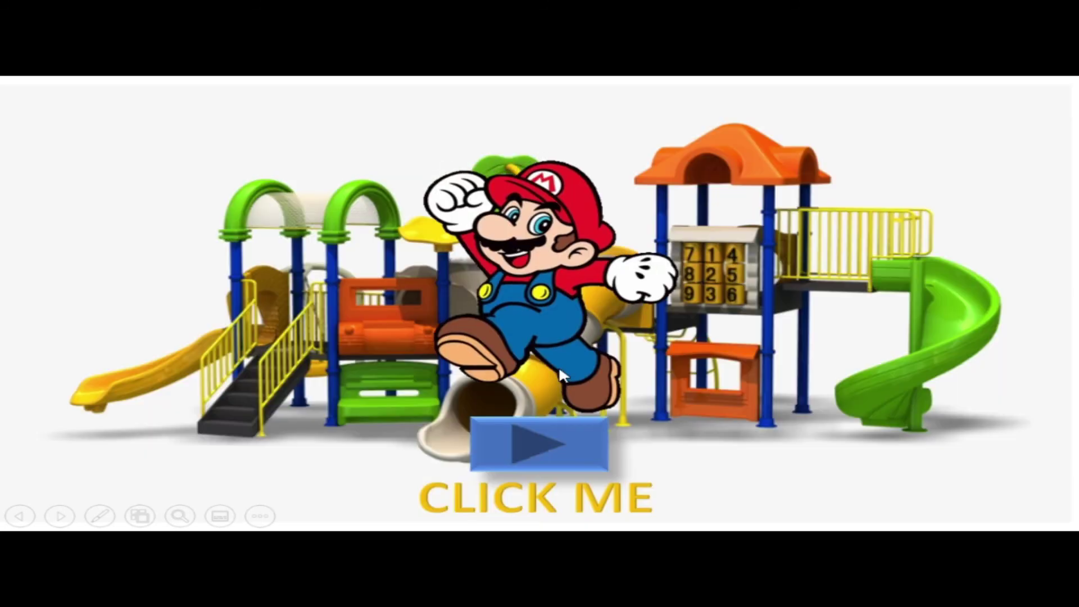
click(552, 451)
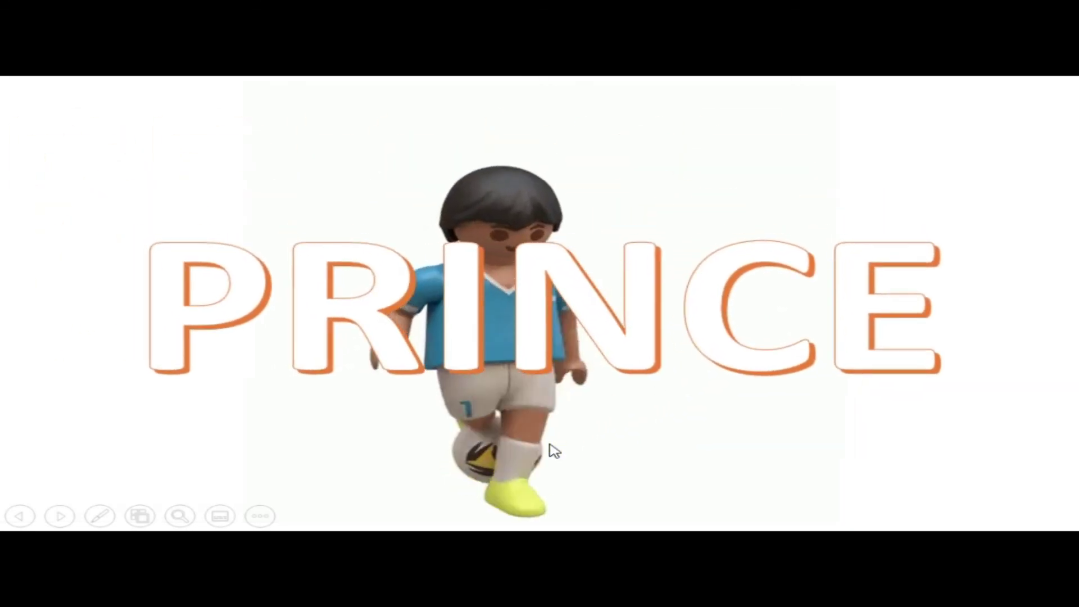
click(549, 446)
click(562, 459)
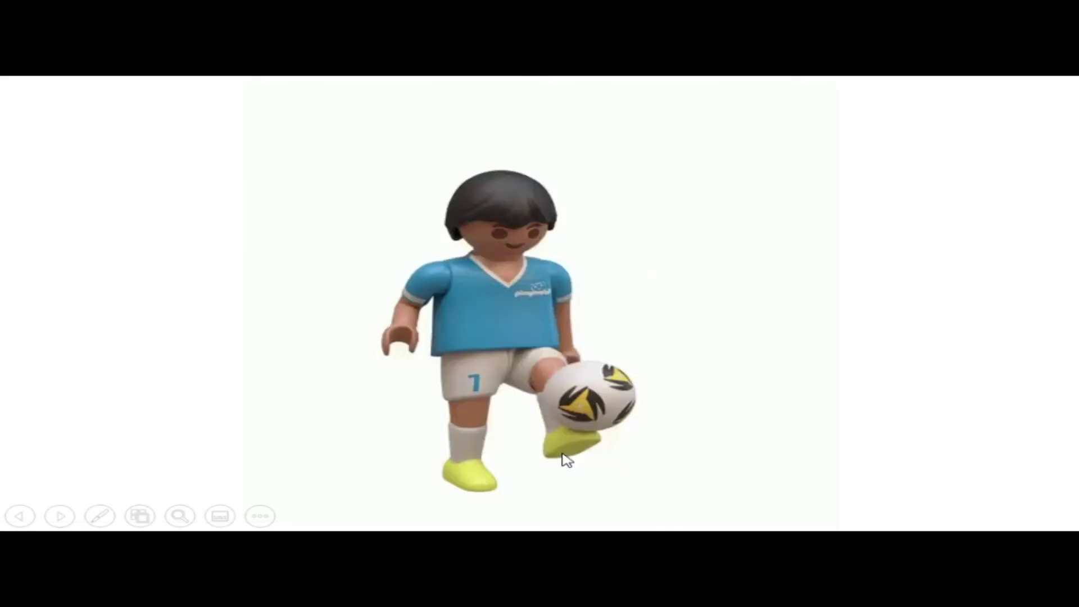
click(563, 458)
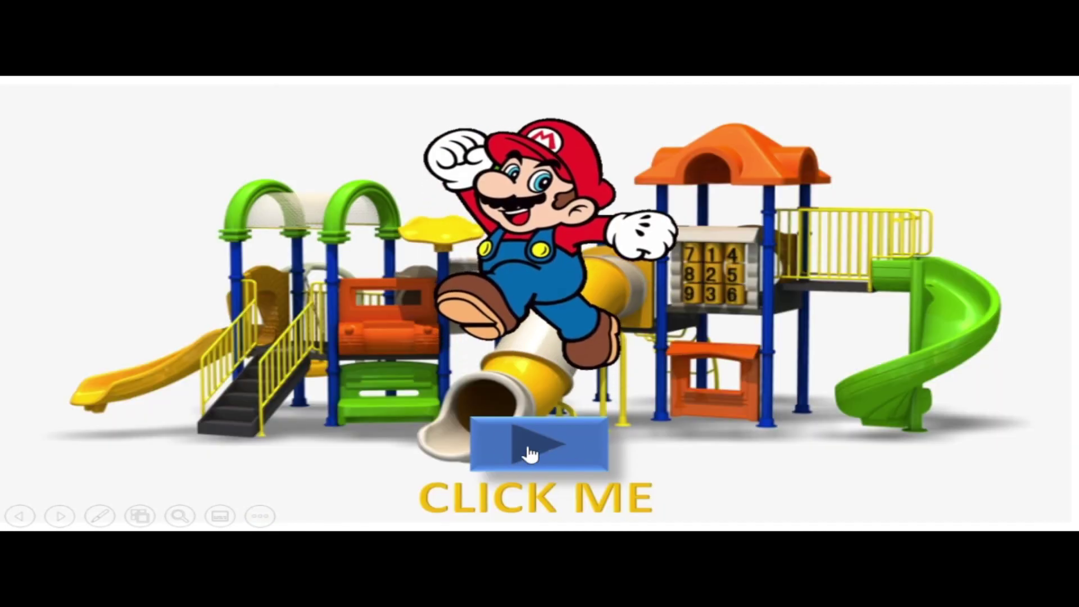
click(531, 454)
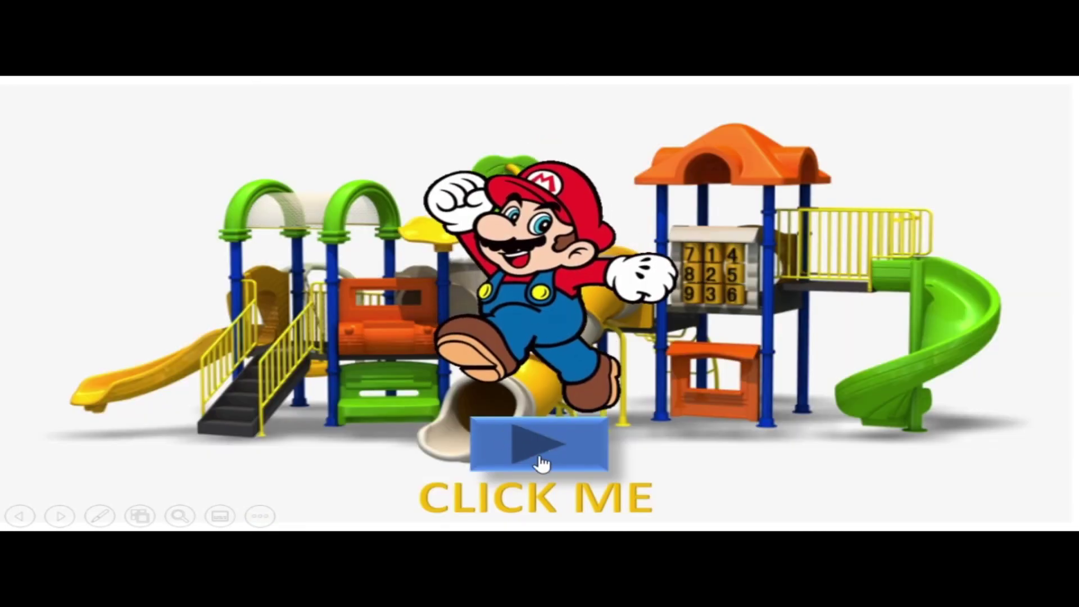
click(542, 464)
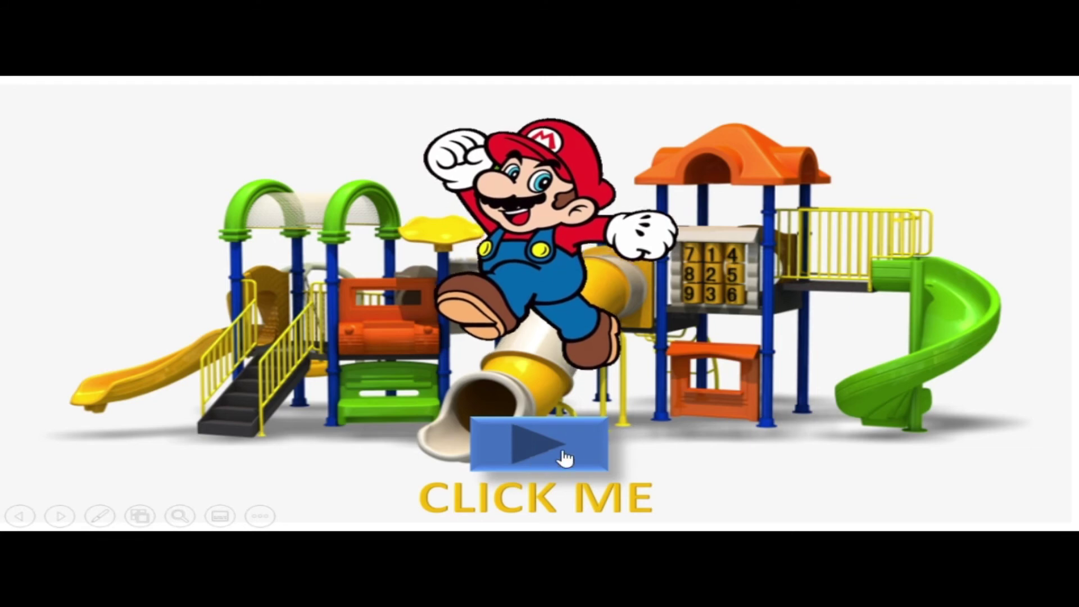
click(564, 458)
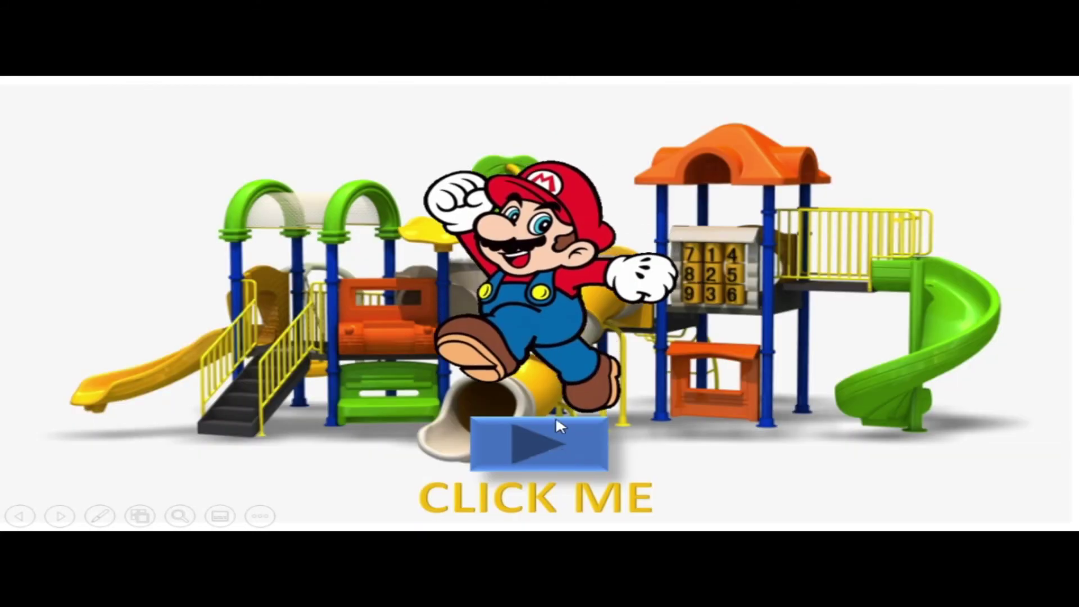
click(565, 450)
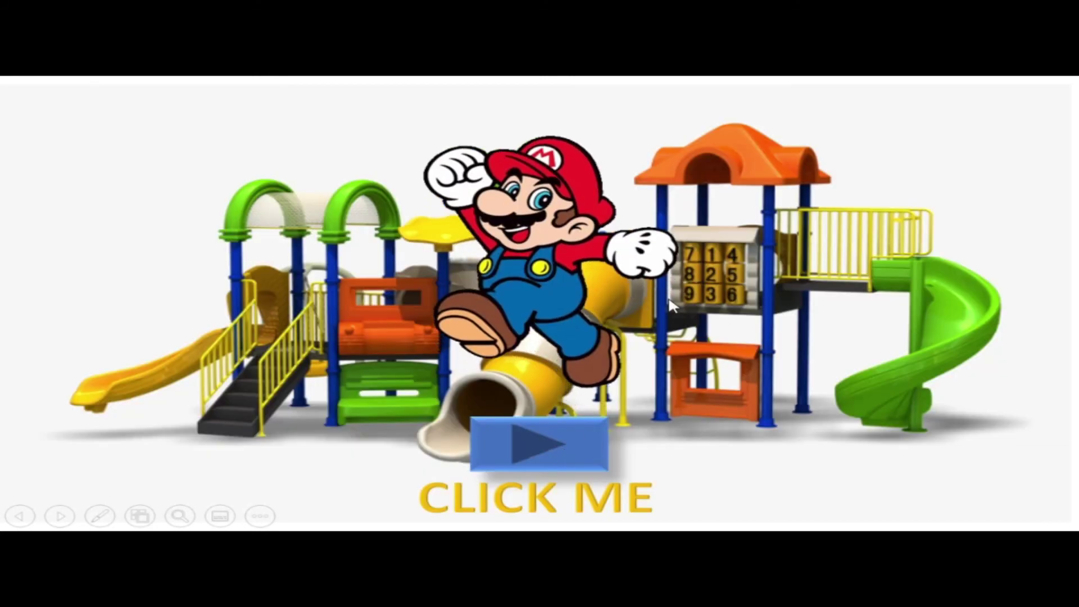
click(568, 454)
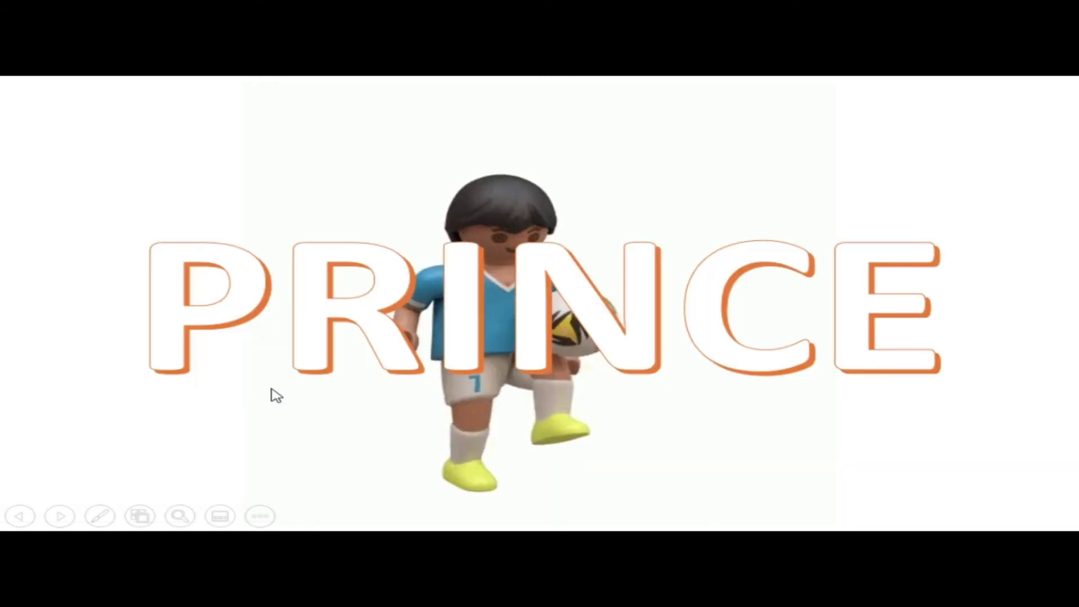
- Exit the slide show with Esc, returning to the PRINCE slide in Normal view
key(Escape)
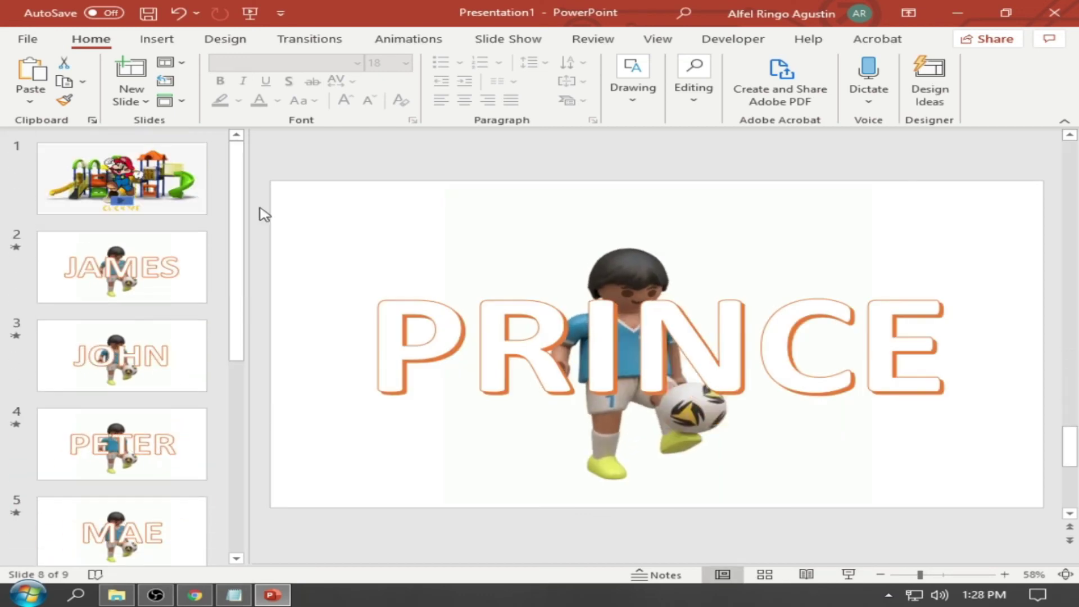